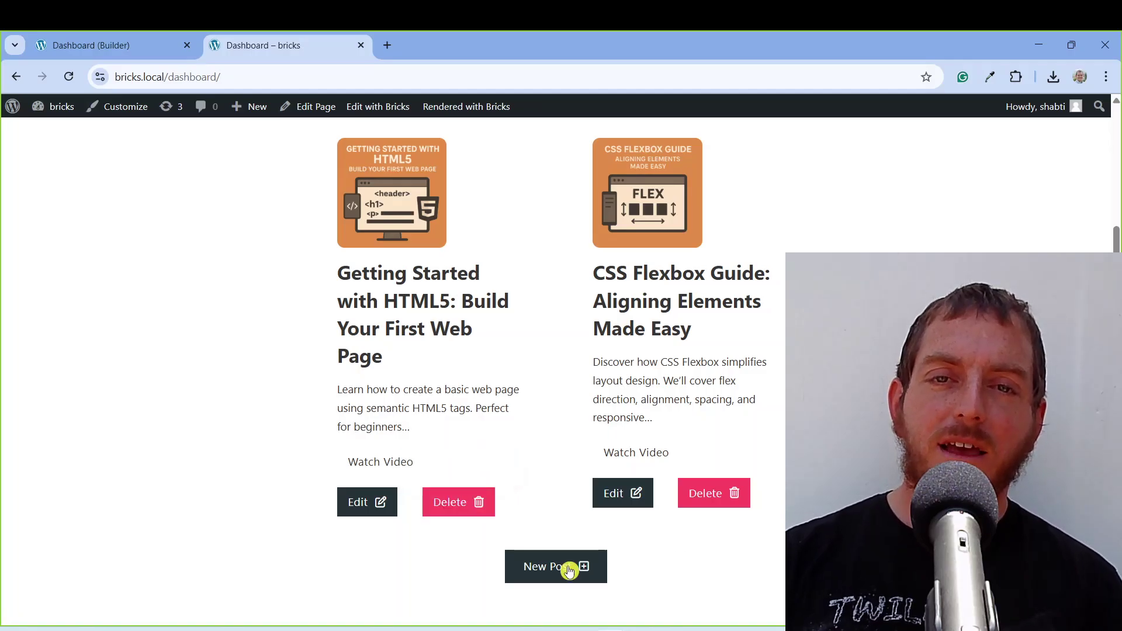
click(556, 566)
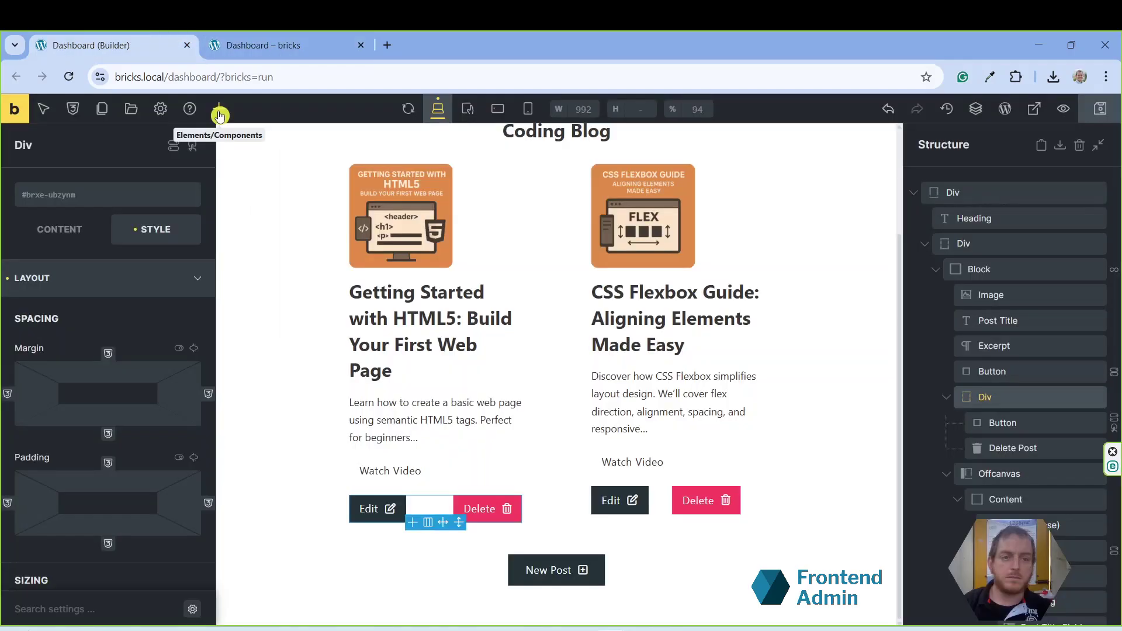
- Search the builder's elements for "fronte" and look through the matching form and field elements
click(220, 111)
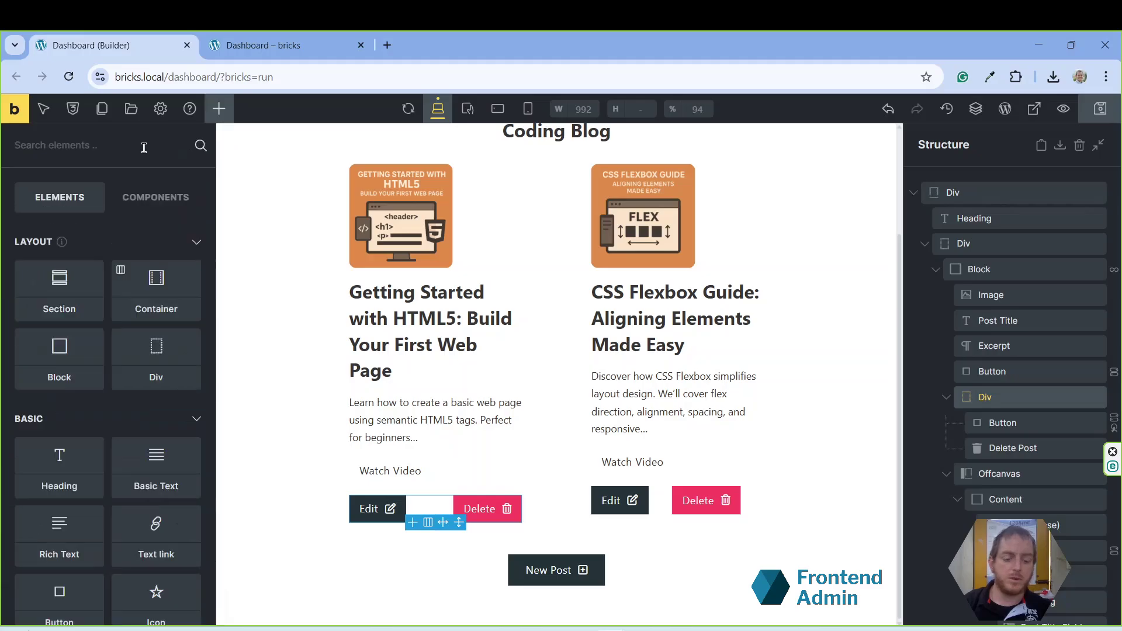
text(fronte)
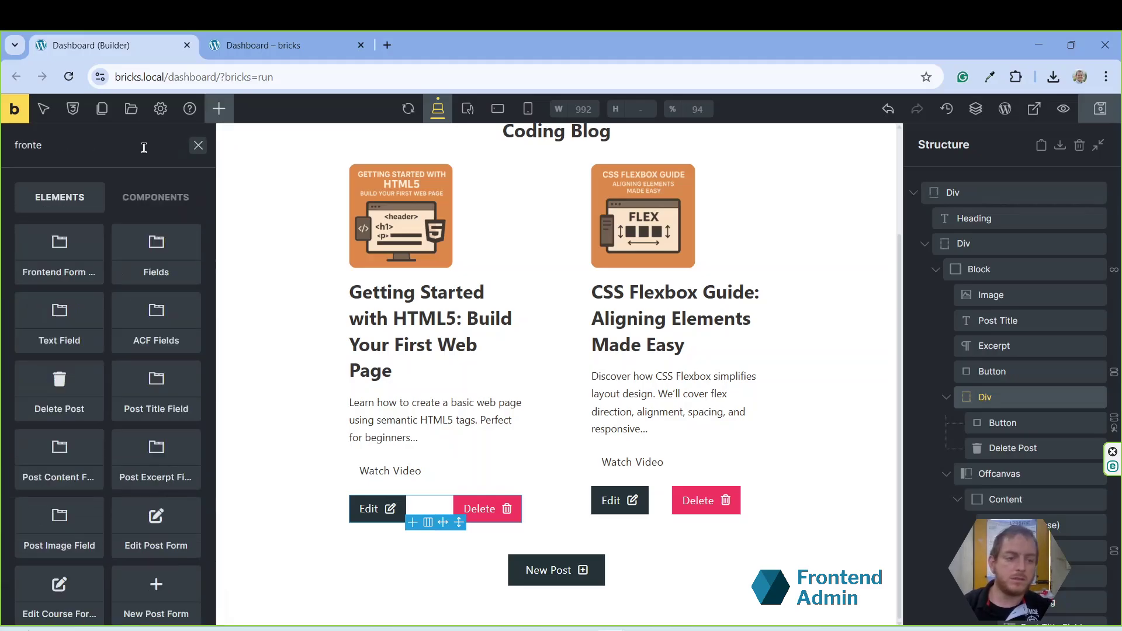
scroll(113, 386, down, 2)
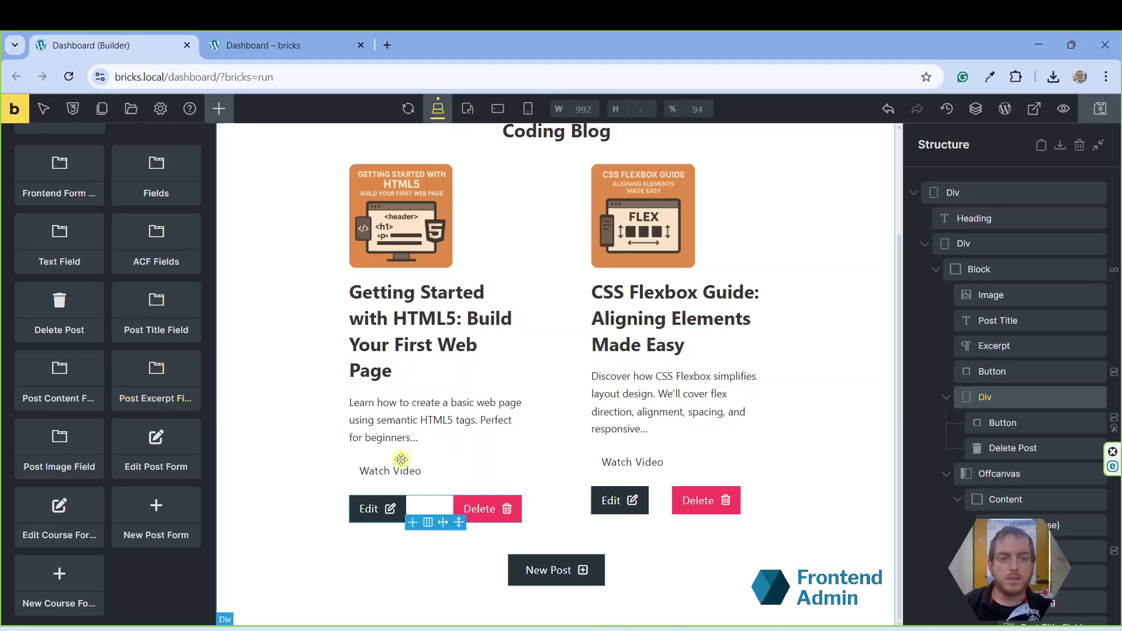
- On the live dashboard page, open the edit form of the "Getting Started with HTML5" post and review its fields
click(289, 45)
scroll(581, 384, down, 2)
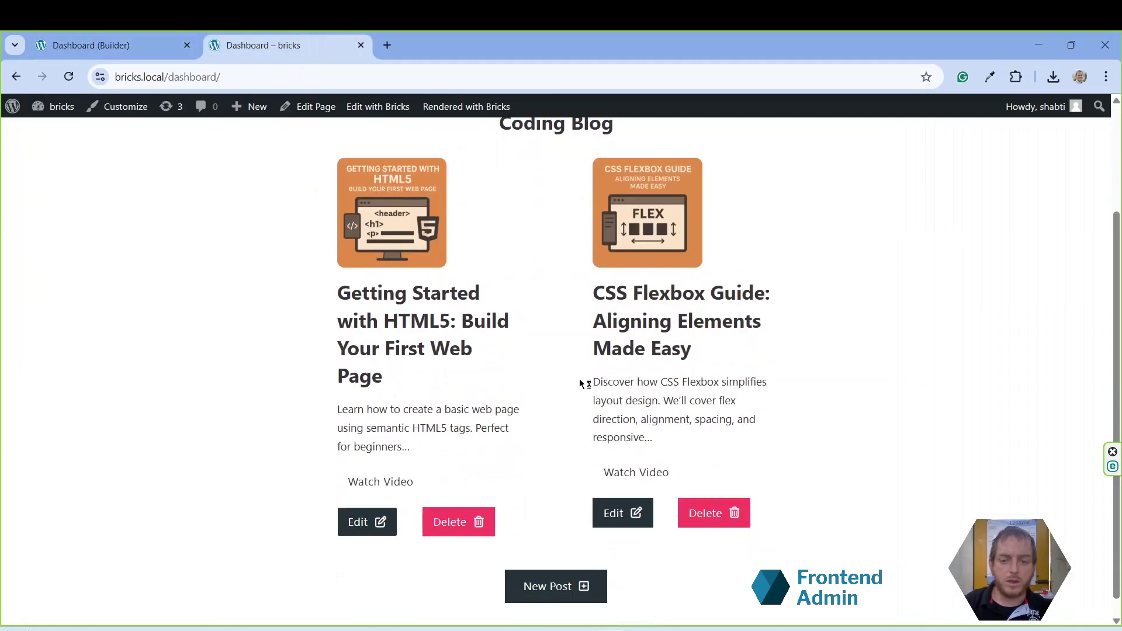
scroll(526, 418, up, 2)
scroll(494, 419, down, 2)
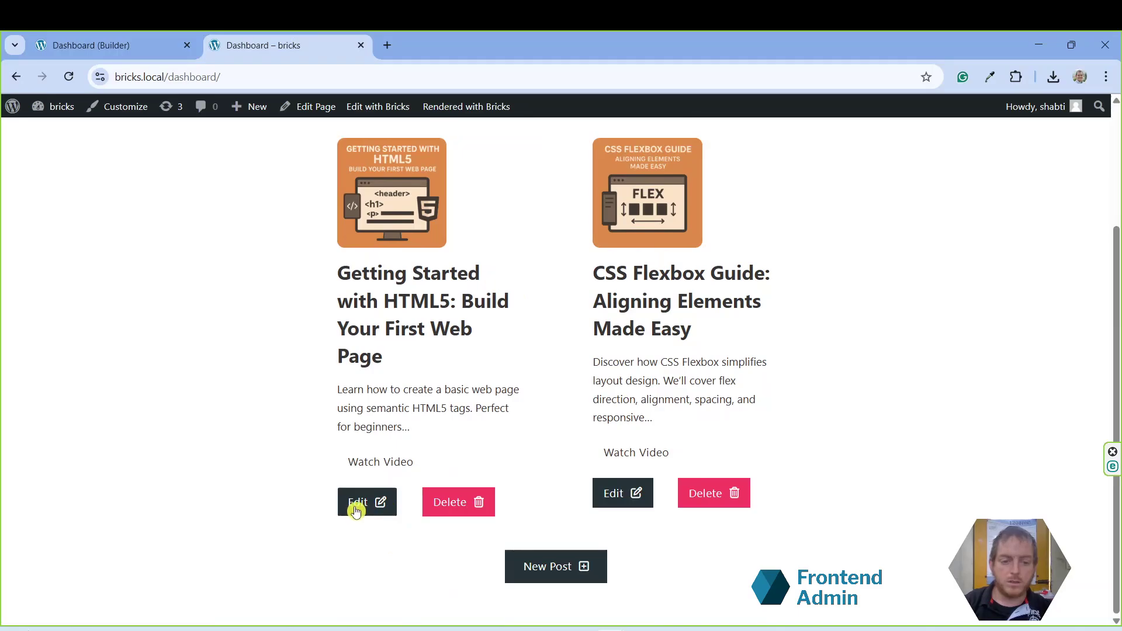
click(355, 503)
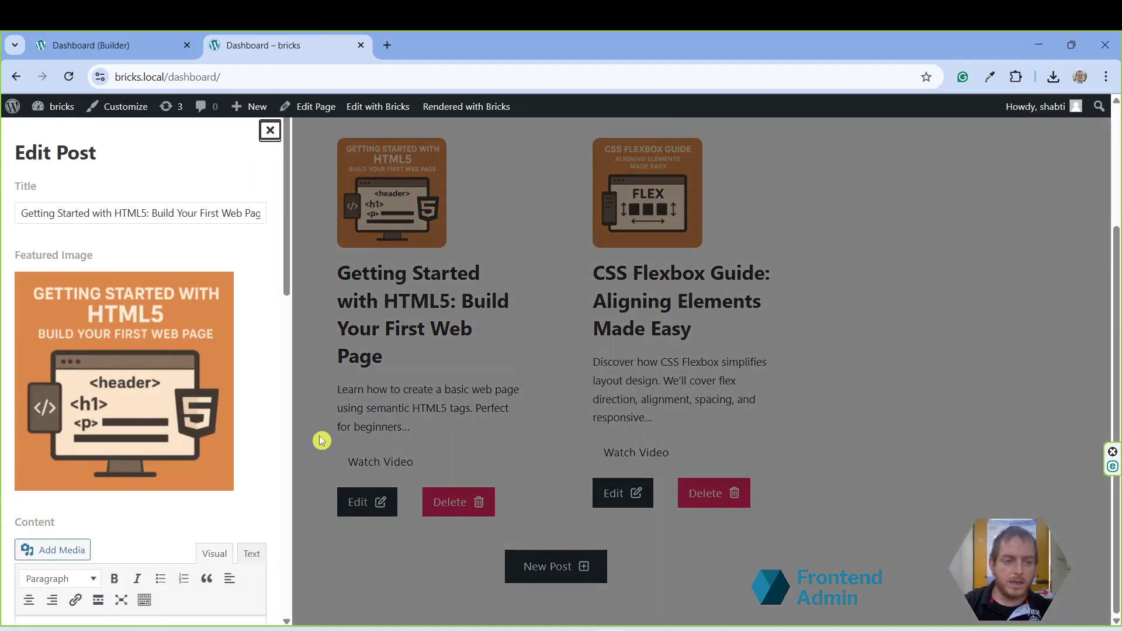
scroll(266, 256, down, 10)
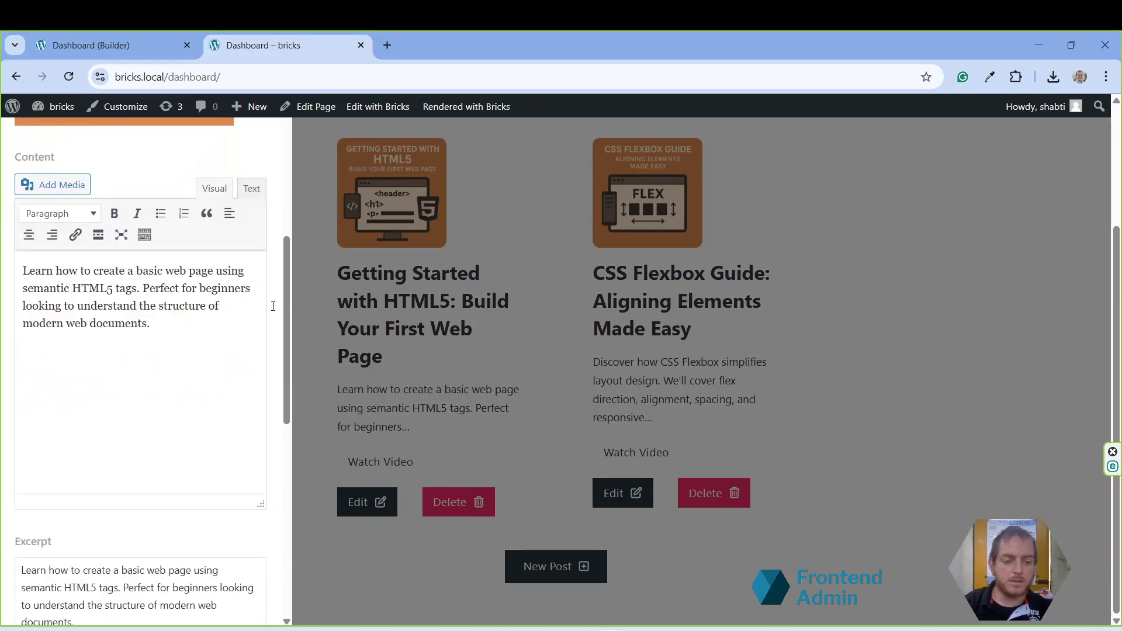
- Close the edit form, check the HTML5 post's delete confirmation without confirming it, and briefly view the Add New Post form
click(520, 481)
click(445, 502)
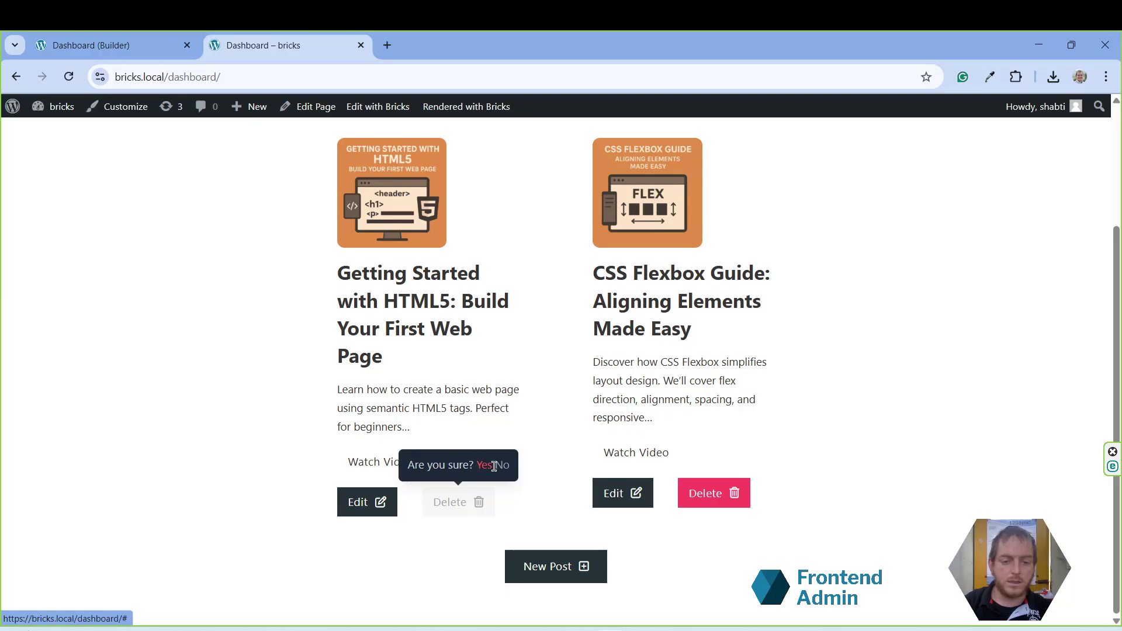
click(716, 552)
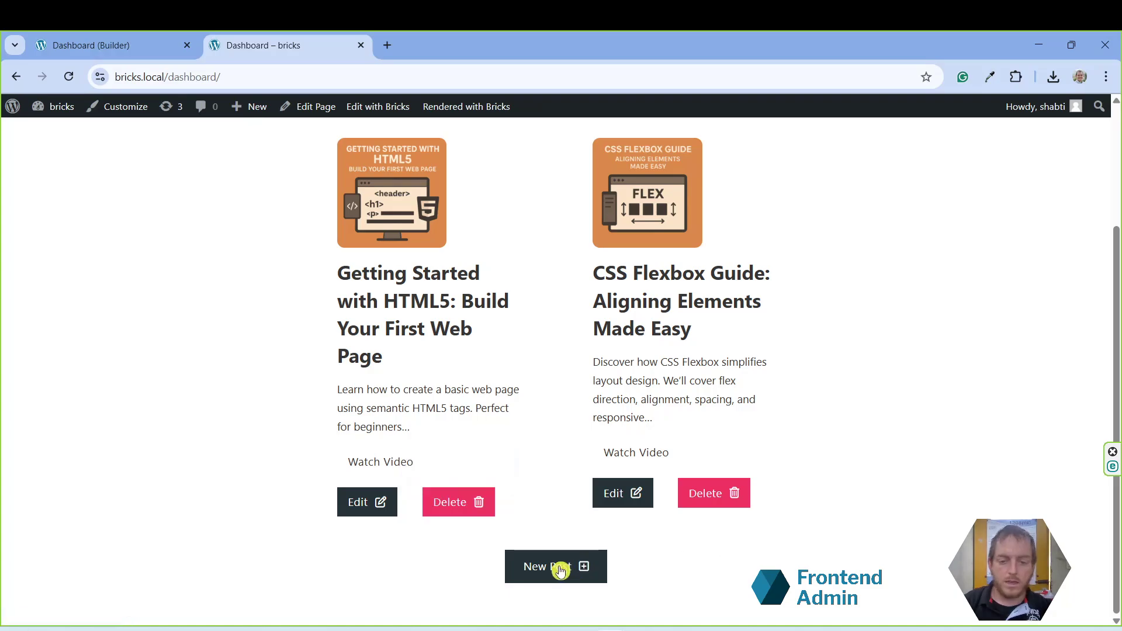
click(560, 569)
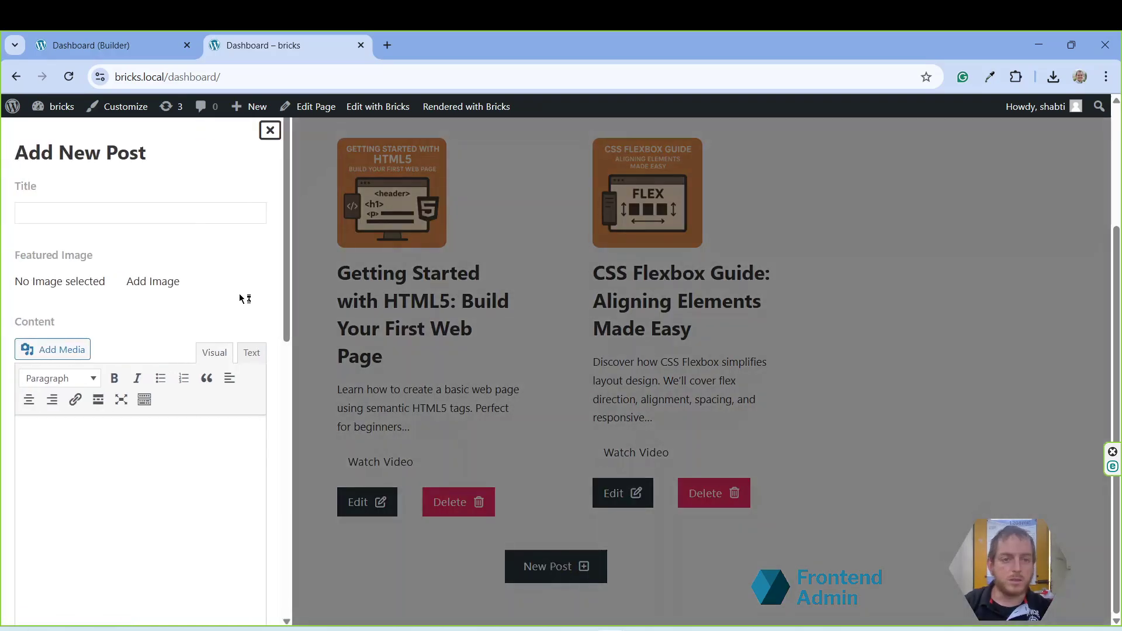
click(684, 571)
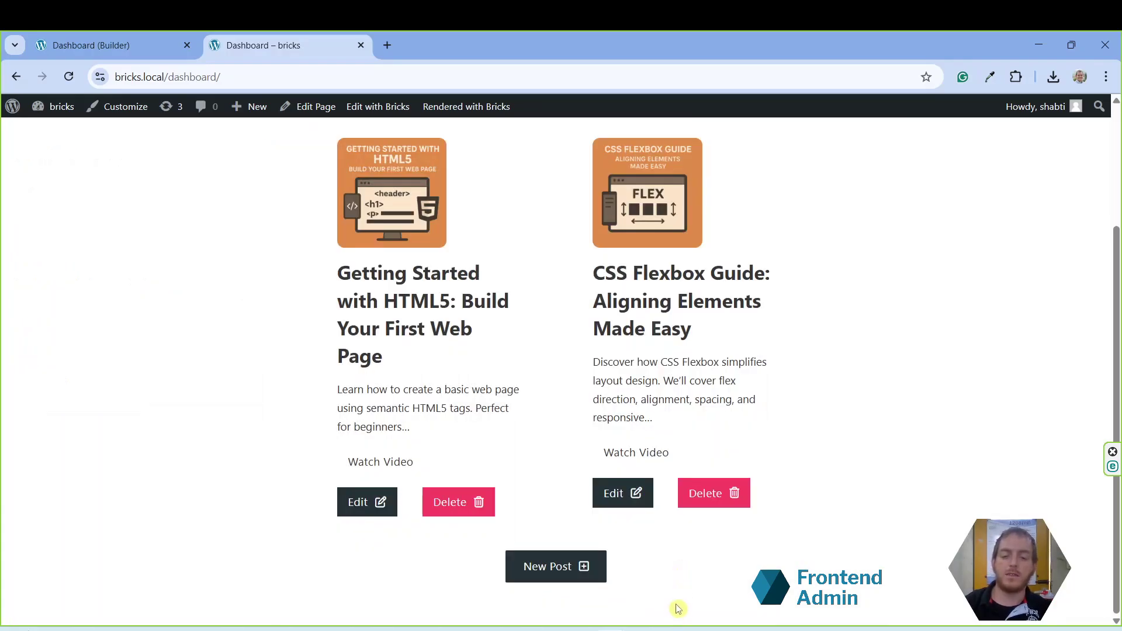
- Compare the dashboard page as a logged-out visitor in the incognito window with the logged-in view
key(alt+Tab)
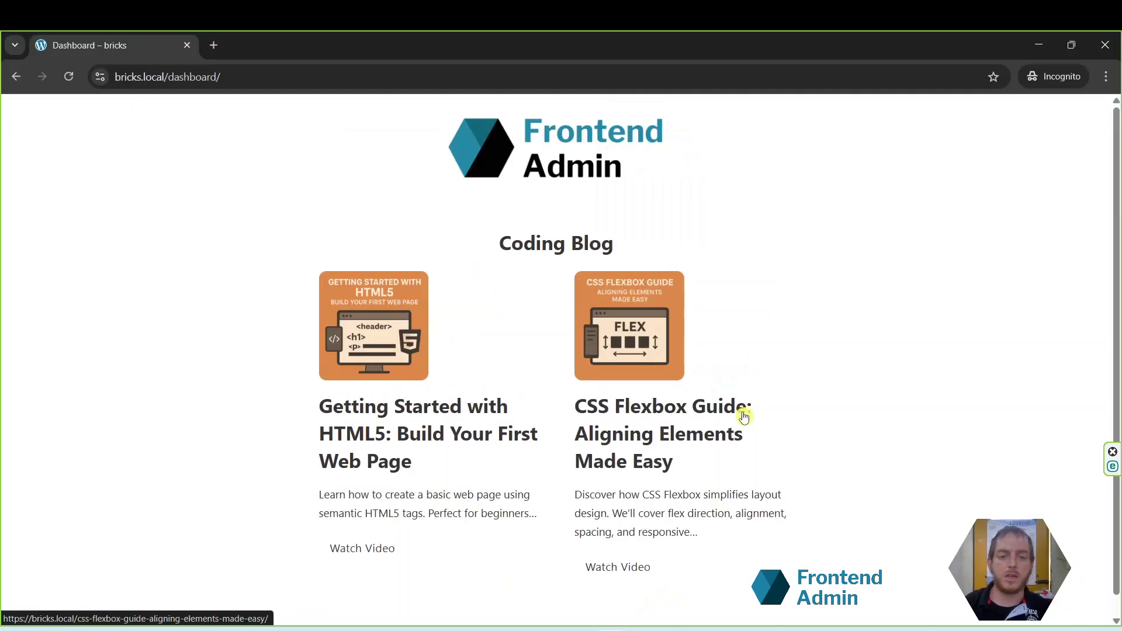
scroll(730, 374, down, 1)
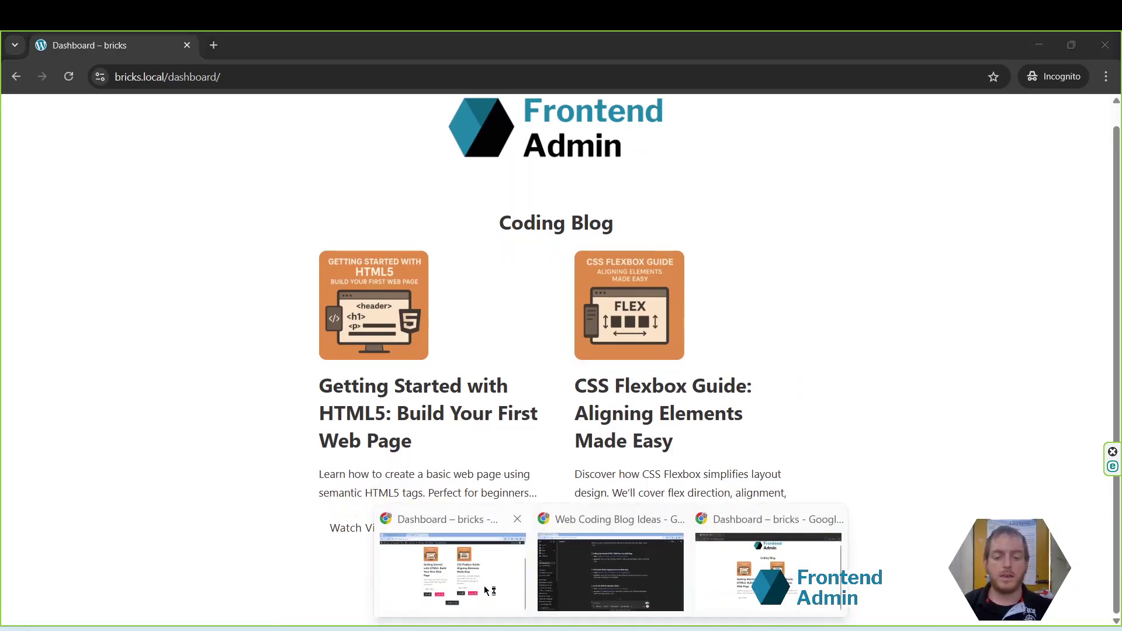
click(766, 564)
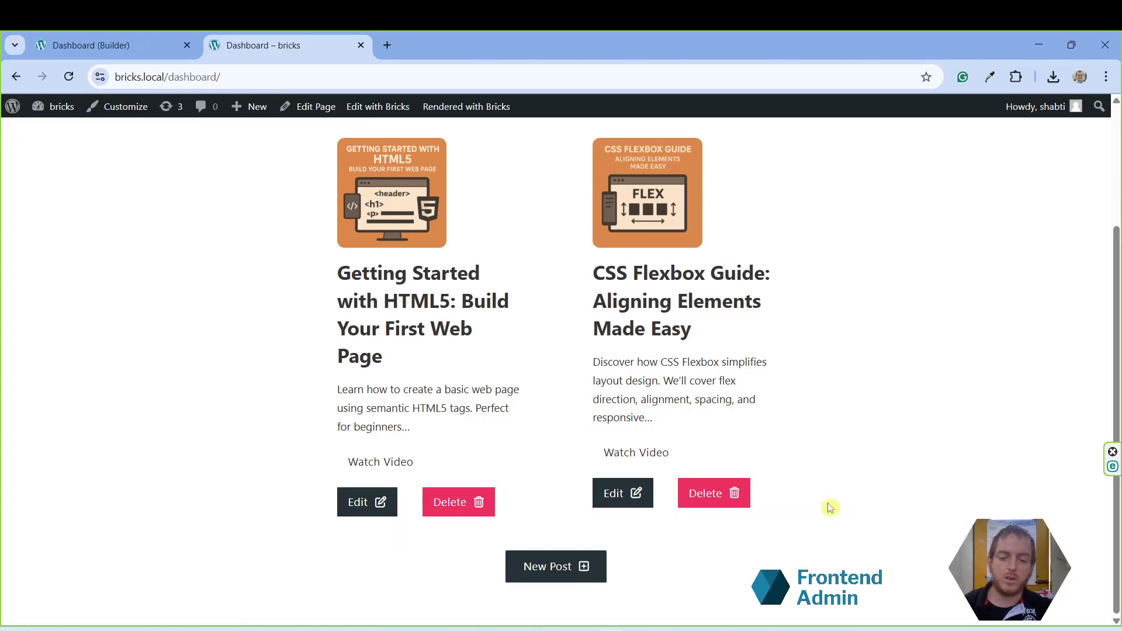
scroll(830, 508, up, 3)
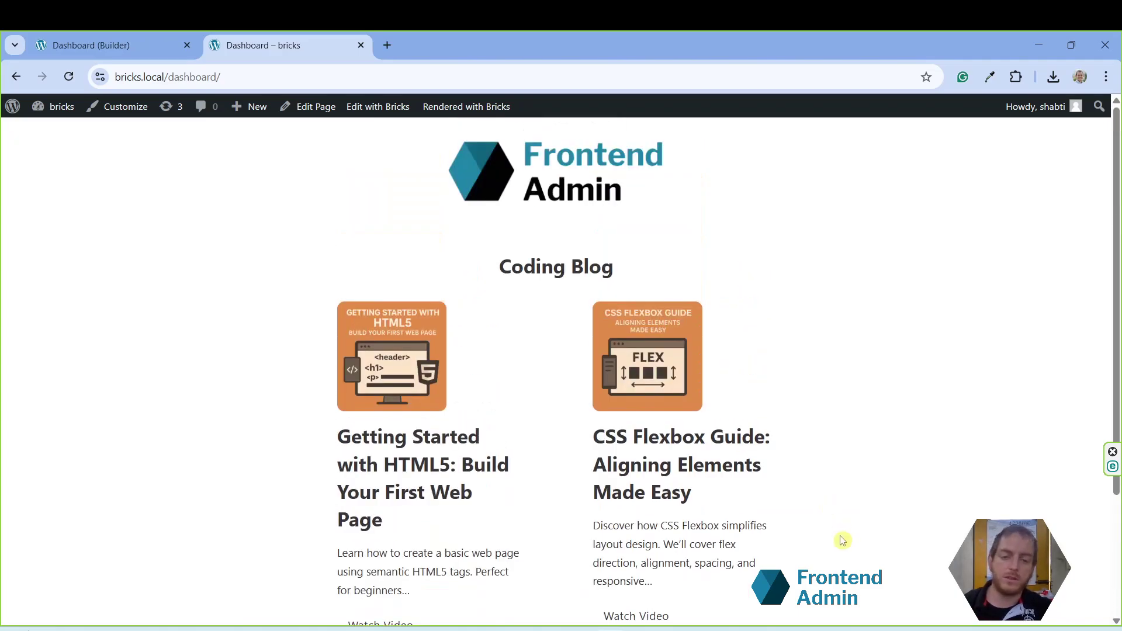
scroll(846, 539, down, 3)
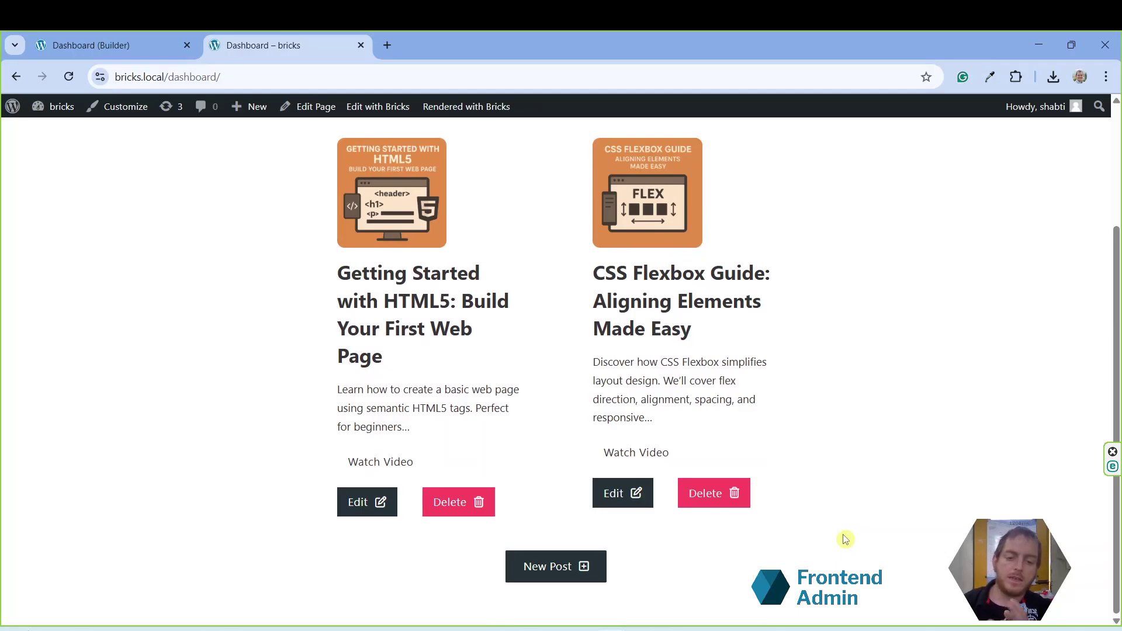
- Add a post titled "JavaScript DOM Manipulation Basics" with content "A beginner's guide to interacting with the Document Object Model using vanilla JavaScript—no libraries, just pure JS!"
click(565, 581)
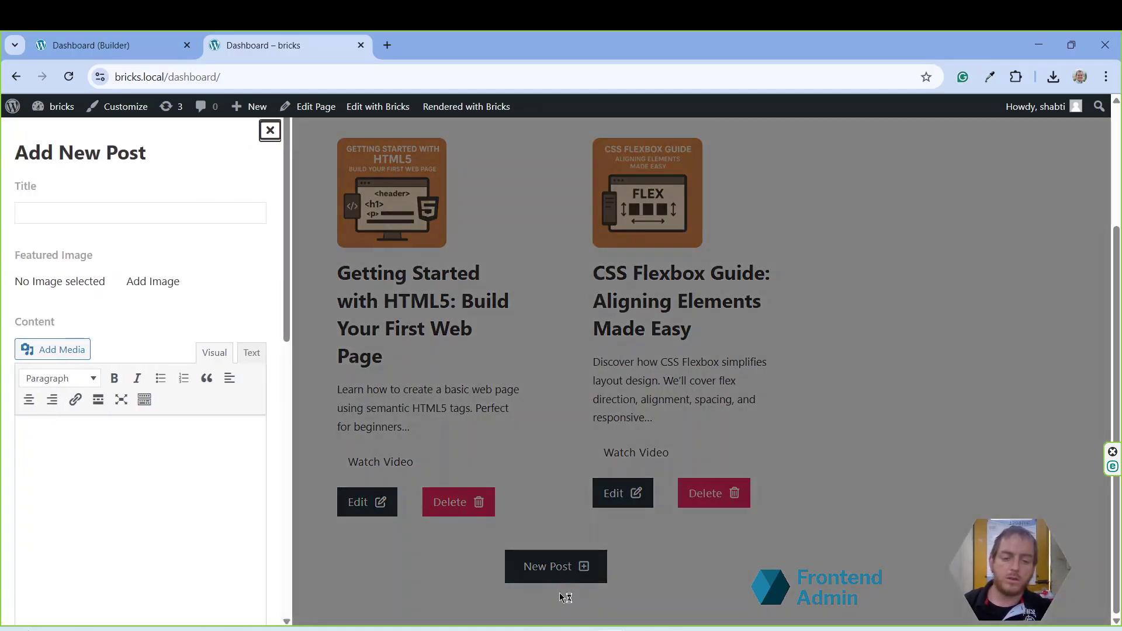
click(203, 212)
text(JavaScript DOM Manipulation Basics)
click(125, 448)
text(A beginner's guide to interacting with the Document Object Model using vanilla JavaScript—no libraries, just pure JS!)
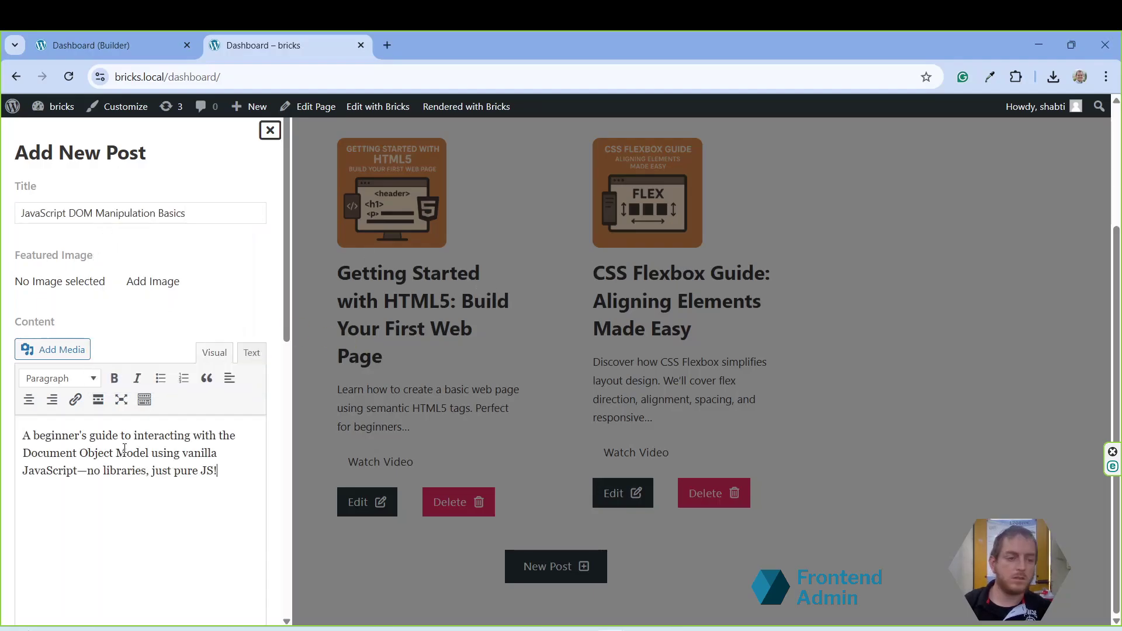
- Enter the same beginner's guide description in the new post's Excerpt field
scroll(125, 448, down, 5)
click(128, 459)
text(A beginner's guide to interacting with the Document Object Model using vanilla JavaScript—no libraries, just pure JS!)
scroll(127, 459, up, 5)
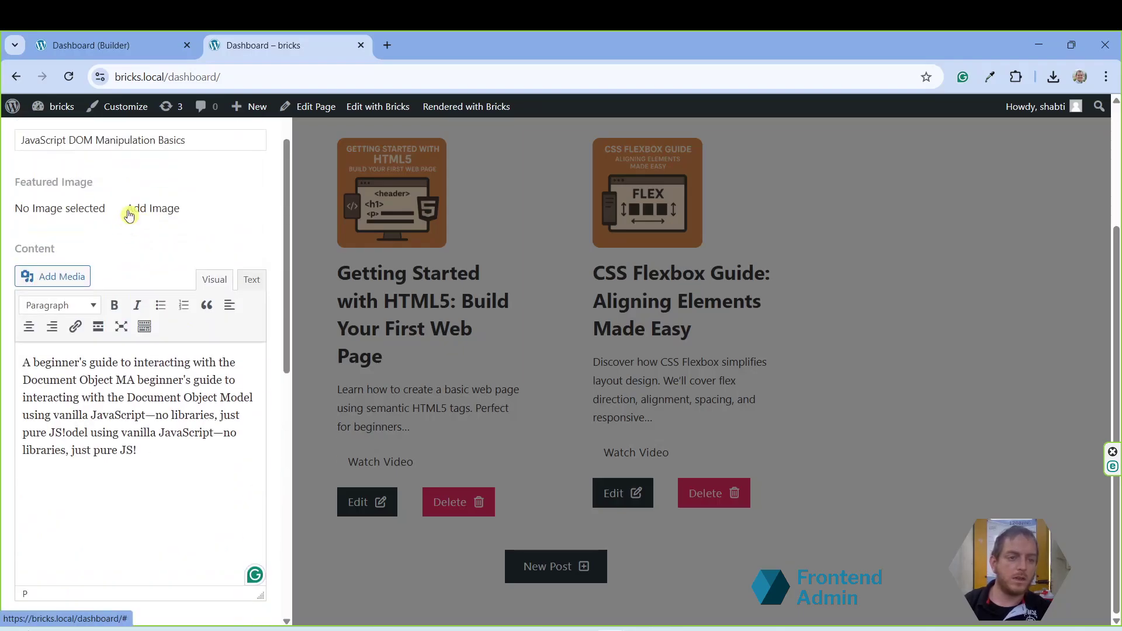
- Set the new post's featured image to the "Introduction to JavaScript" picture from the media library
click(137, 218)
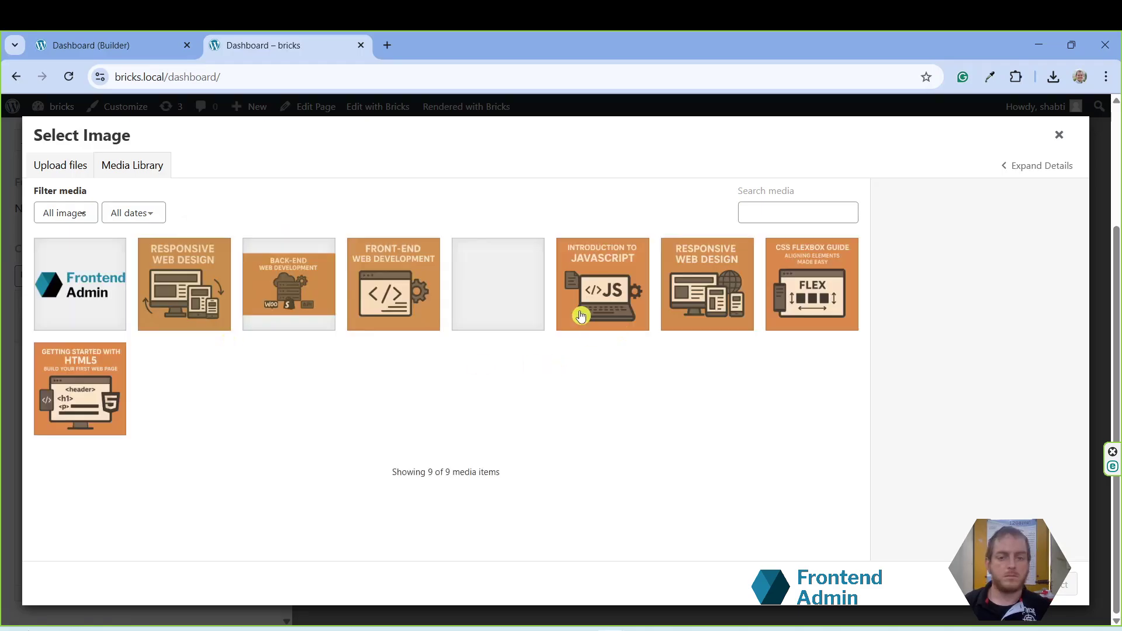
click(639, 325)
click(1062, 585)
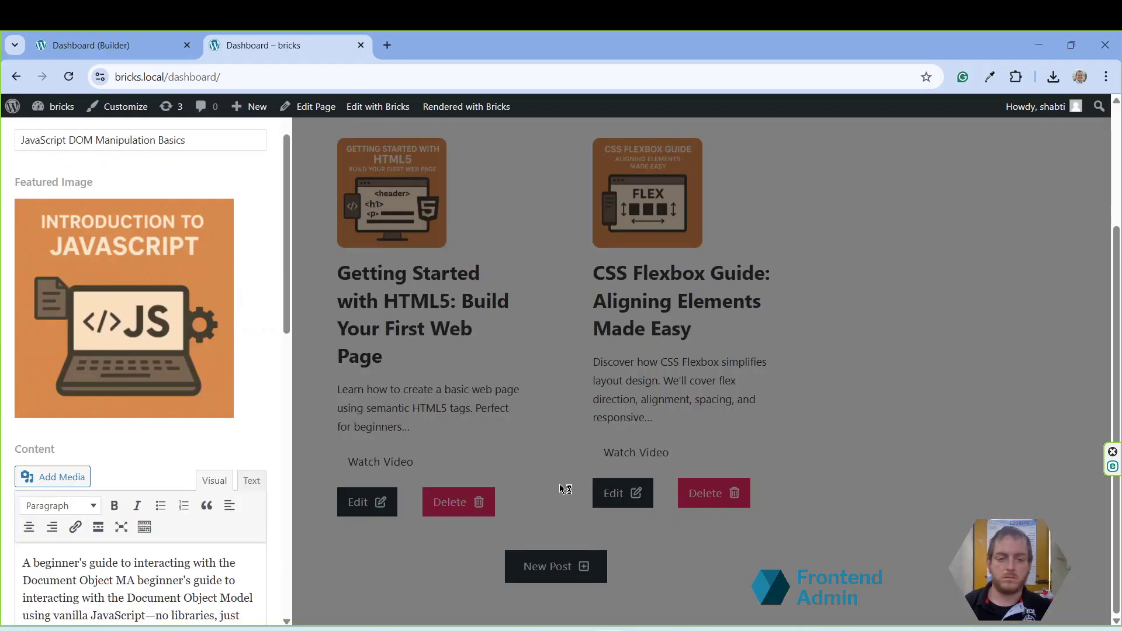
scroll(129, 493, down, 5)
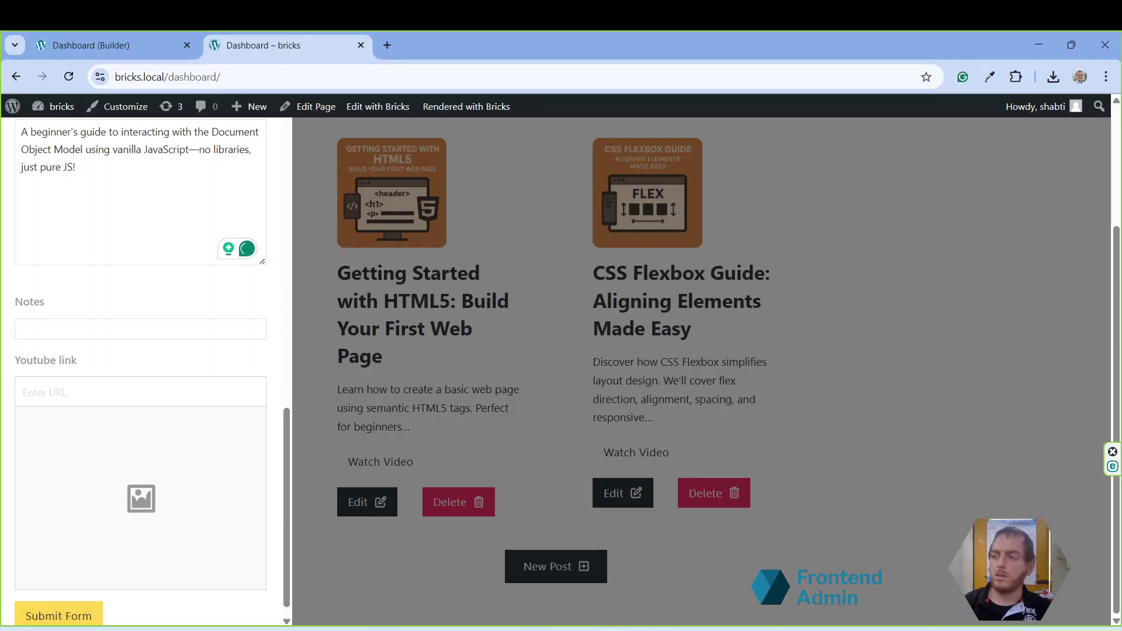
click(111, 395)
text(https://www.youtube.com/watch?v=5fb2aPlgoys)
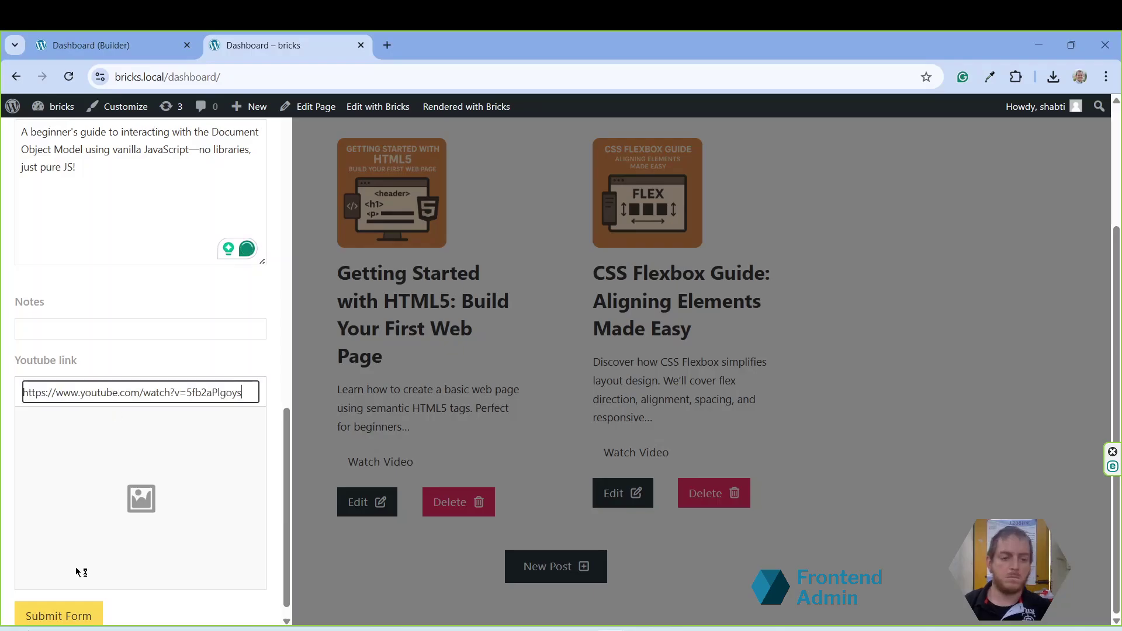
key(Return)
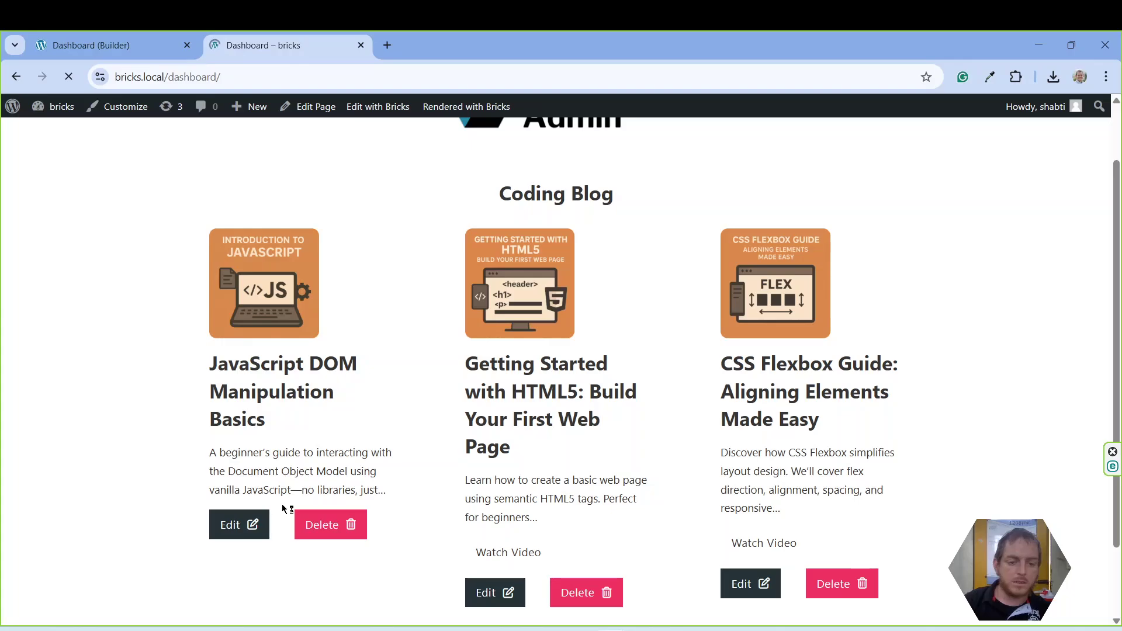
- Edit the JavaScript DOM post from the dashboard, changing its title to "JS DOM Manipulation Basics"
click(309, 365)
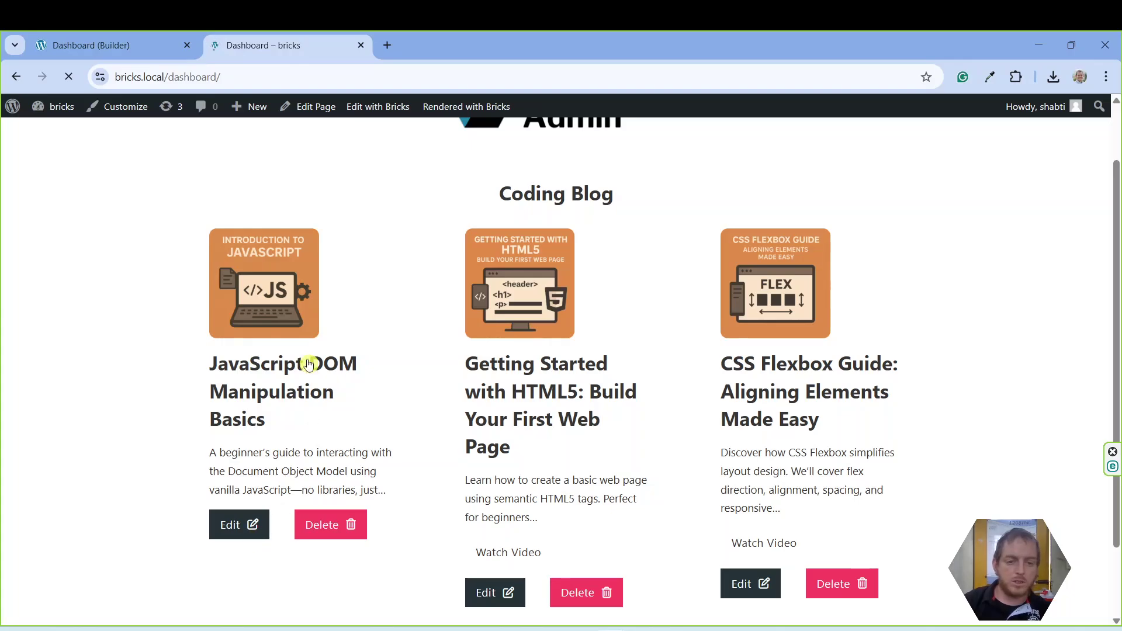
click(241, 538)
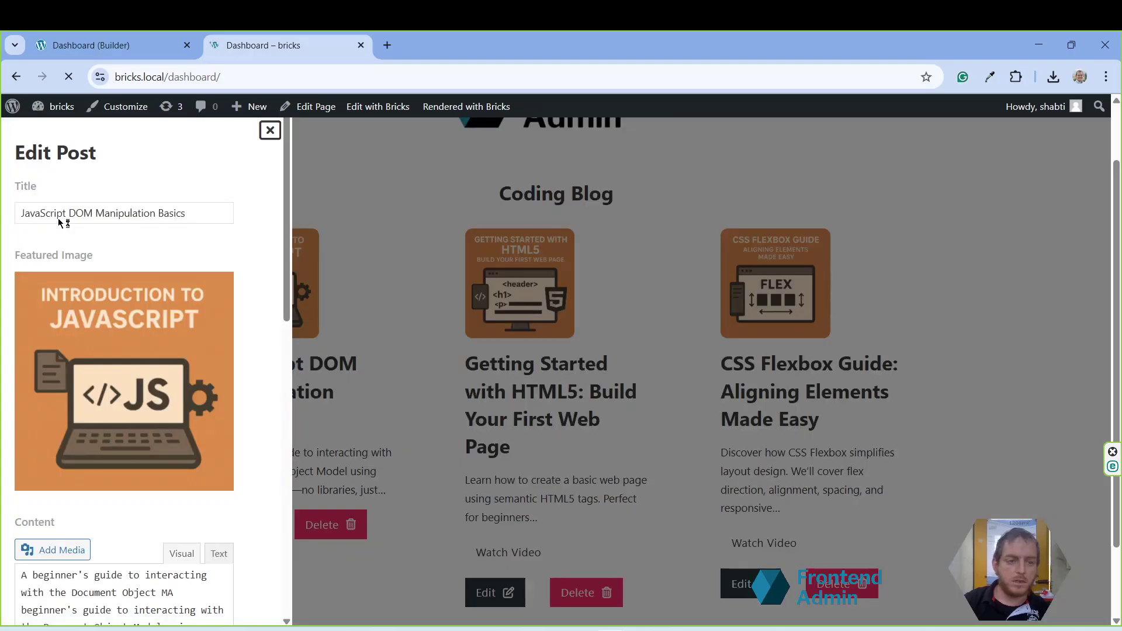
click(87, 206)
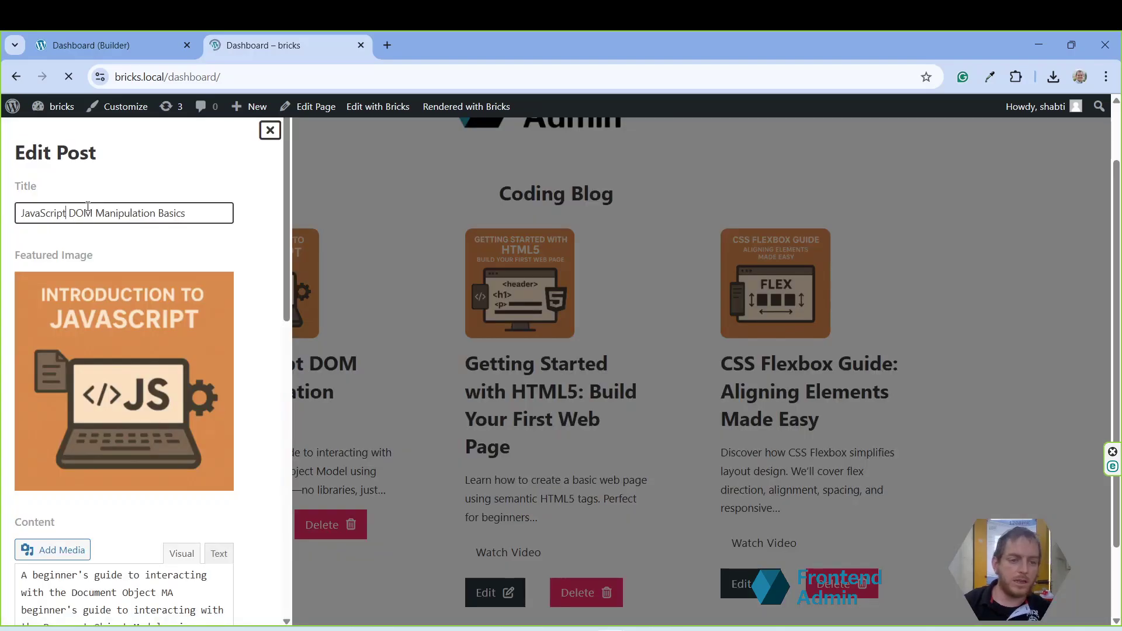
key(BackSpace)
key(BackSpace)
key(BackSpace)
key(BackSpace)
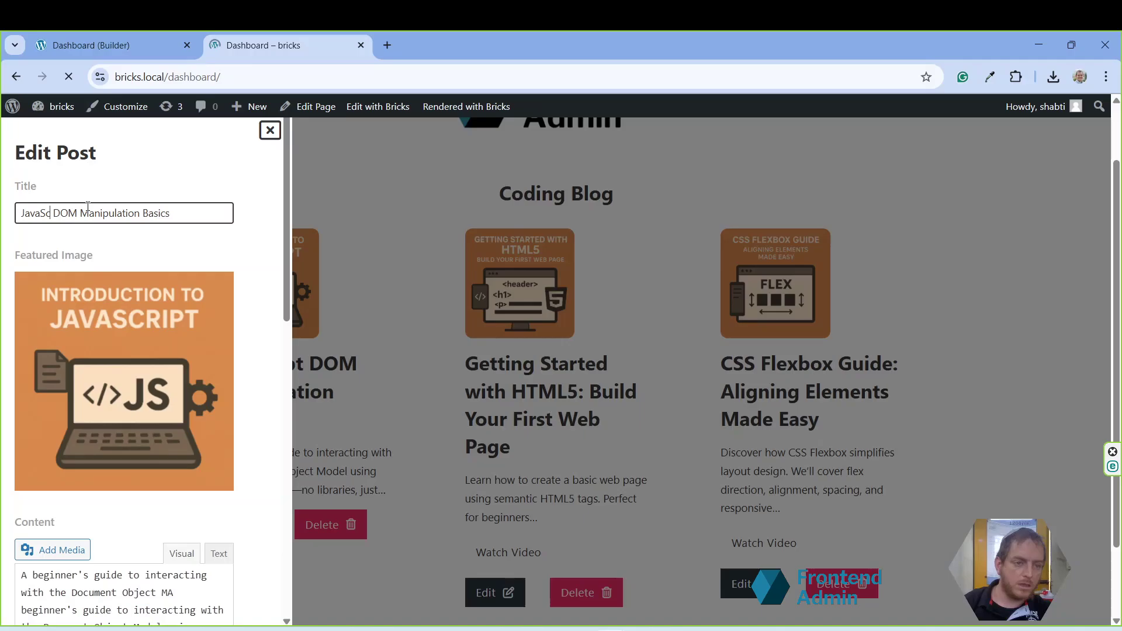
key(BackSpace)
key(BackSpace)
key(BackSpace)
key(BackSpace)
key(BackSpace)
text(S)
scroll(237, 358, down, 5)
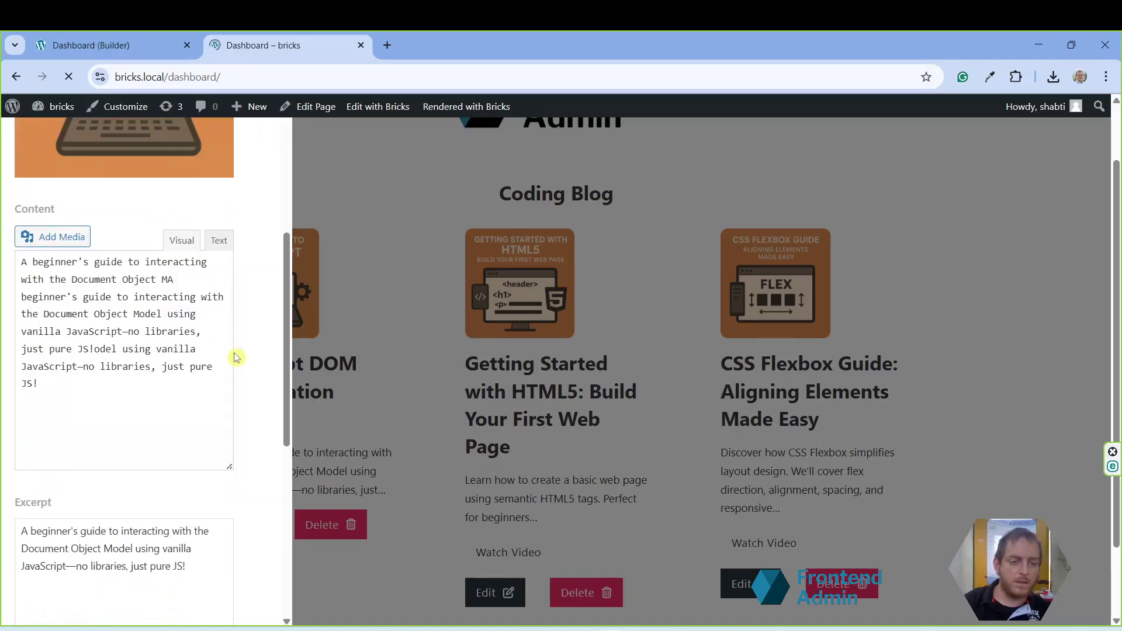
scroll(237, 357, down, 7)
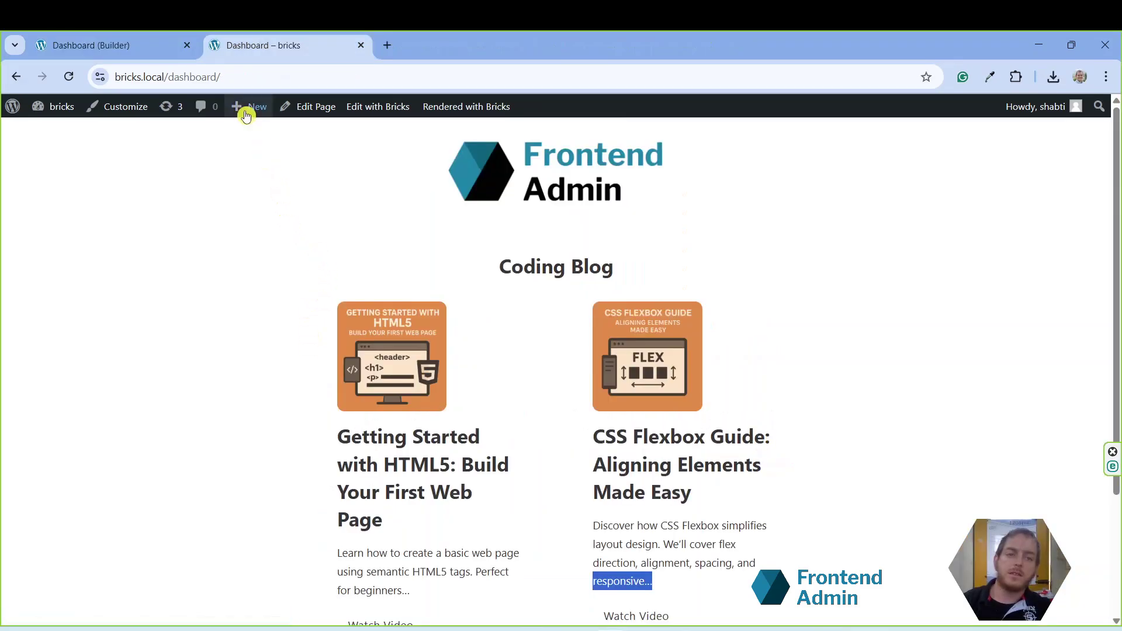
- Create a new WordPress page titled "Bricks Dashboard"
mouse_move(246, 114)
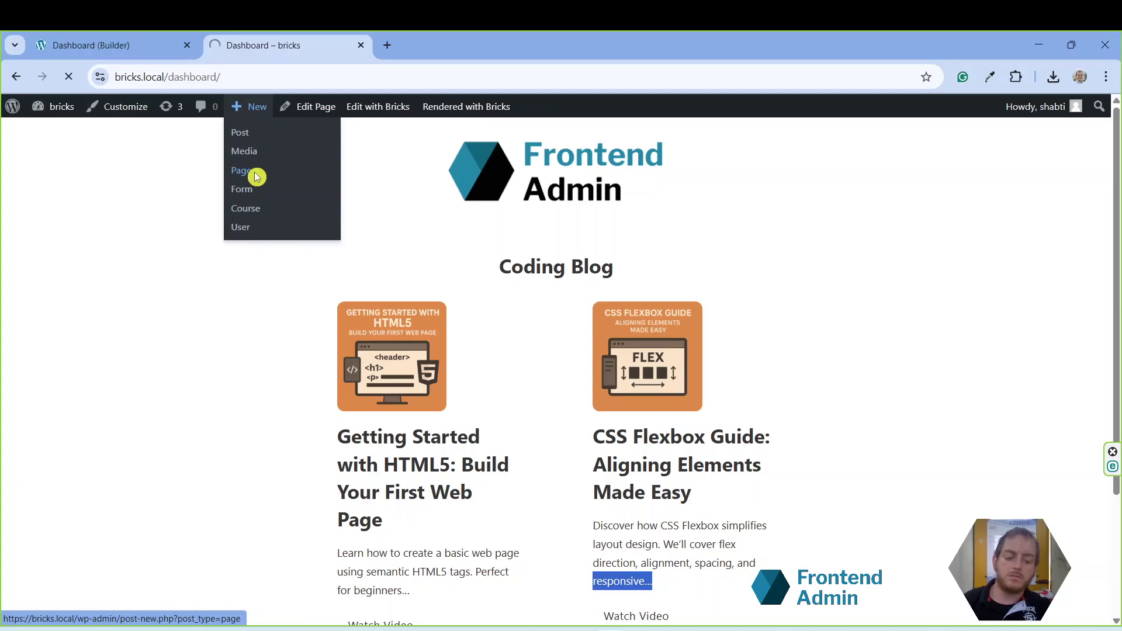
click(256, 176)
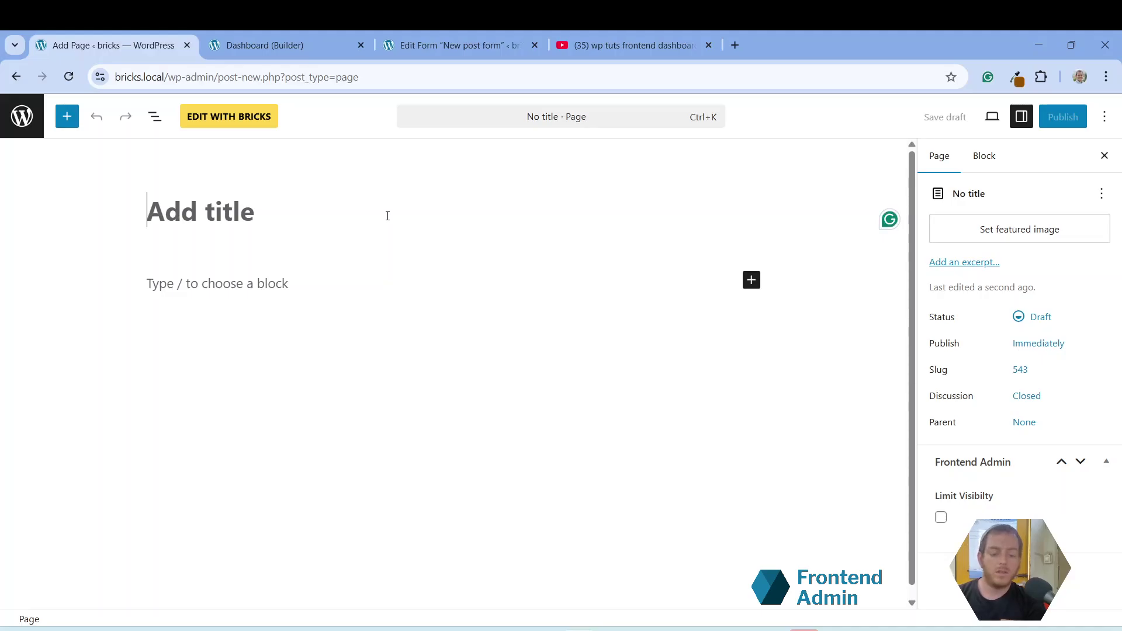
text(B)
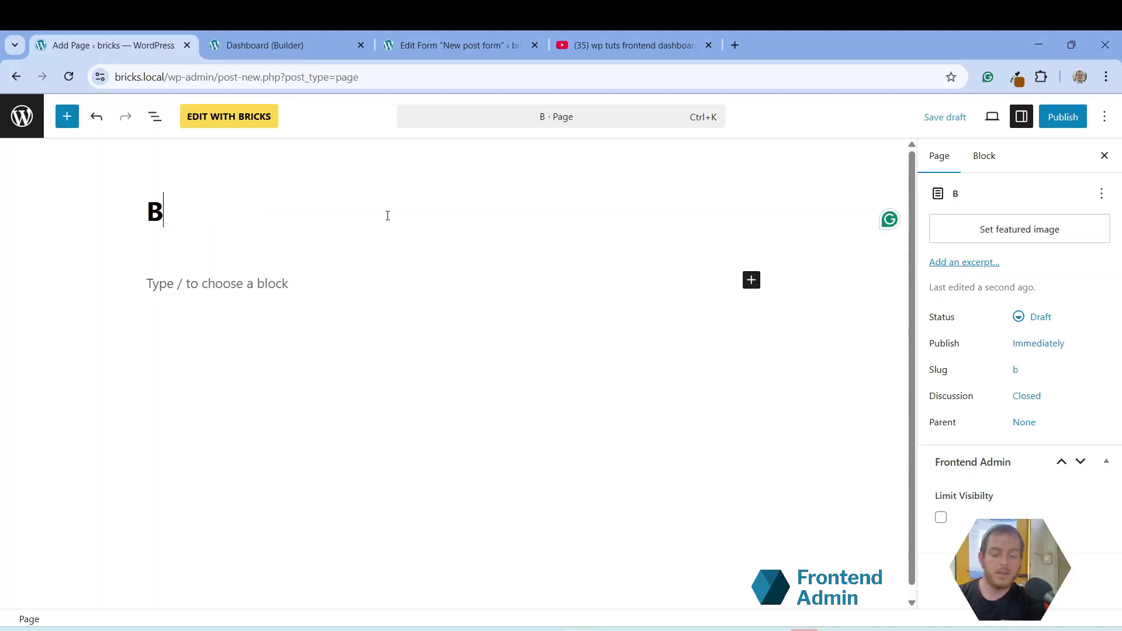
text(ricks Dashboard)
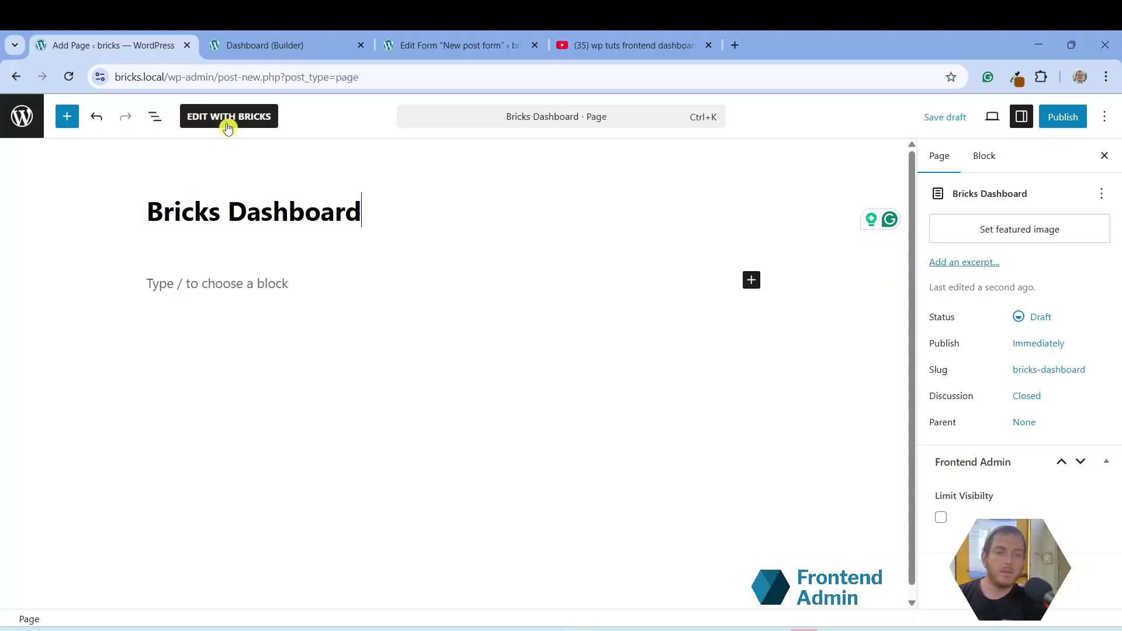
- Open the Bricks Dashboard page in the Bricks builder and add a Div to the empty canvas
click(228, 127)
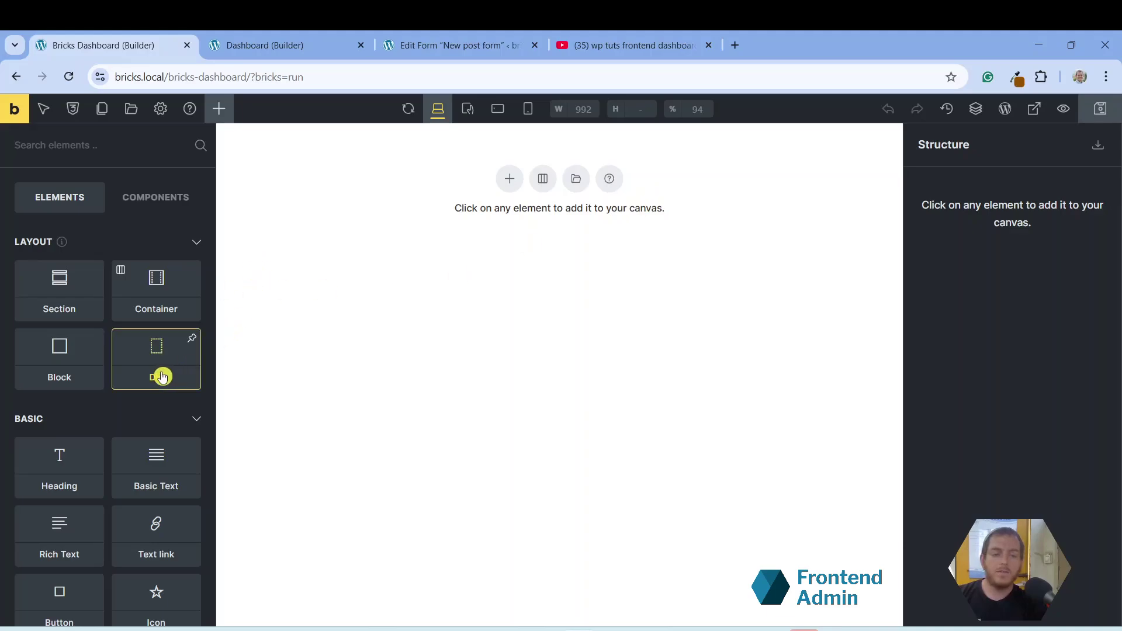
drag(162, 377, 726, 246)
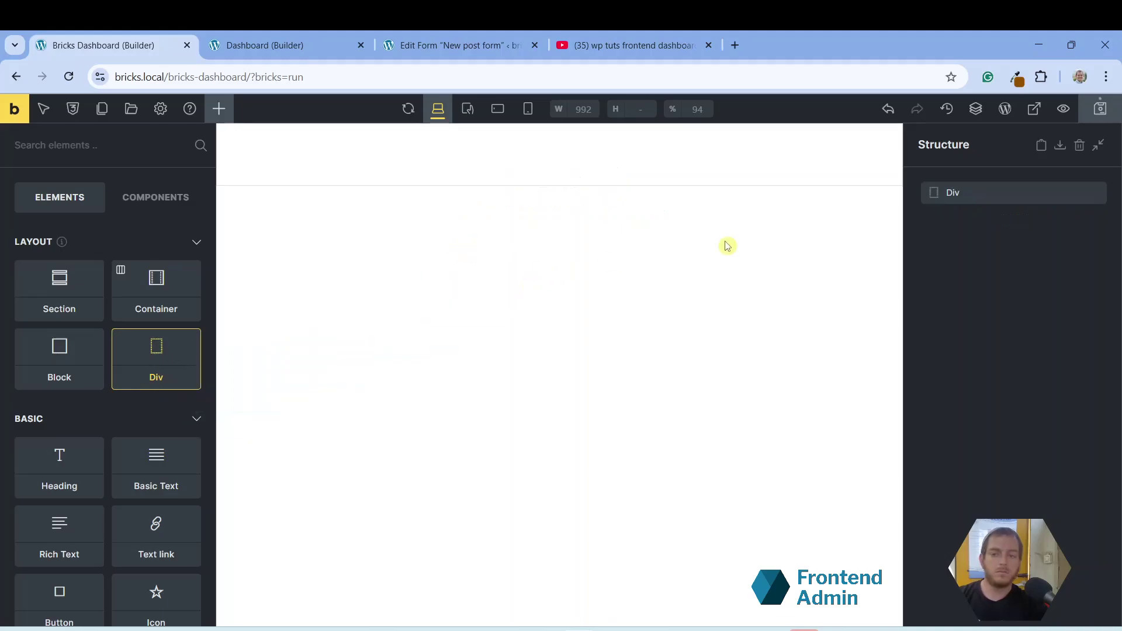
- Set the Div's padding to 50 on all four sides
click(1020, 191)
click(154, 231)
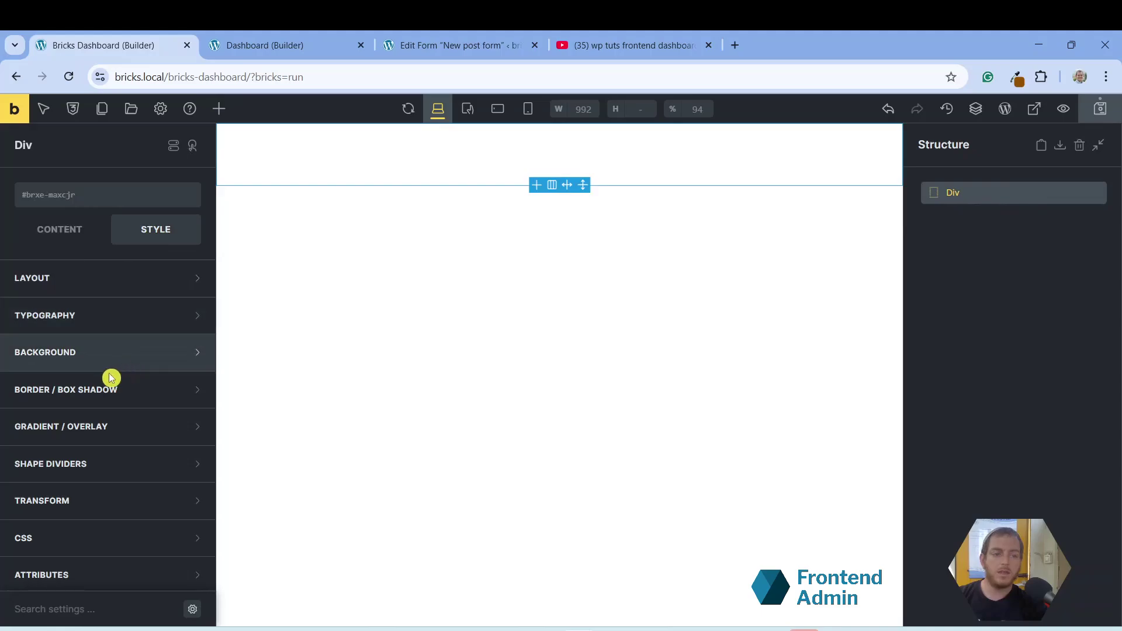
click(116, 278)
click(124, 490)
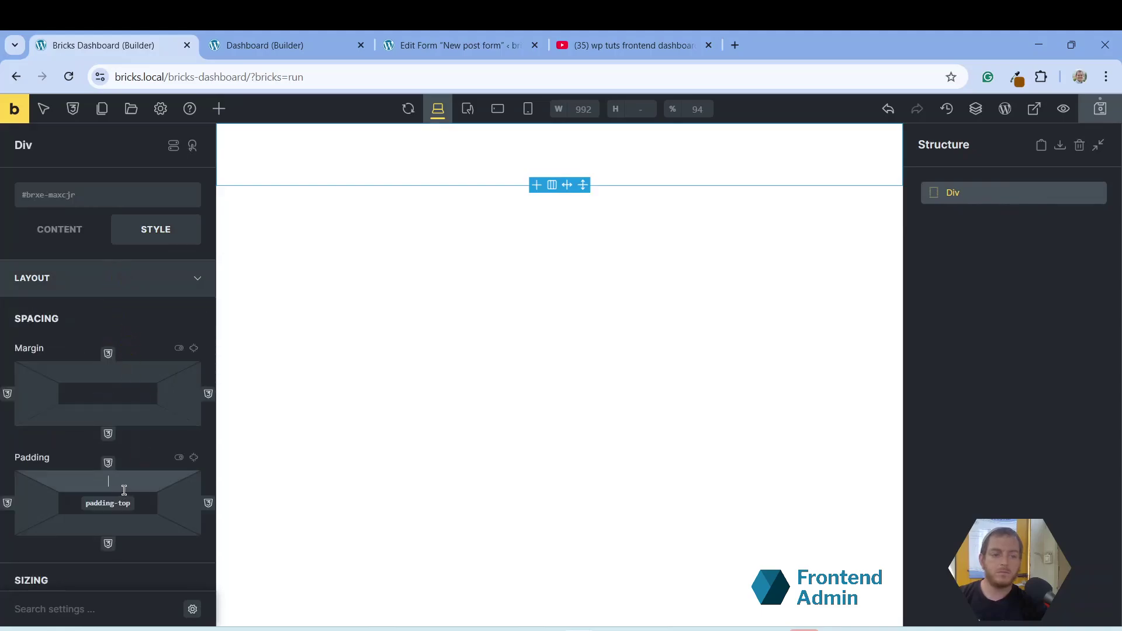
text(50)
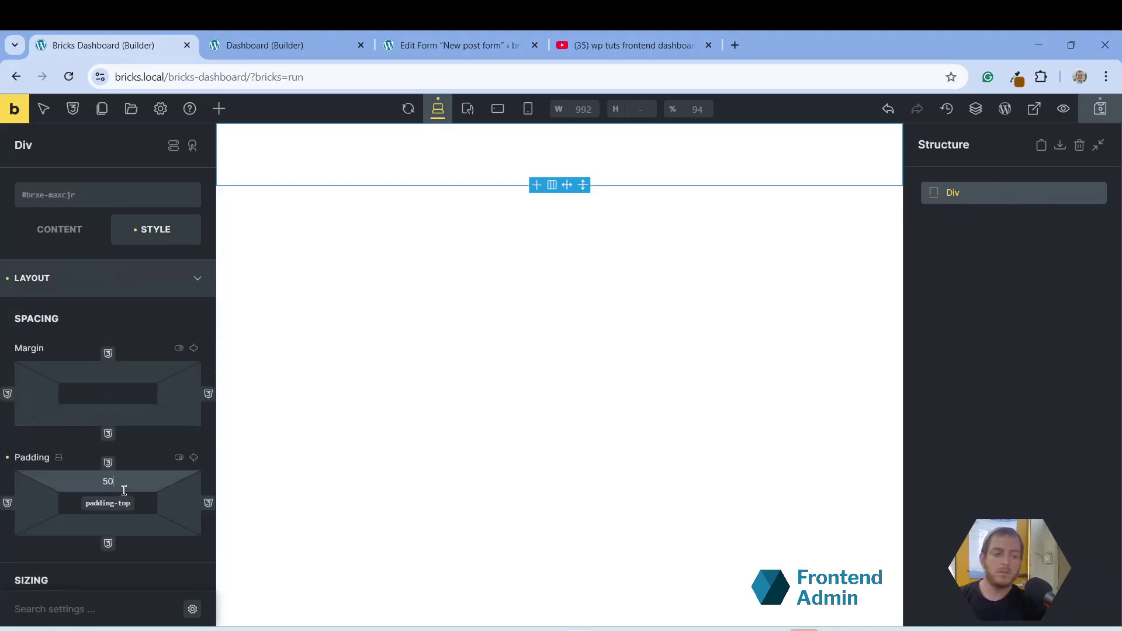
click(195, 463)
- Add a Heading inside the Div and set its text to "Blog Posts"
click(216, 109)
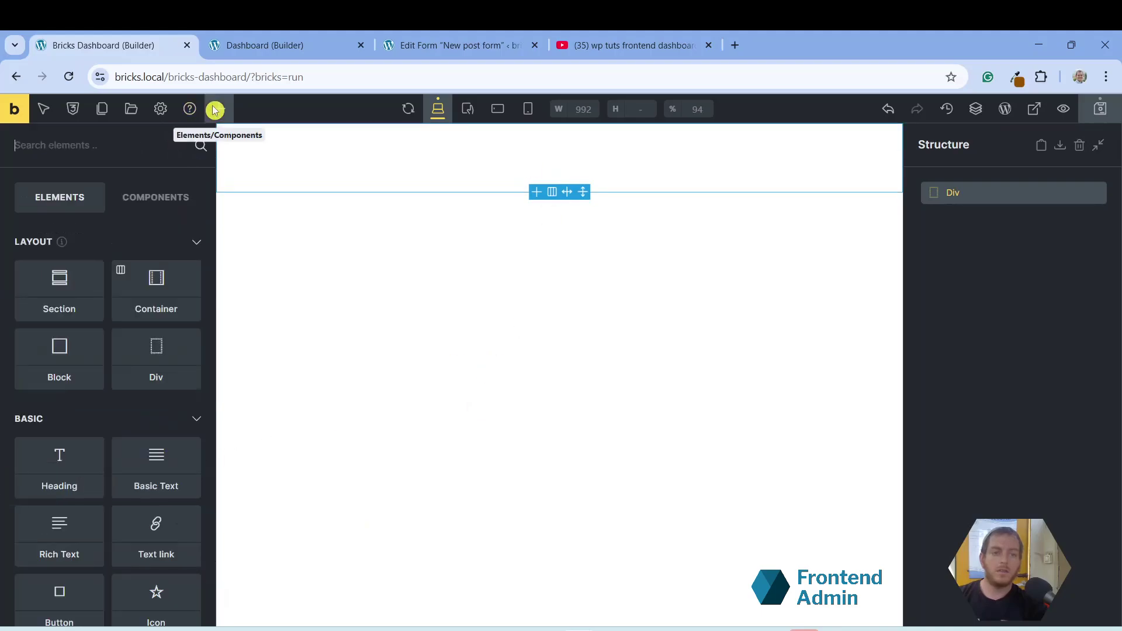
click(73, 468)
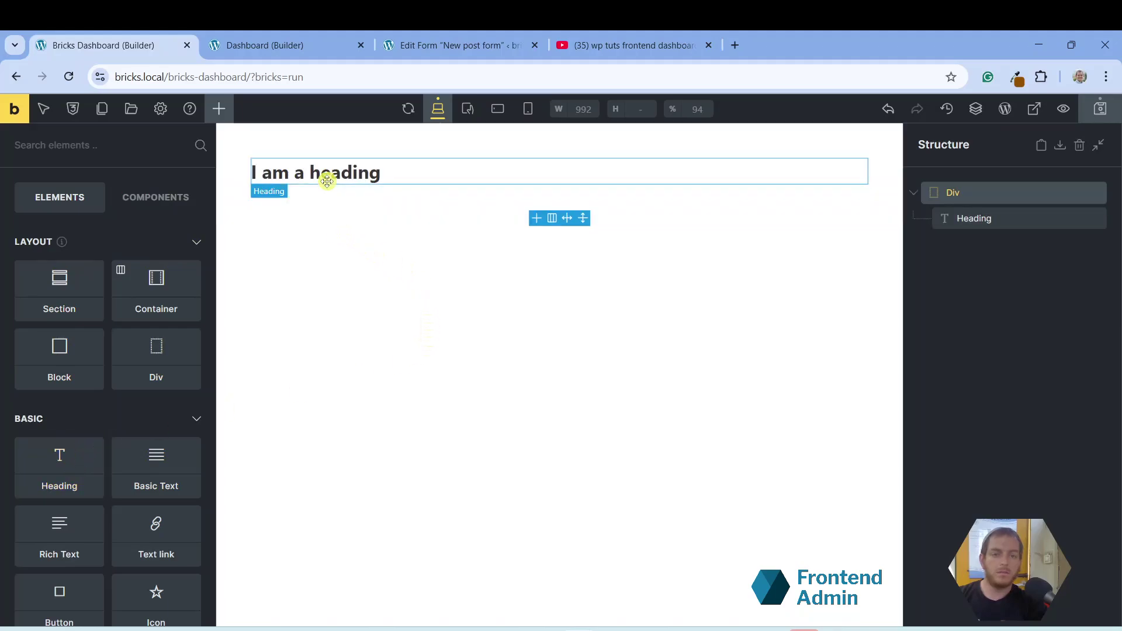
triple_click(328, 182)
text(Blog Posts)
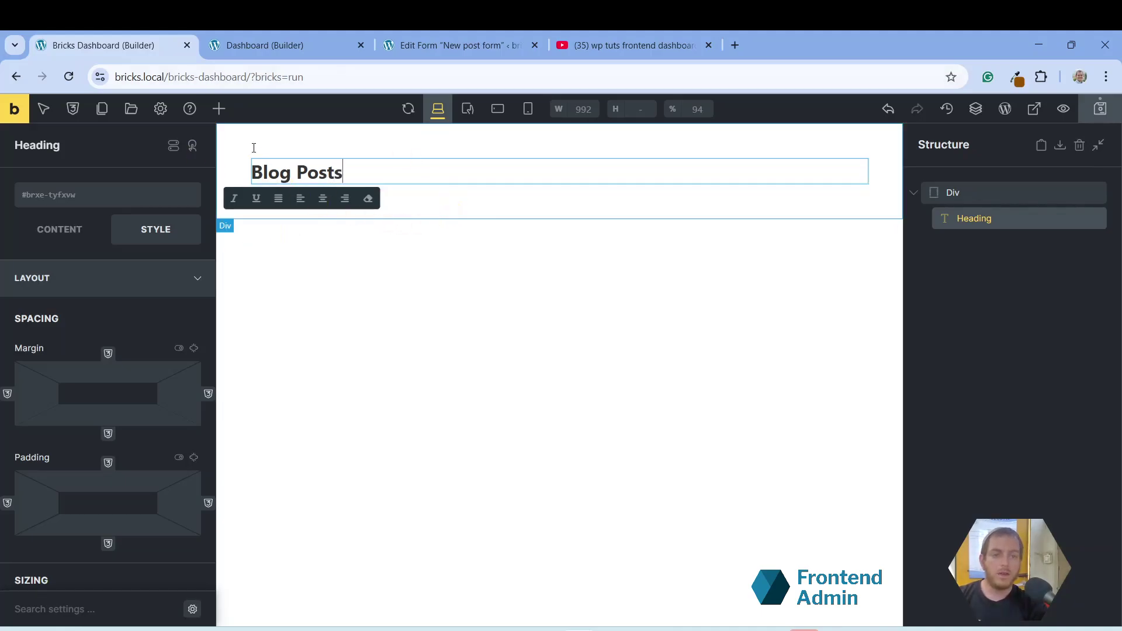
- Add a second Div below the Blog Posts heading and nest another Div inside it
click(225, 111)
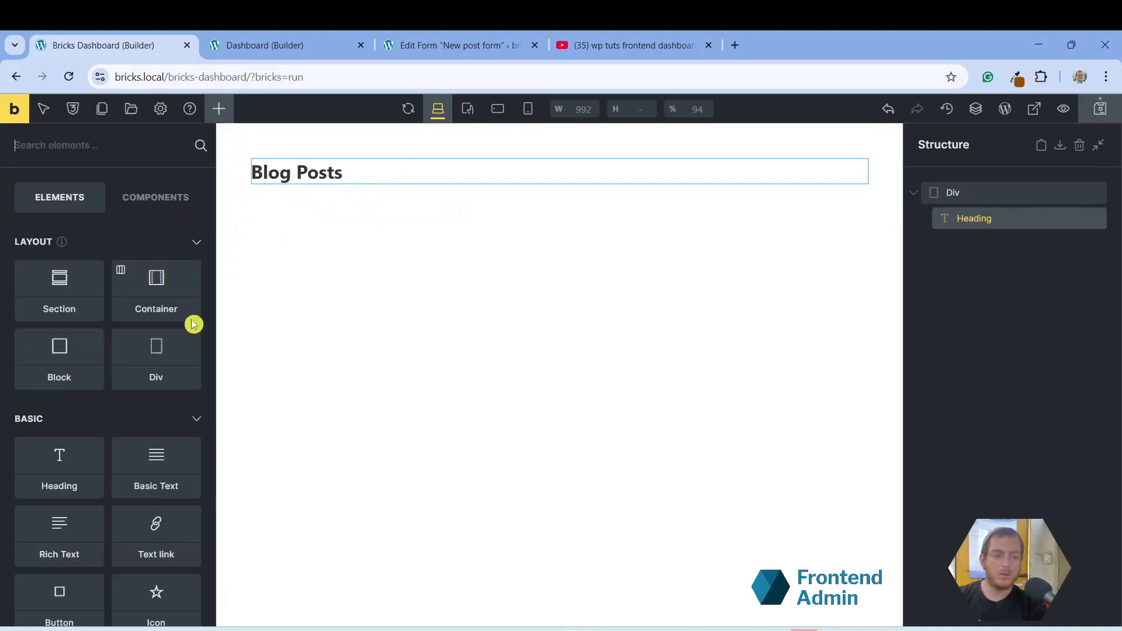
drag(116, 376, 962, 237)
drag(160, 353, 974, 261)
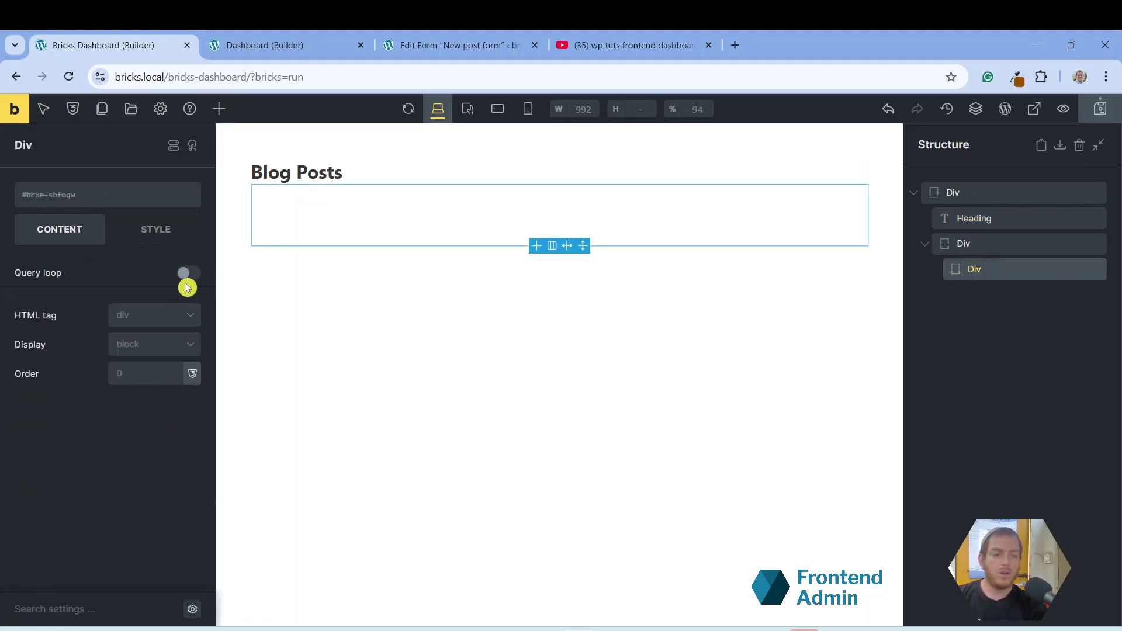
- Turn on the query loop for the innermost Div and set its query type to Posts
click(190, 275)
click(191, 296)
click(159, 340)
click(150, 363)
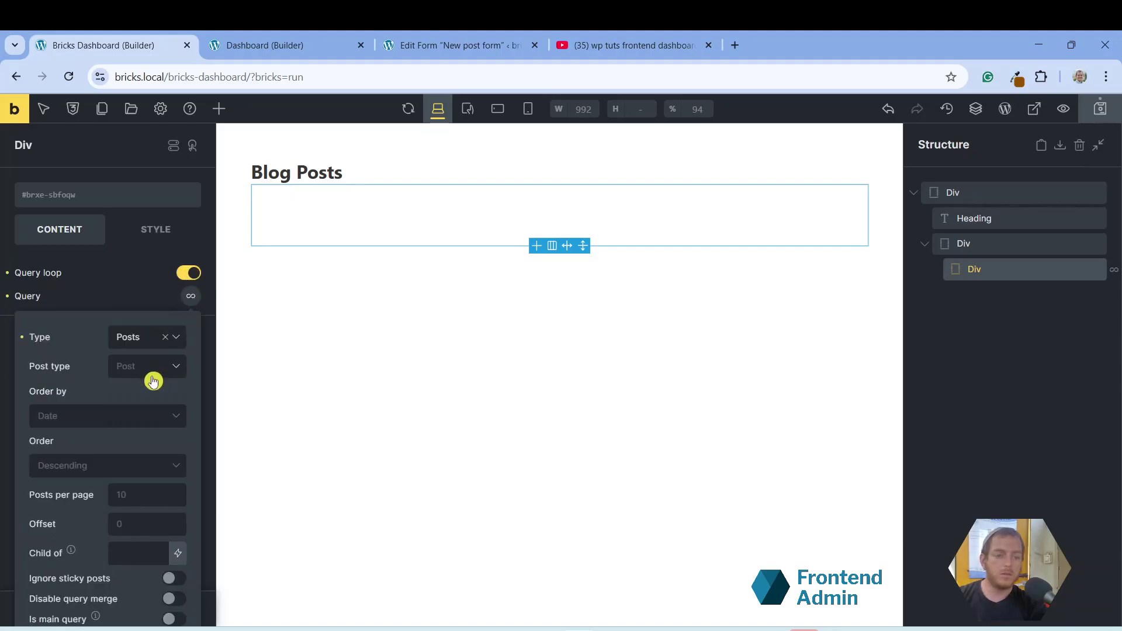
- Find the Post Title element and place it inside the query loop Div
click(223, 109)
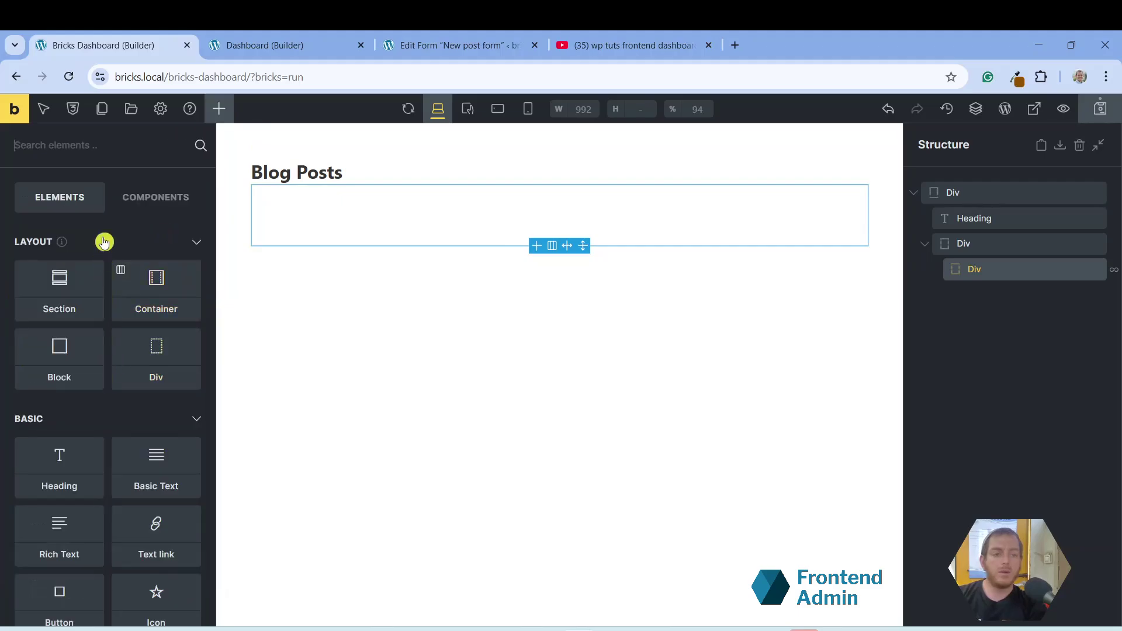
text(post)
drag(199, 257, 996, 274)
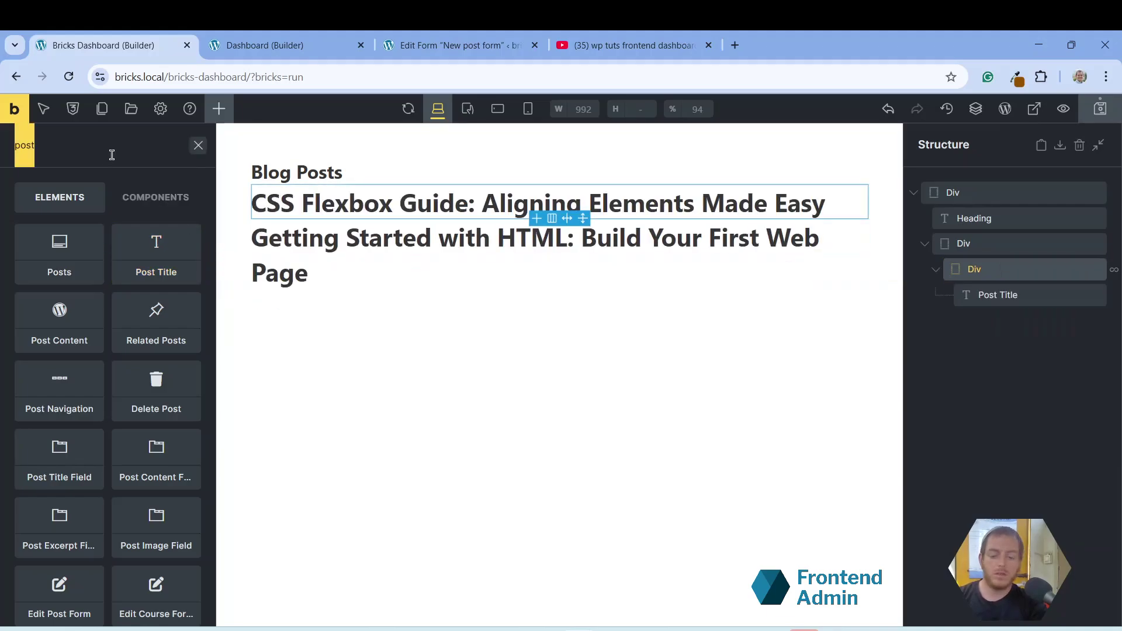
- Add an Image element above the Post Title in the query loop Div
text(post i)
key(BackSpace)
key(BackSpace)
key(BackSpace)
key(BackSpace)
key(BackSpace)
key(BackSpace)
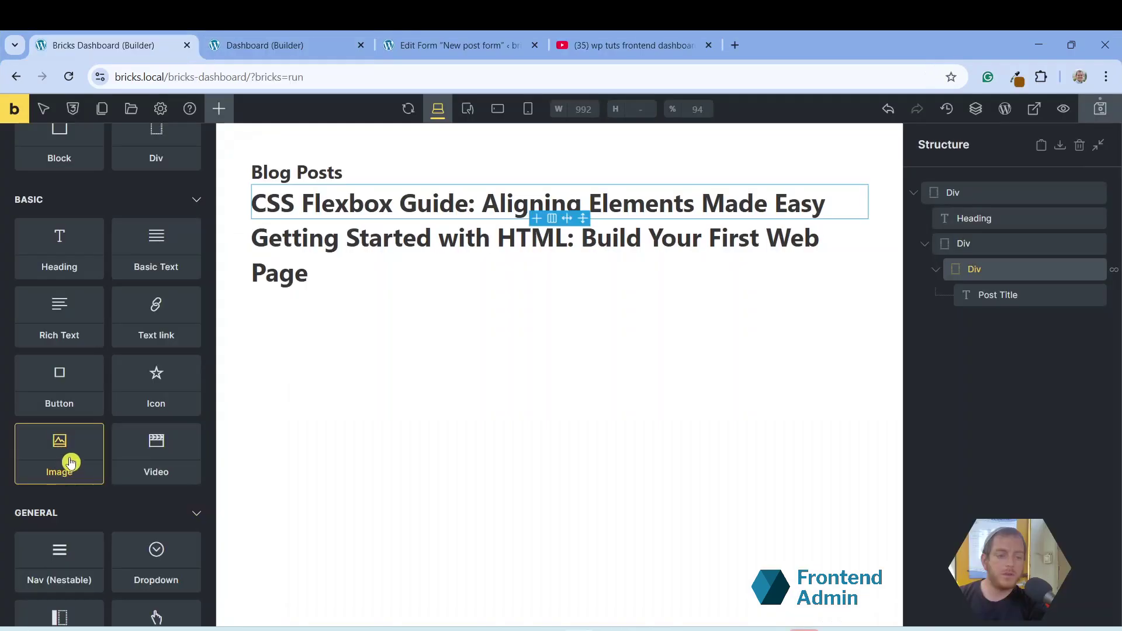
drag(69, 459, 990, 293)
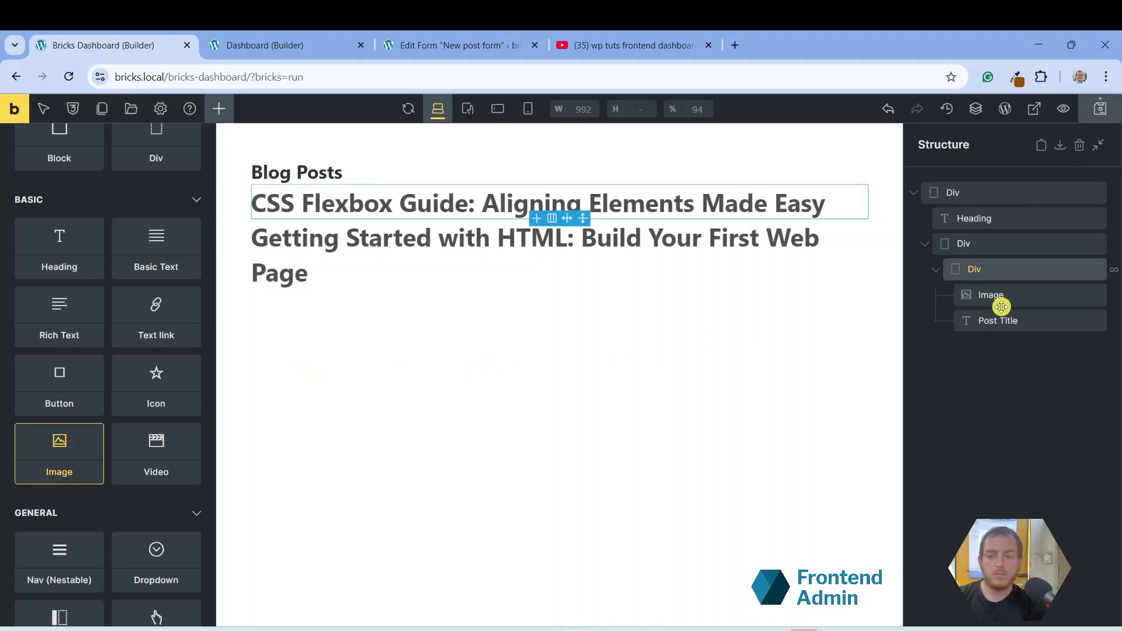
- Find the Excerpt element and place it below the Post Title in the query loop Div
scroll(123, 152, up, 4)
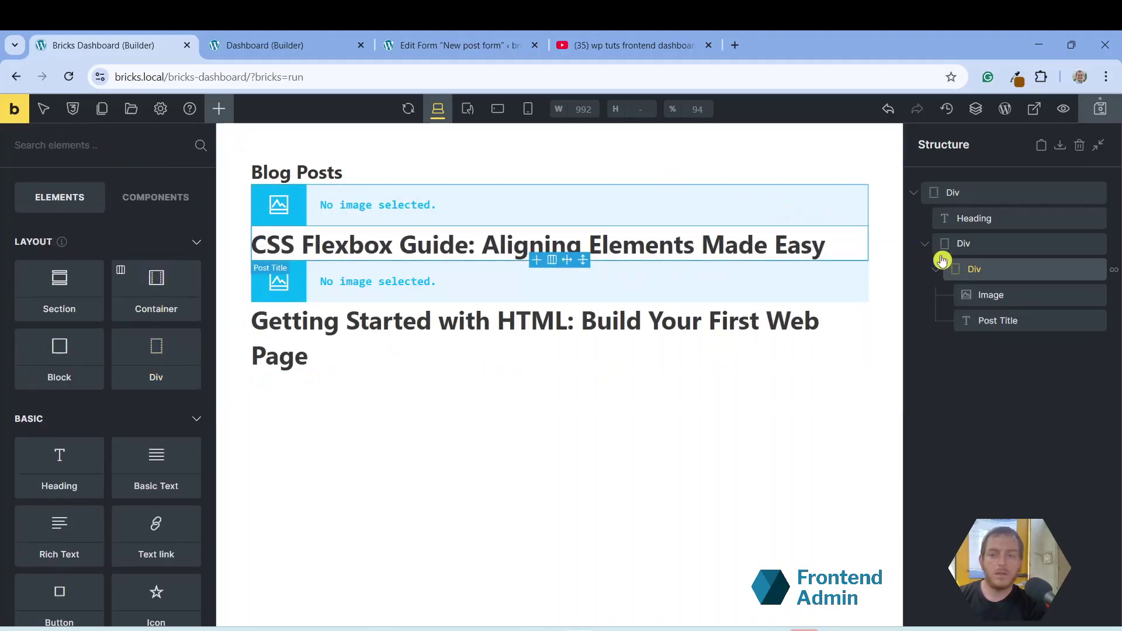
click(100, 146)
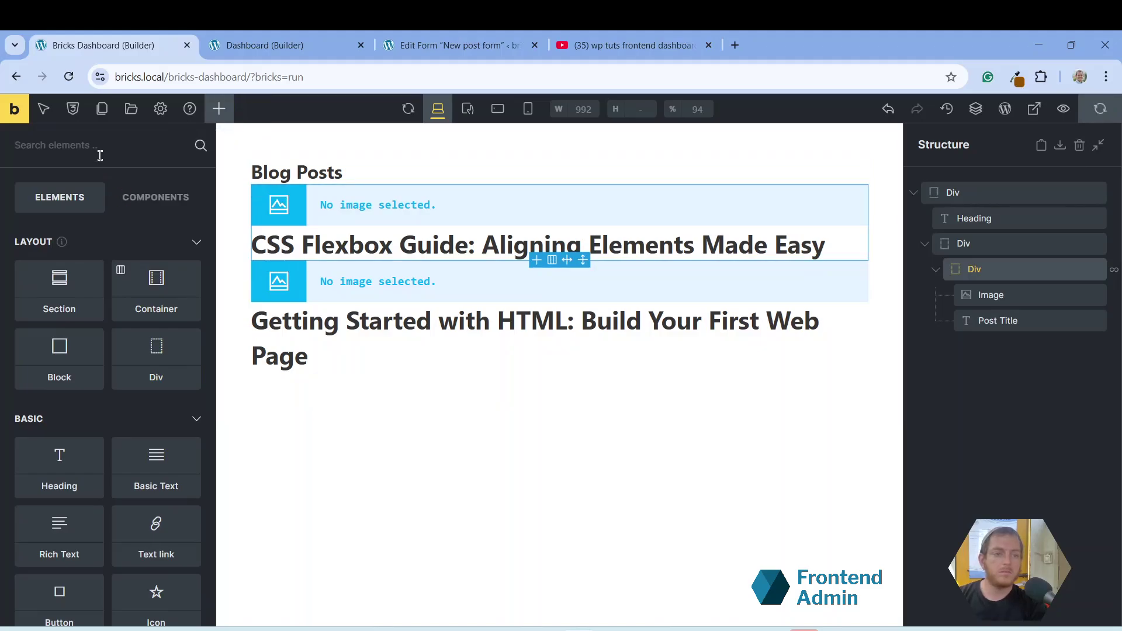
text(excerpt)
drag(290, 241, 1011, 334)
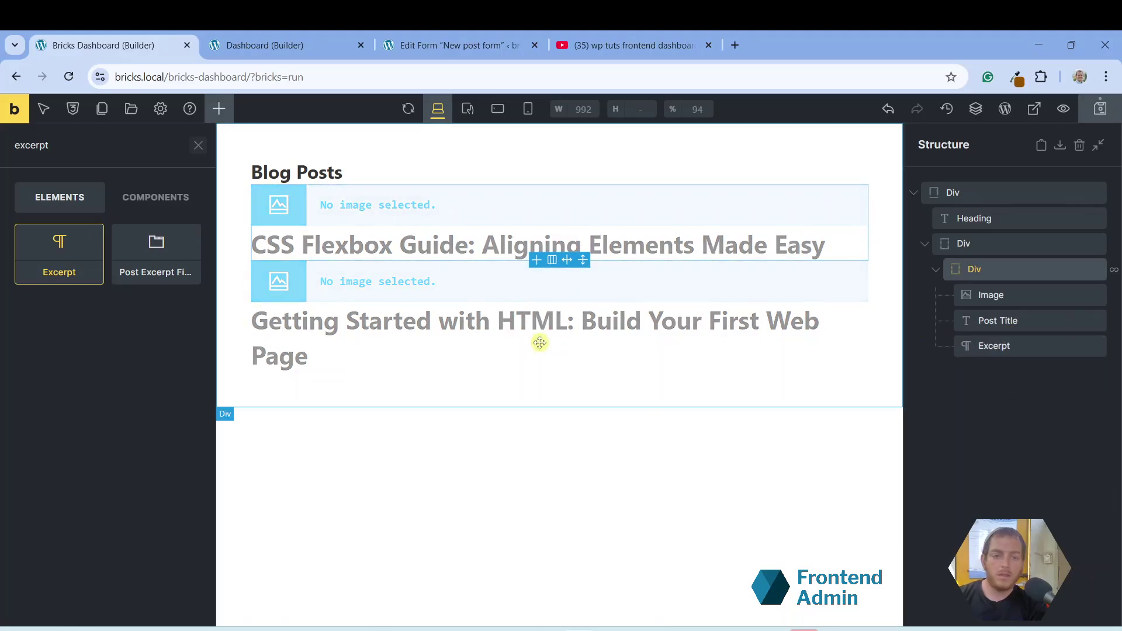
- Find the Button element and place it below the Excerpt in the query loop Div
click(200, 150)
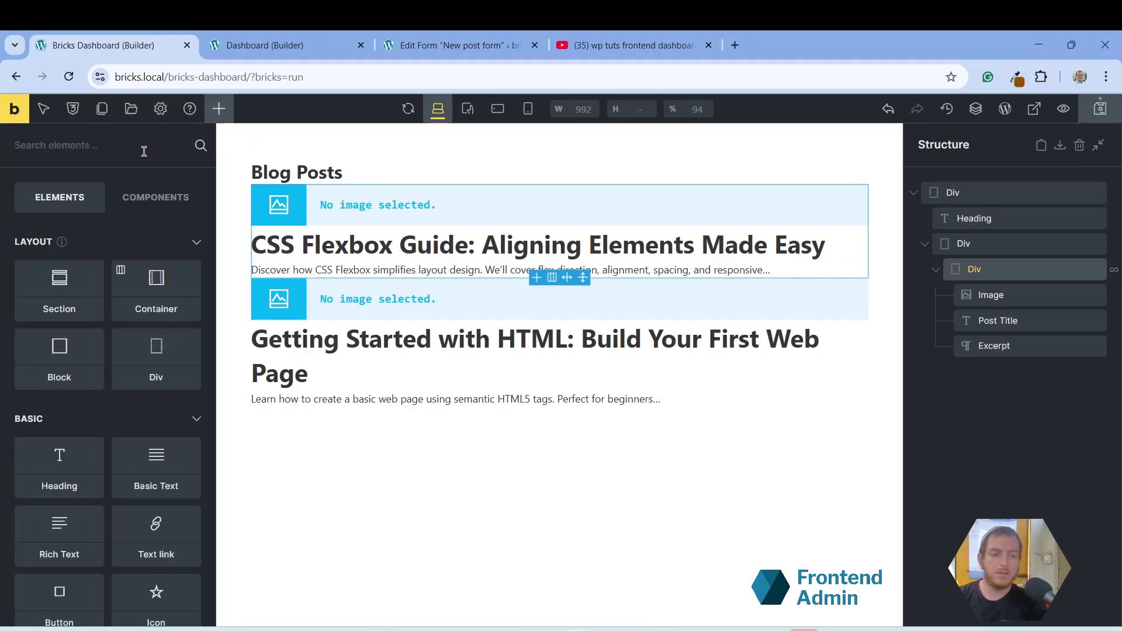
click(144, 152)
text(bu)
drag(93, 227, 1021, 346)
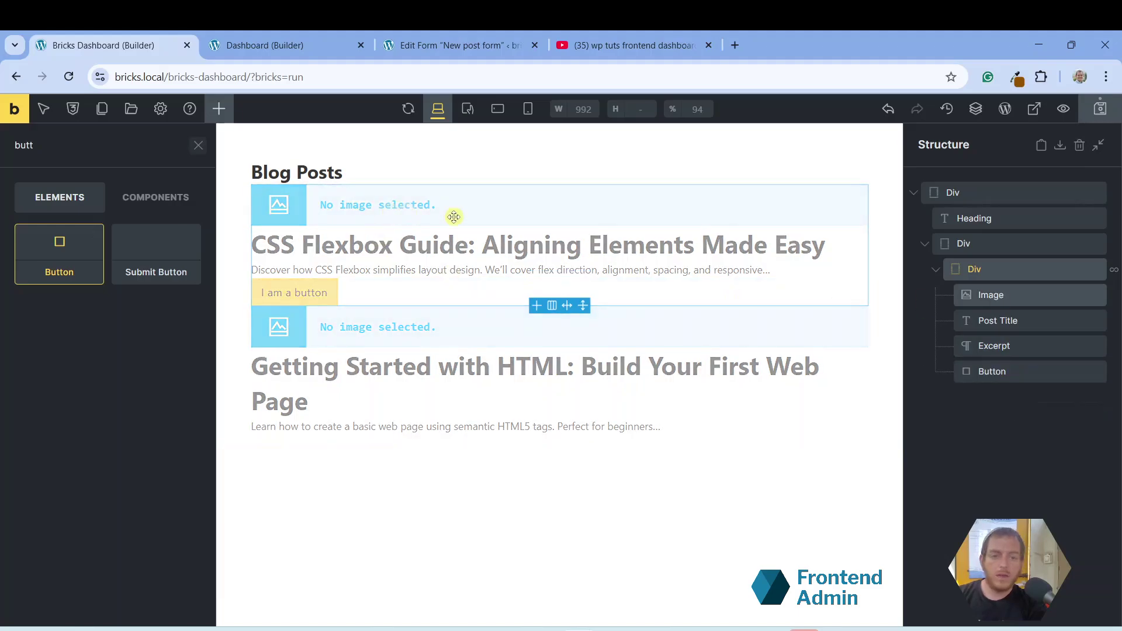
- Set the Image element's source to the dynamic Featured image of each post
click(404, 211)
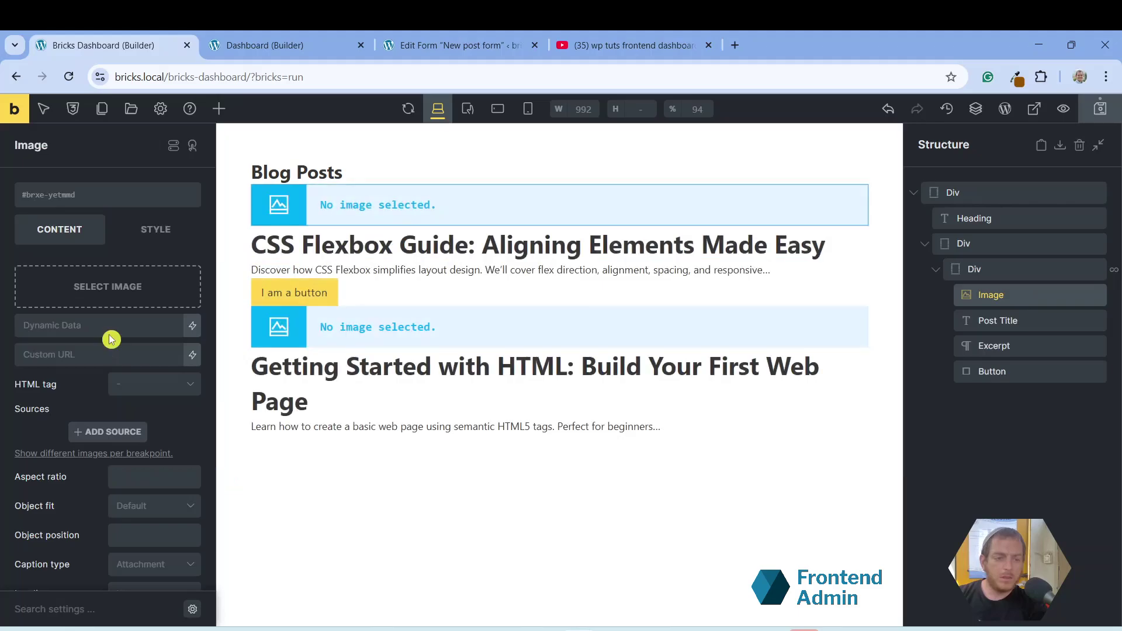
click(192, 326)
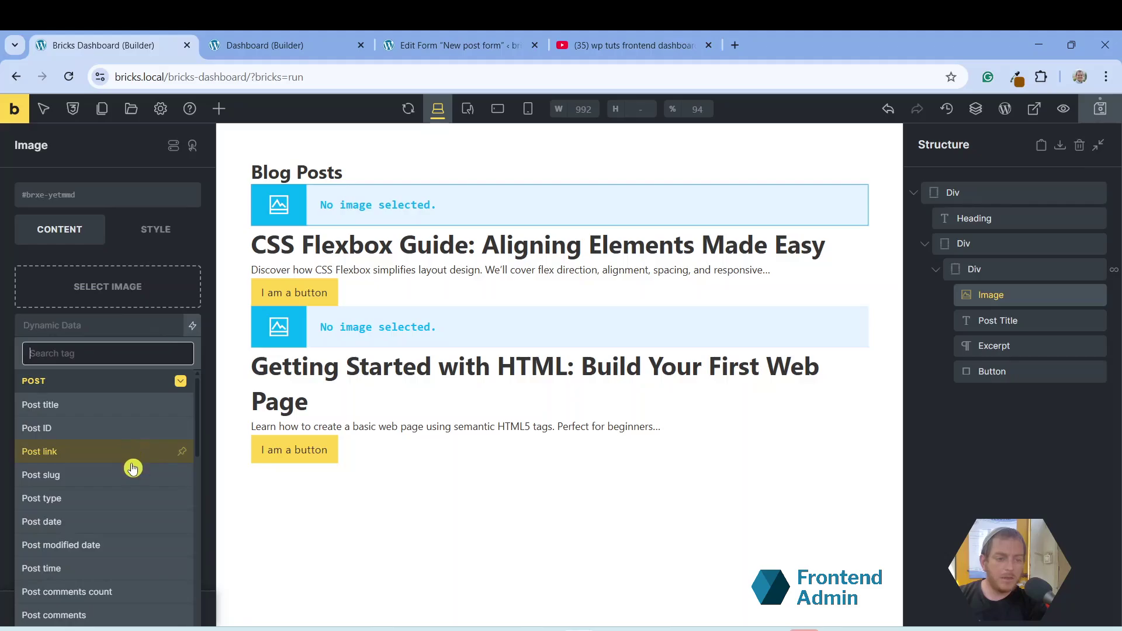
scroll(132, 473, down, 1)
scroll(136, 543, down, 4)
scroll(134, 544, up, 3)
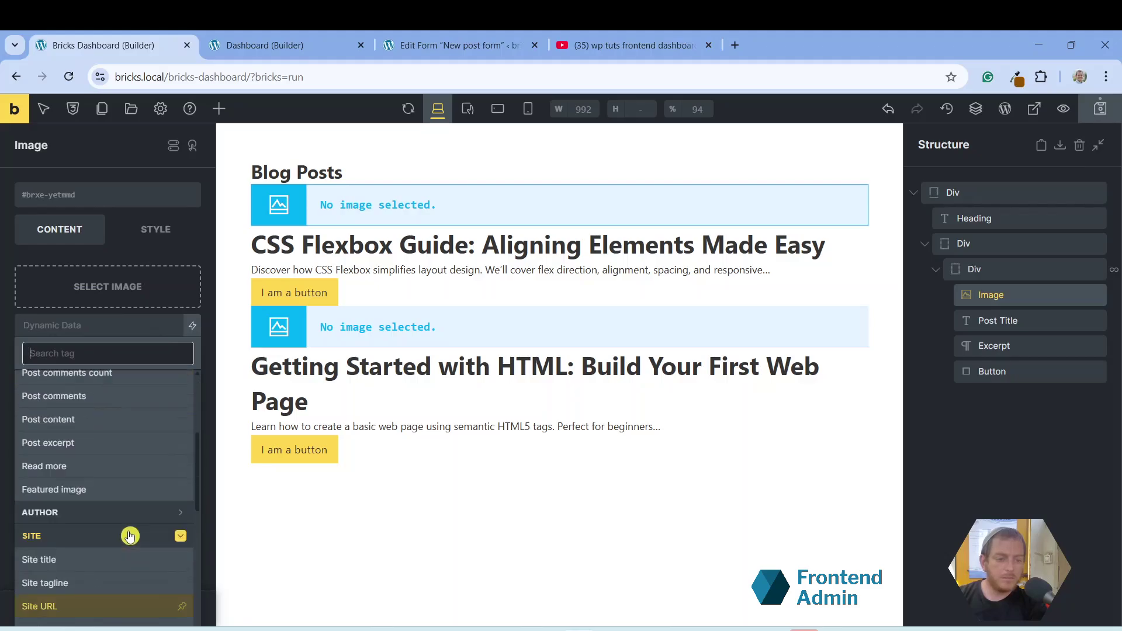
click(128, 489)
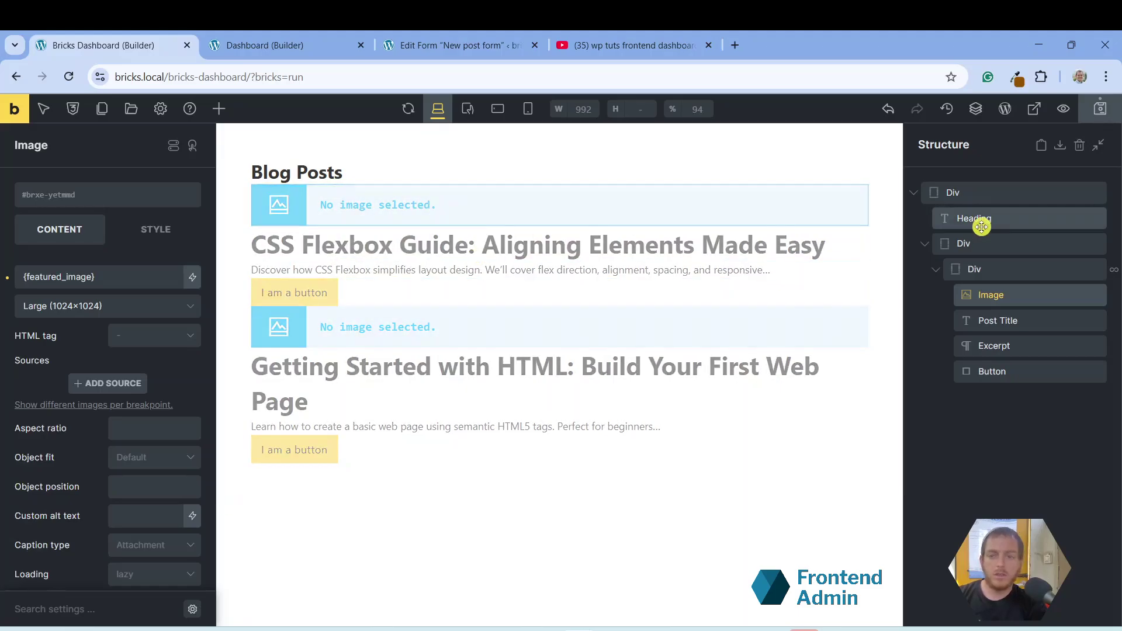
- Set the display of the Div that wraps the query loop to flex
click(978, 245)
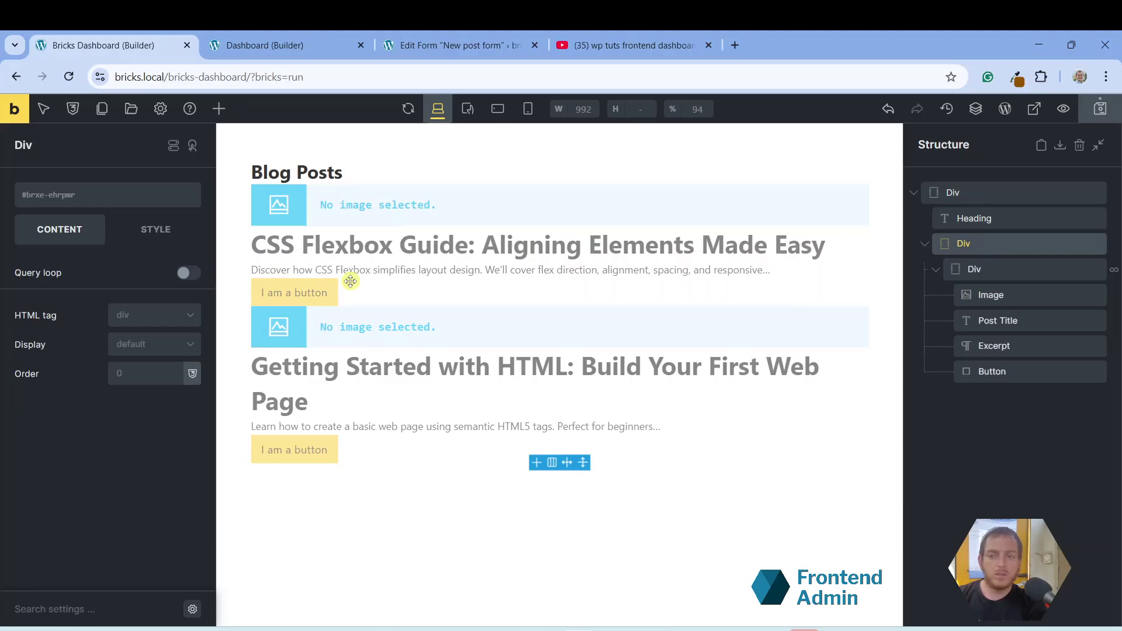
click(139, 351)
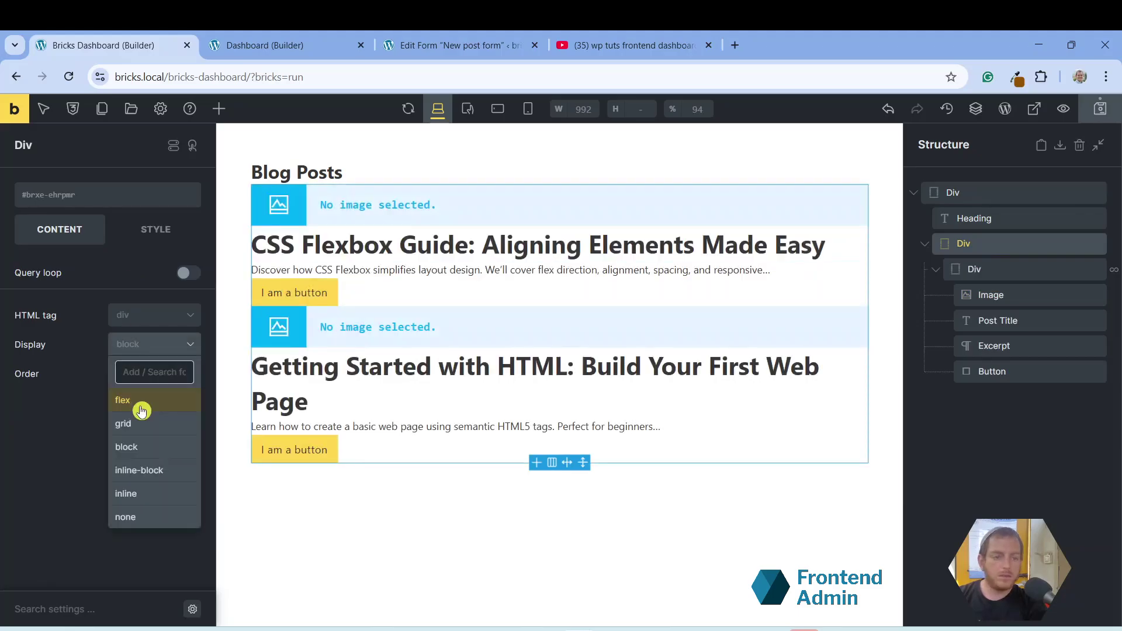
click(974, 269)
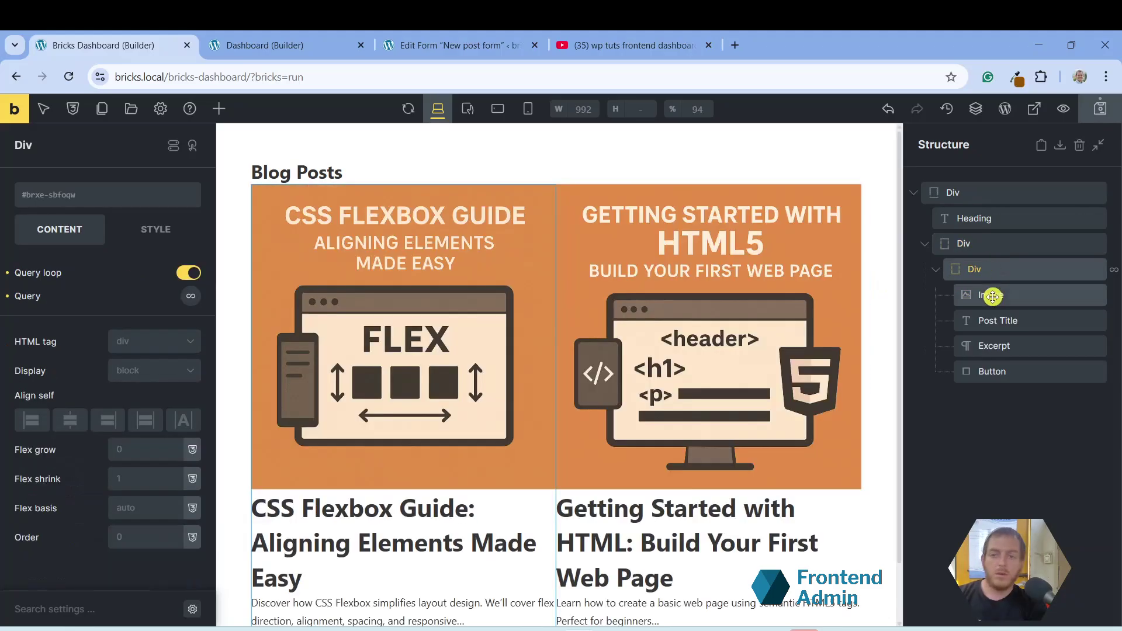
- Set the image size of the looped featured image to Thumbnail (150×150)
click(994, 294)
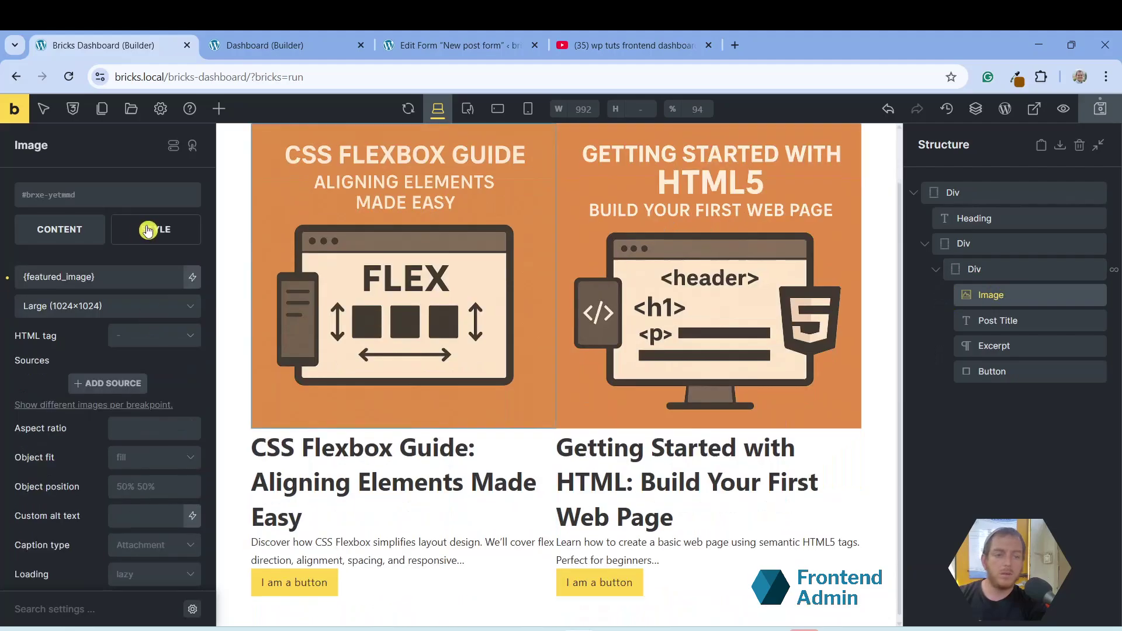
click(147, 231)
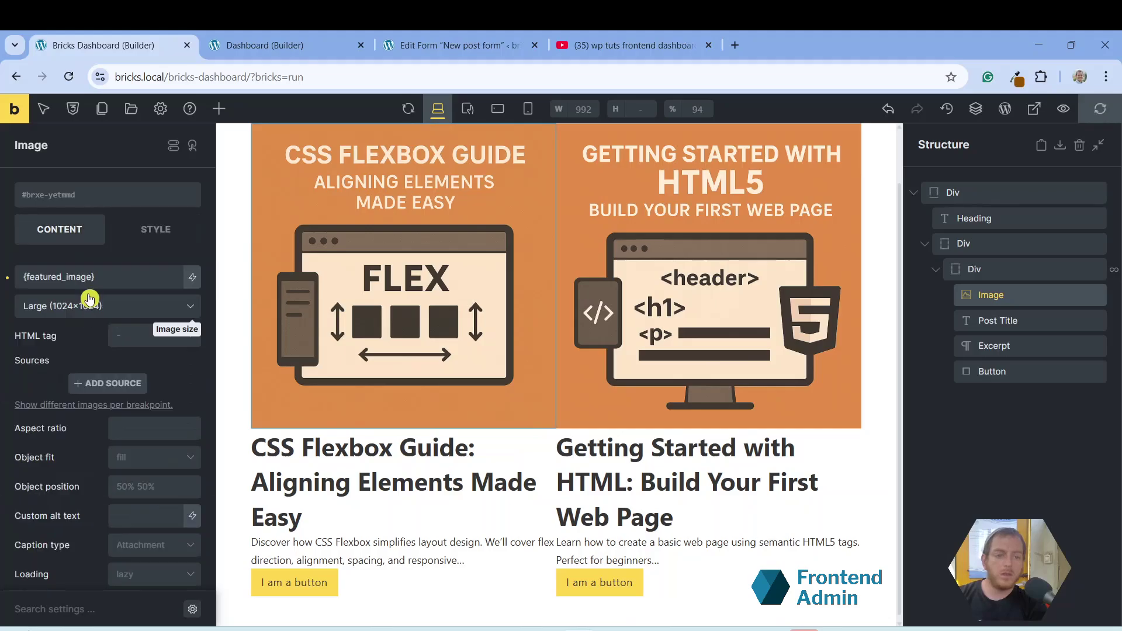
click(93, 308)
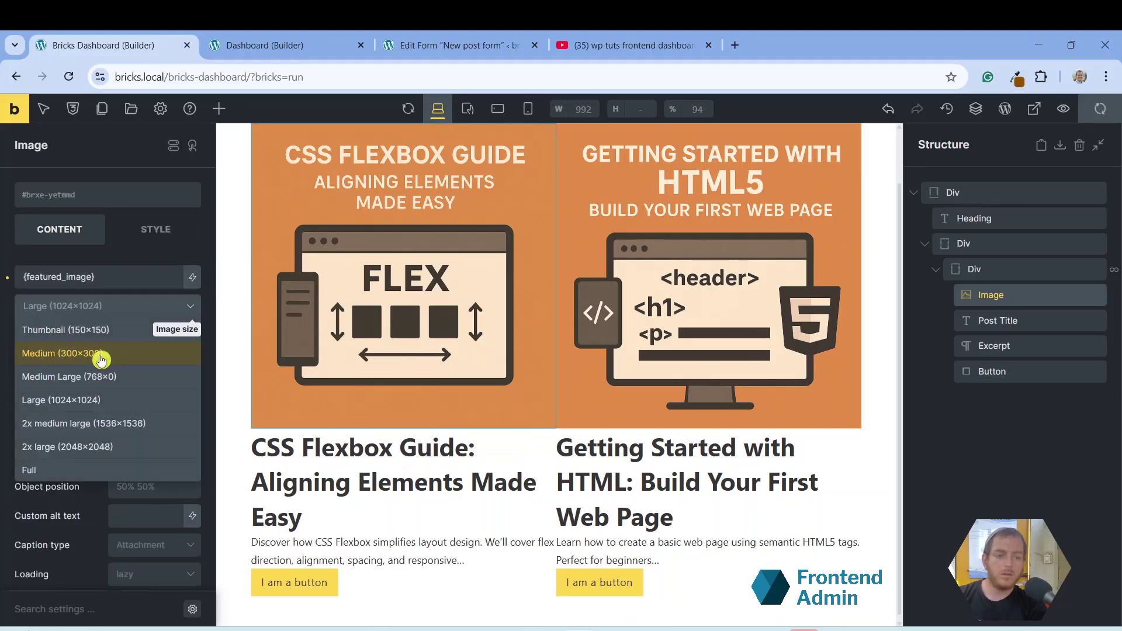
click(101, 354)
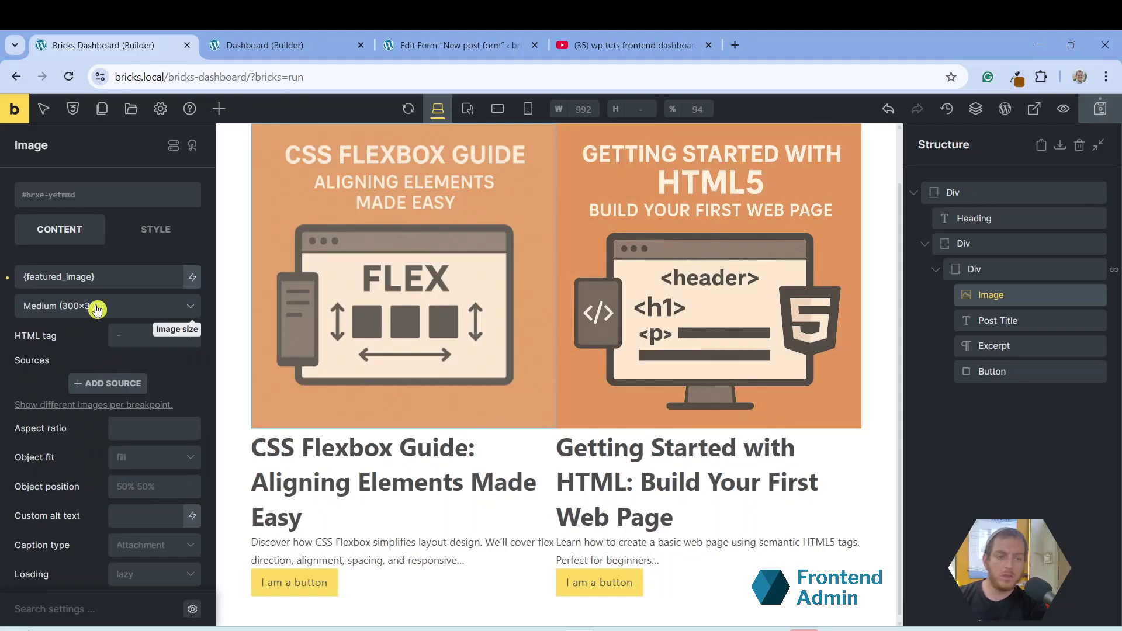
click(97, 309)
click(98, 329)
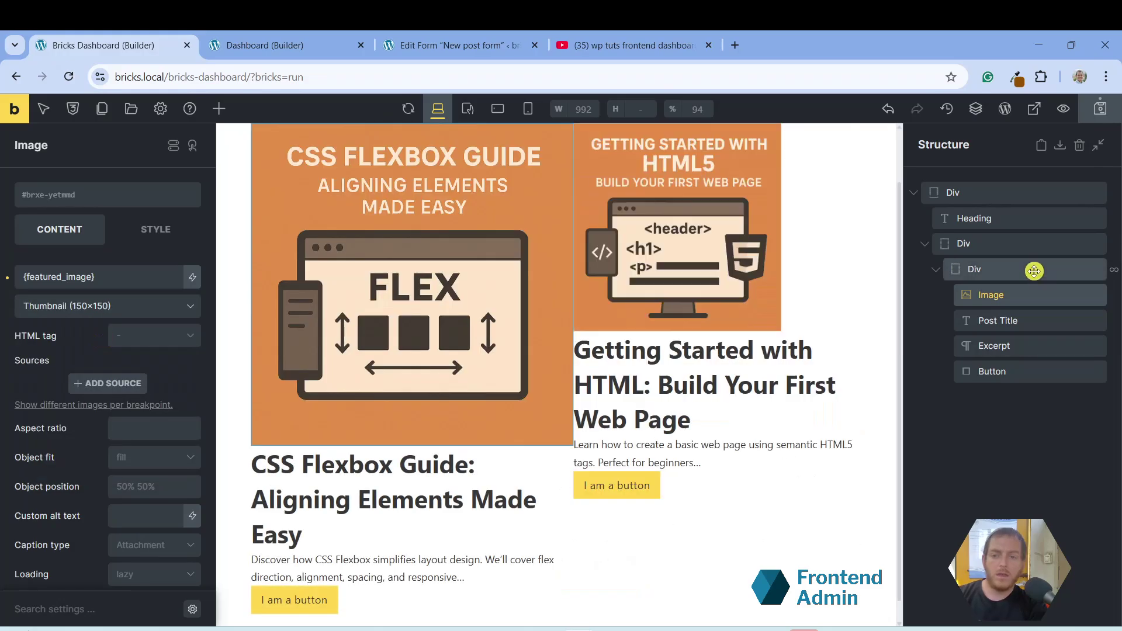
- Set the width of the query loop Div to 300
click(1035, 270)
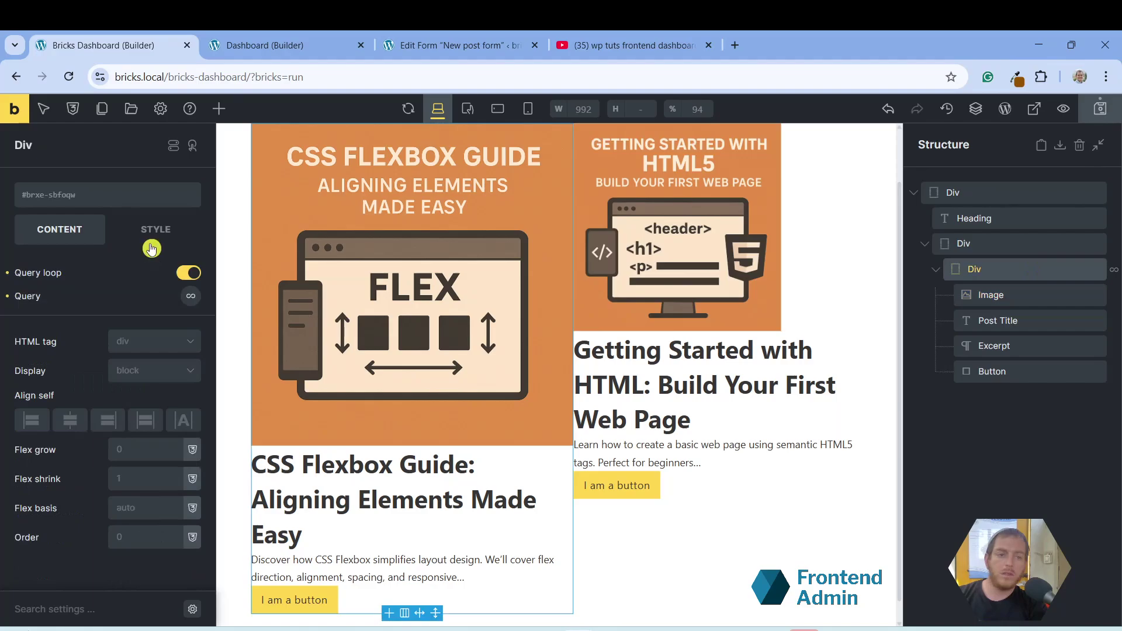
click(154, 234)
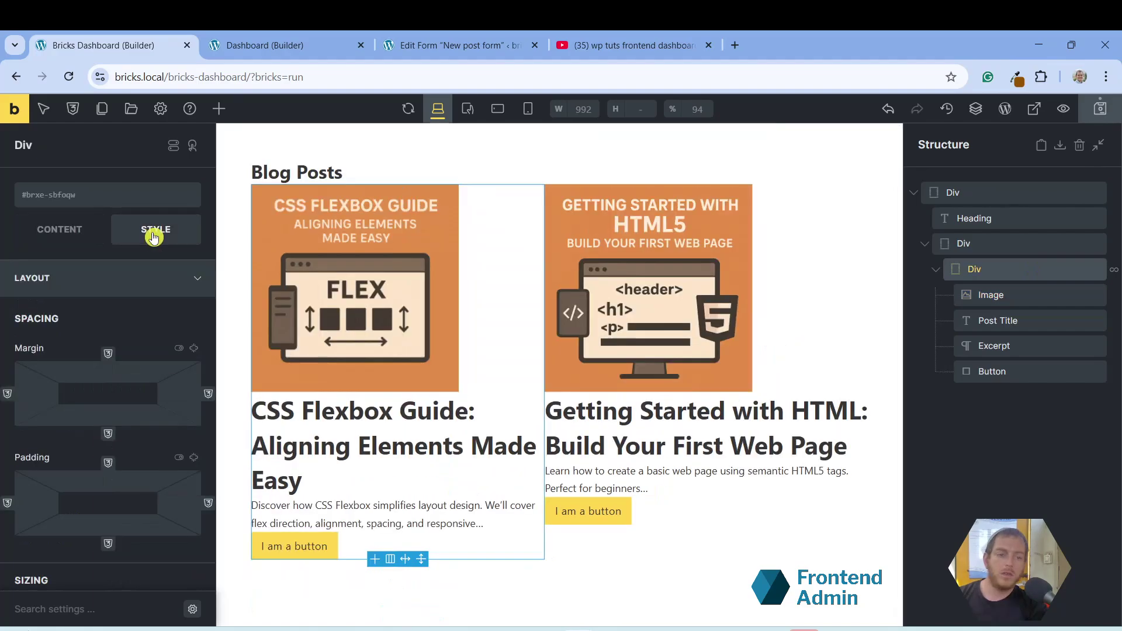
scroll(146, 409, down, 3)
click(137, 463)
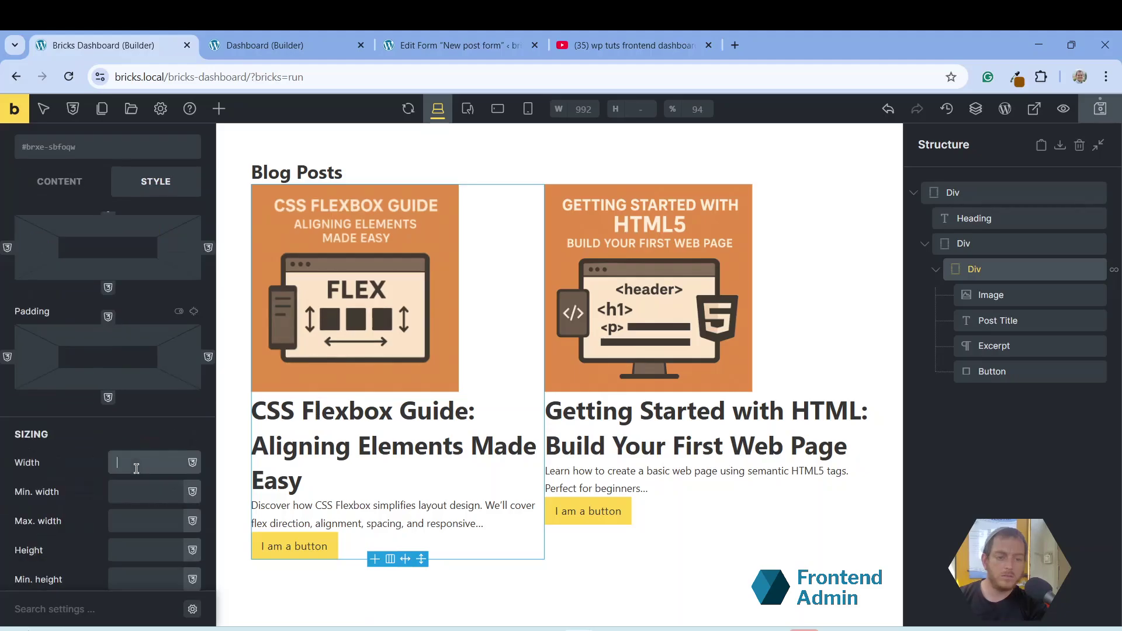
text(300)
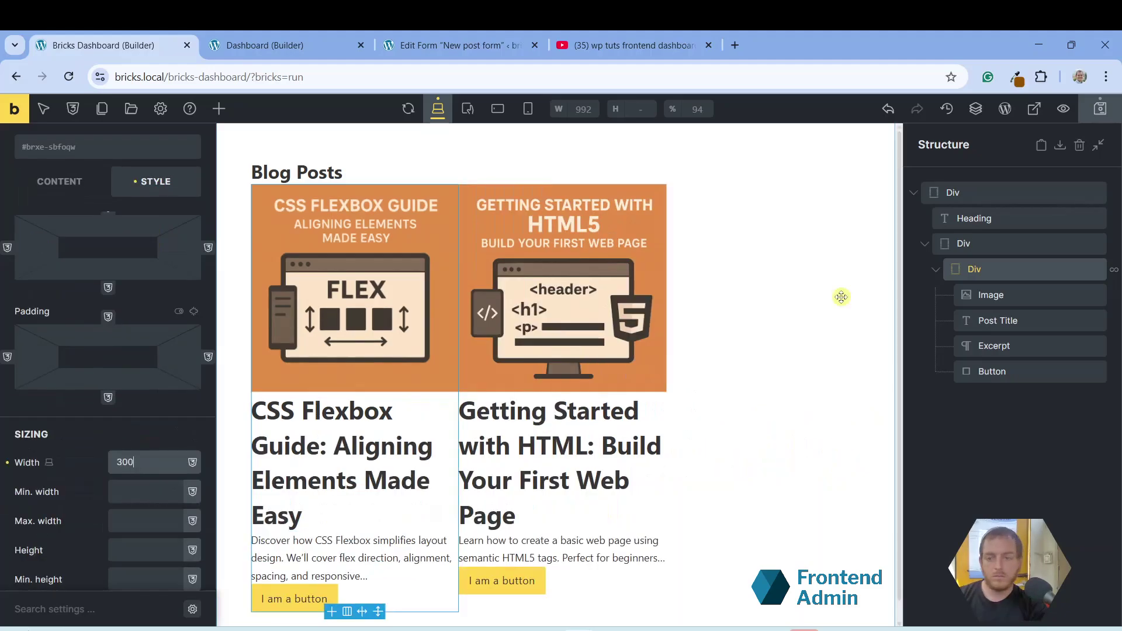
- Set the column gap and row gap of the Div that wraps the query loop to 40
click(997, 245)
scroll(106, 458, down, 3)
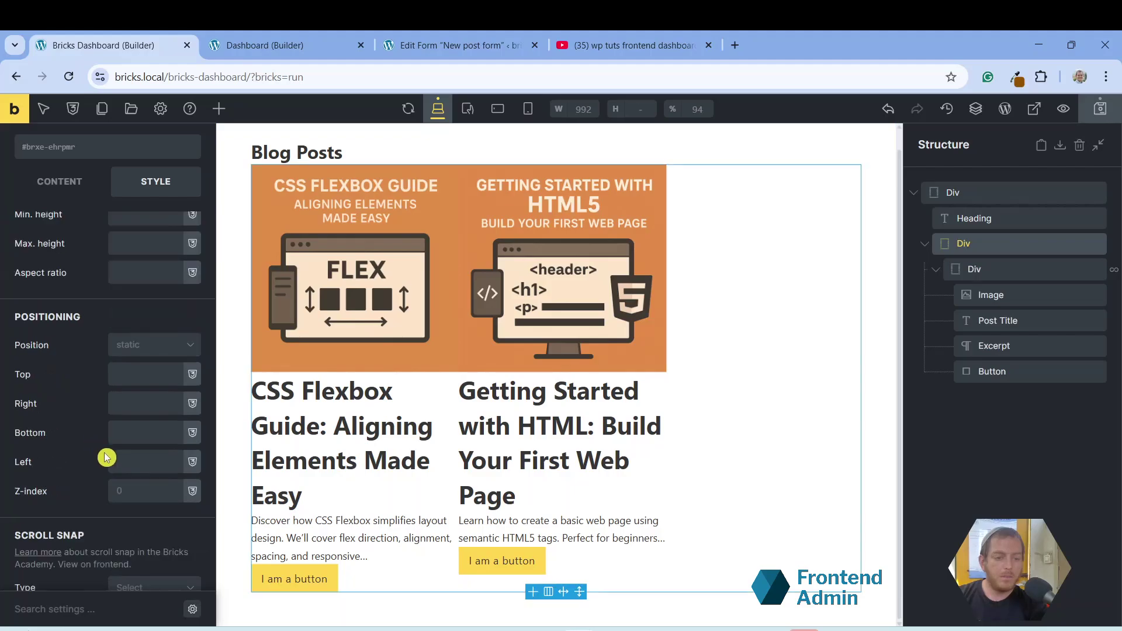
click(1027, 243)
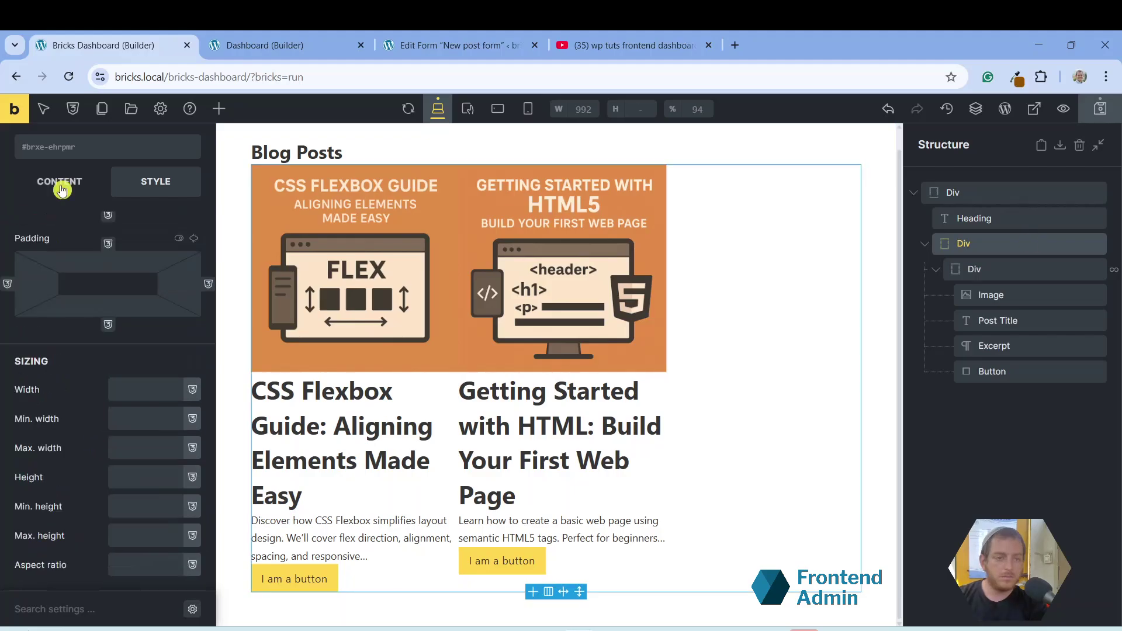
click(61, 190)
click(146, 418)
text(40)
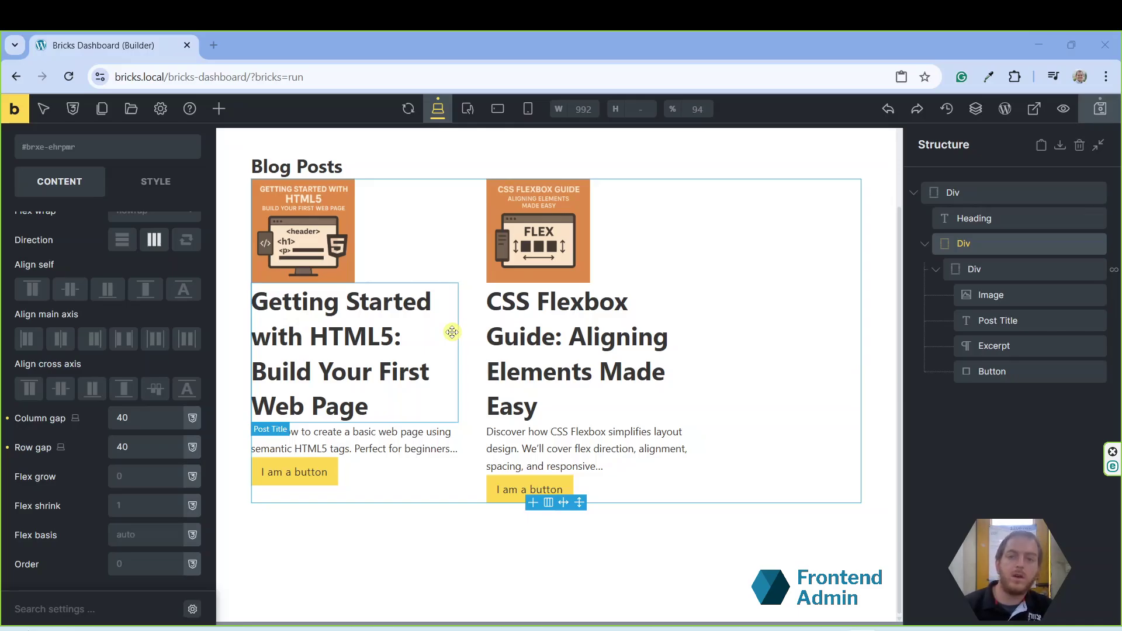
- Change the looped button's text to "Watch Video" and set its link type to Dynamic Data
drag(290, 482, 292, 475)
click(292, 474)
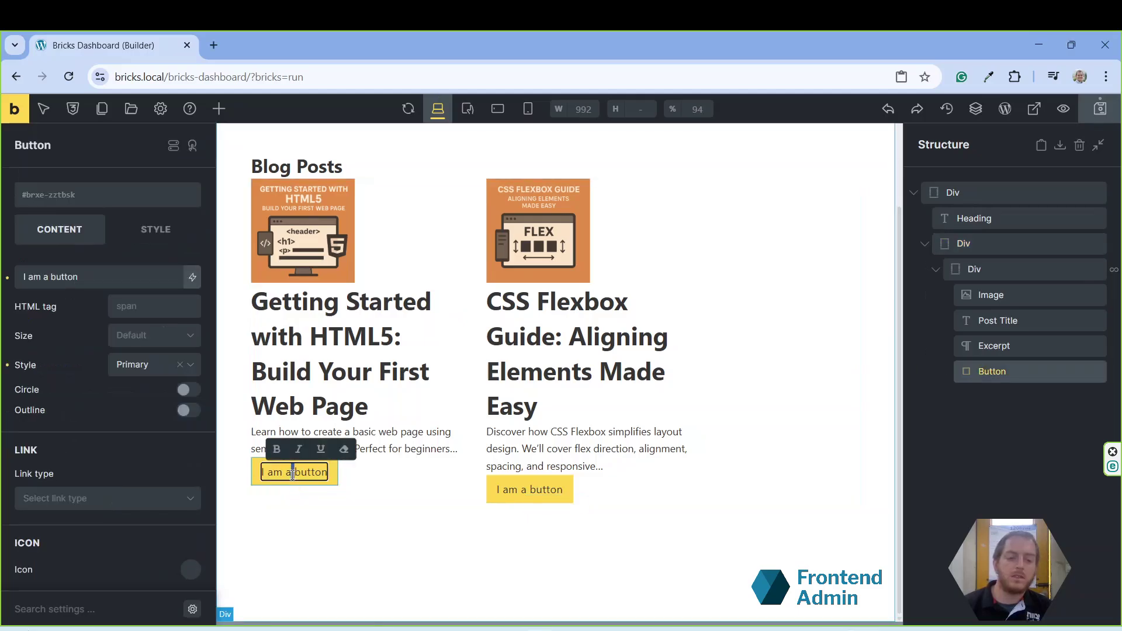
key(BackSpace)
key(BackSpace)
key(BackSpace)
key(BackSpace)
key(BackSpace)
key(BackSpace)
key(BackSpace)
key(Delete)
key(Delete)
key(Delete)
key(Delete)
key(Delete)
key(Delete)
text(Watch Video)
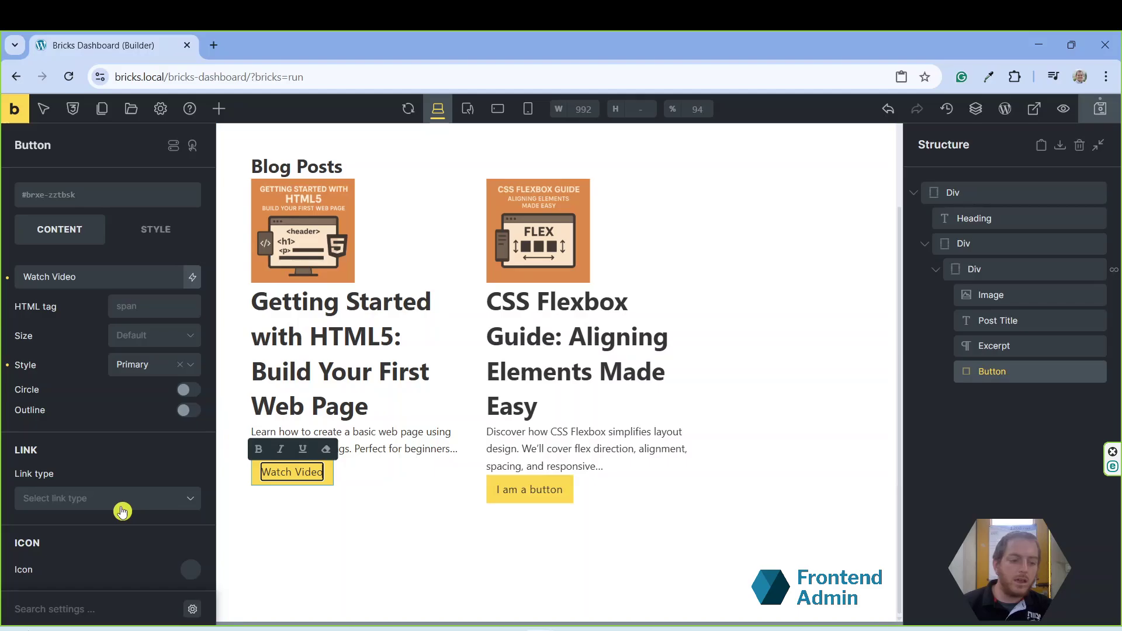
click(73, 503)
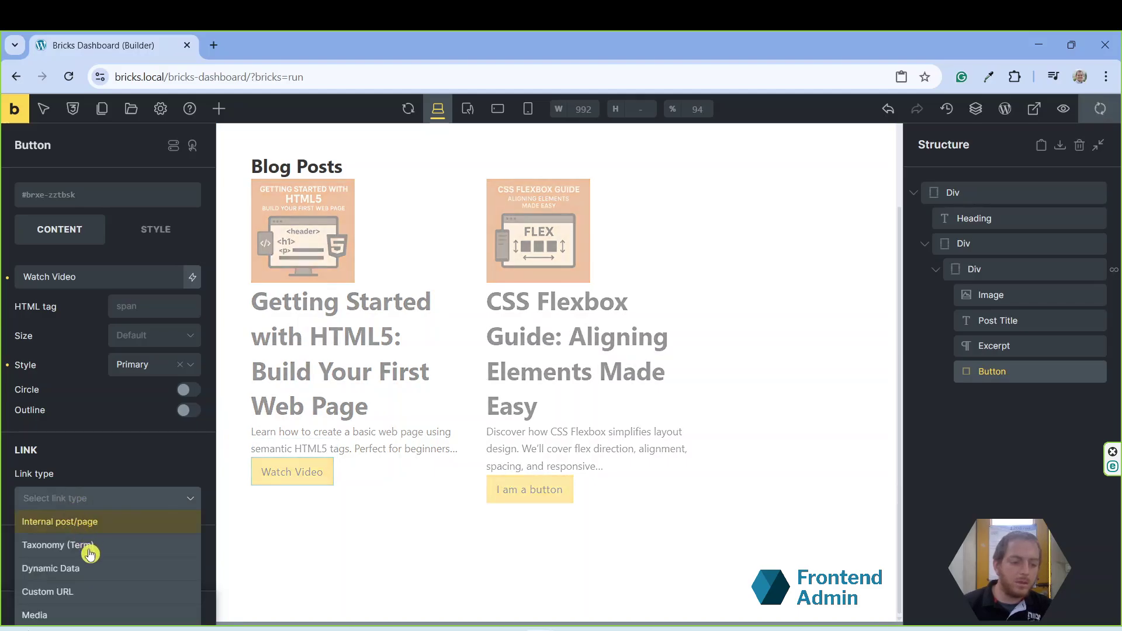
click(92, 568)
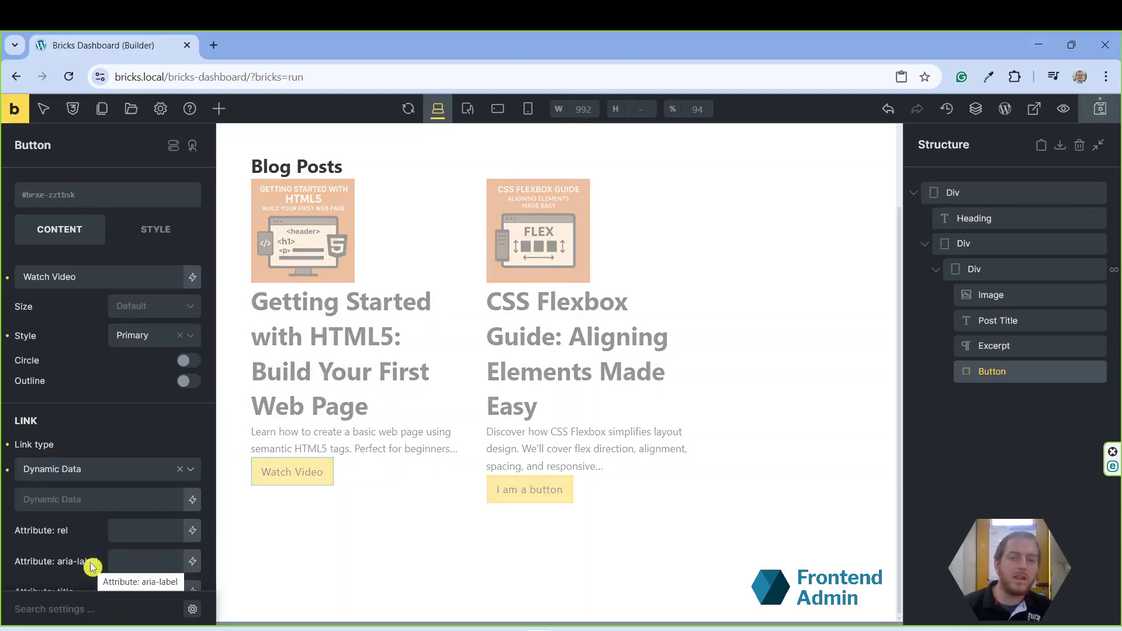
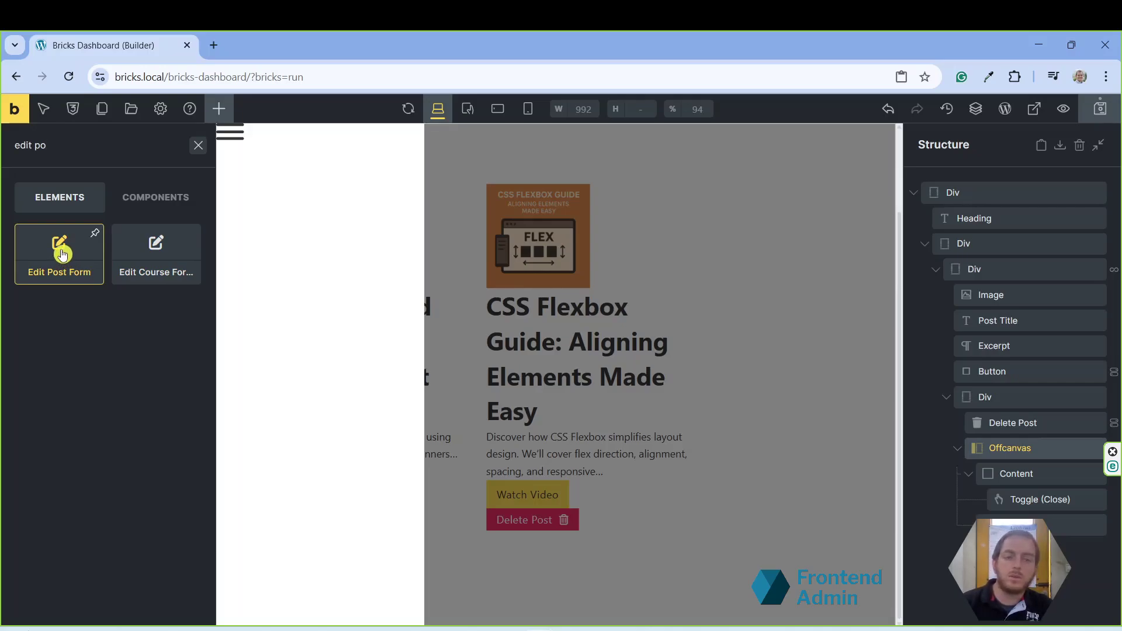
- Place the Edit Post Form element inside the Offcanvas Content block and set that block's padding to 30 on all four sides
drag(54, 262, 1016, 490)
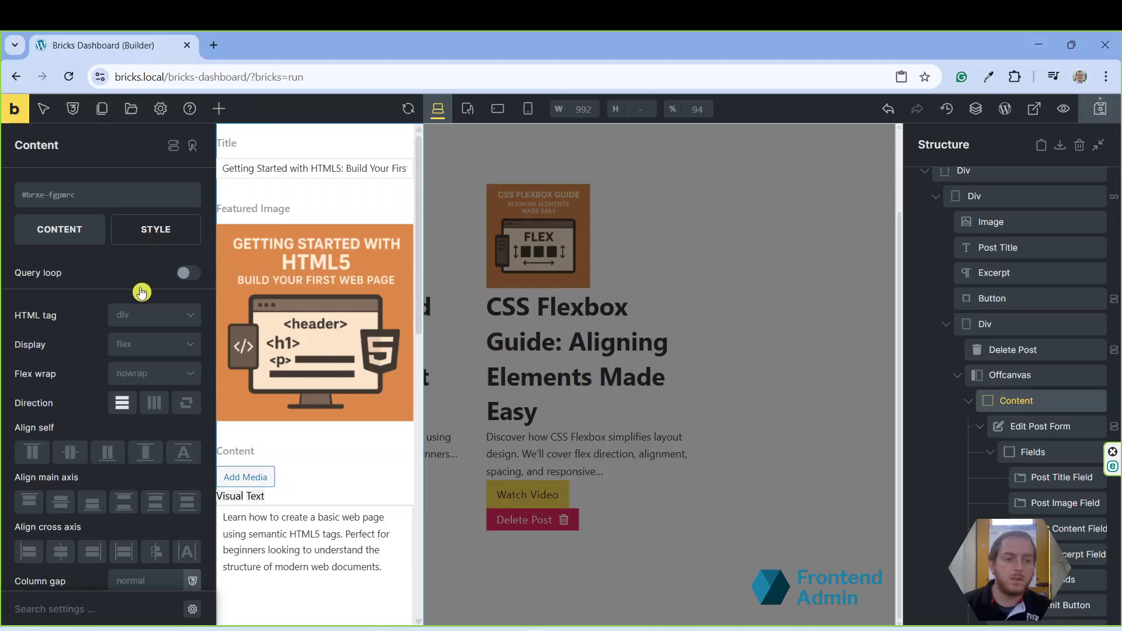
click(155, 229)
click(159, 289)
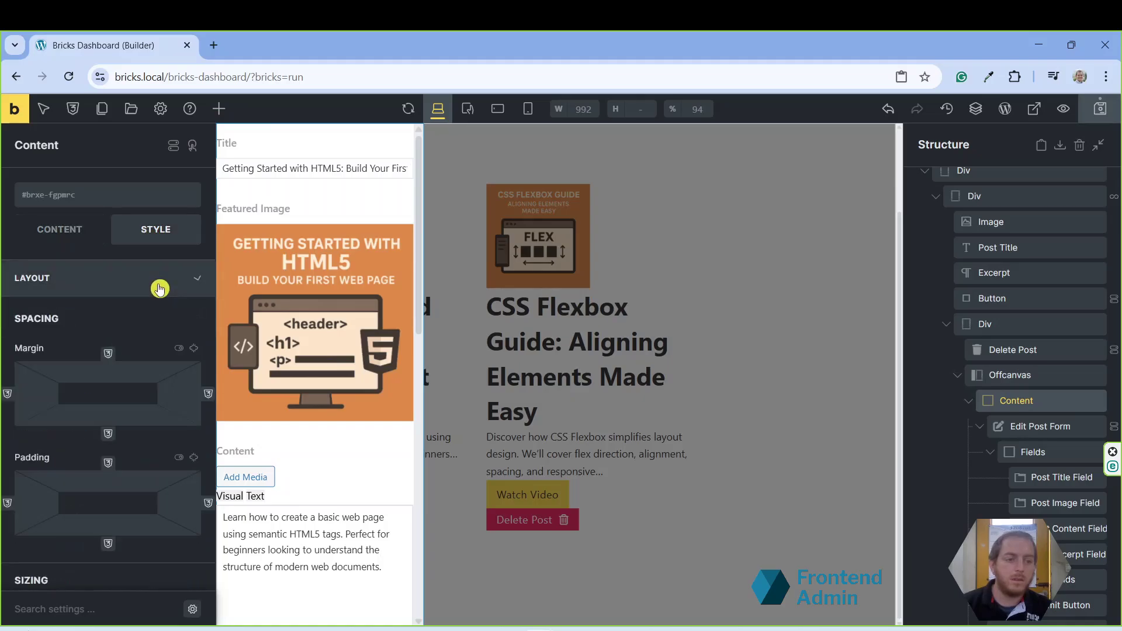
click(194, 458)
click(195, 458)
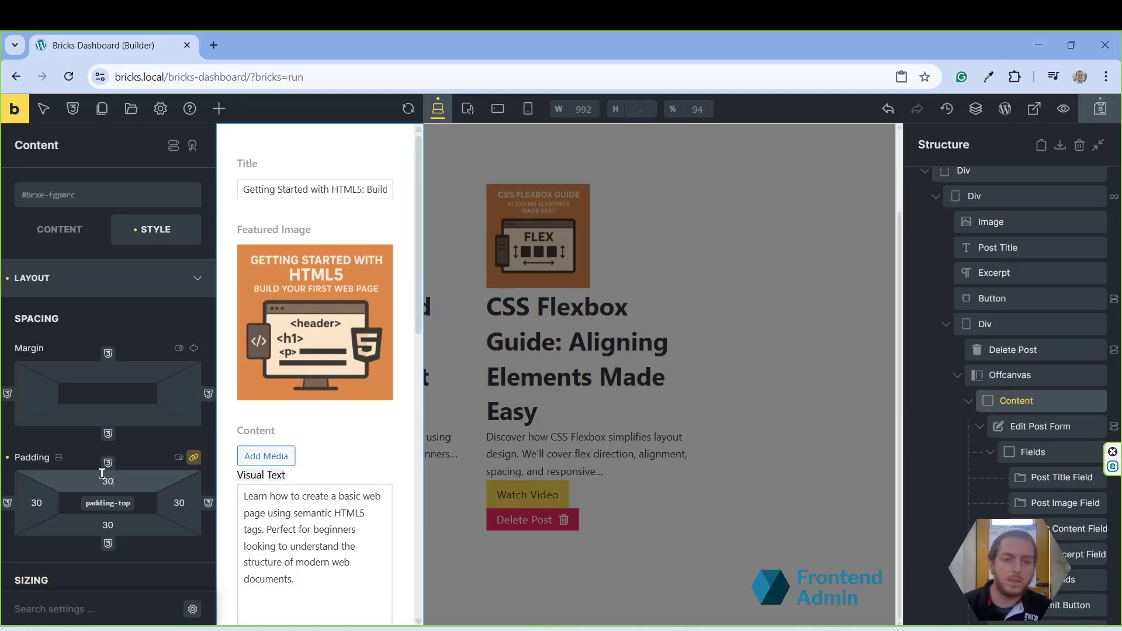
- Set the width of the Offcanvas Content block to 450
scroll(133, 318, down, 5)
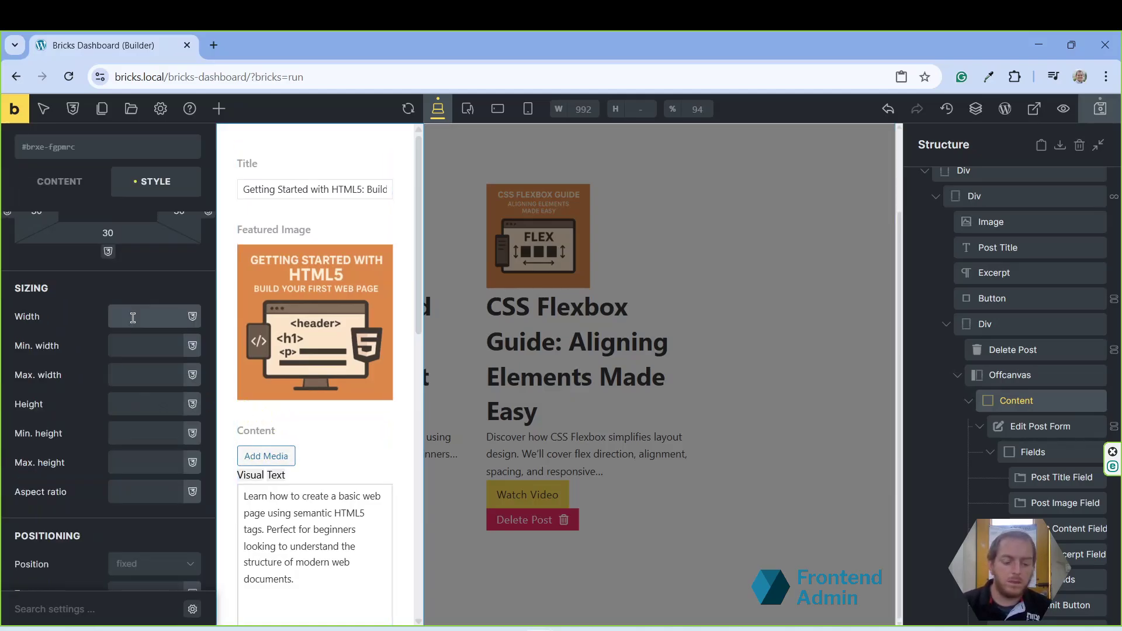
click(133, 318)
text(00)
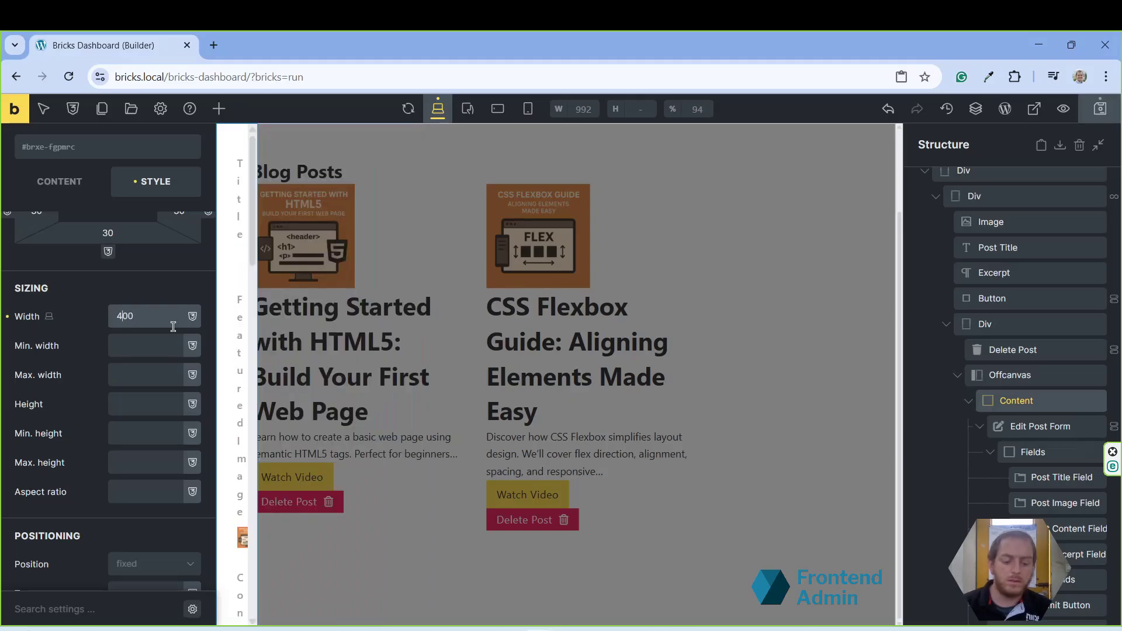
key(Delete)
text(5)
- Set the width of the Edit Post Form inside the Offcanvas to 100%
click(1040, 424)
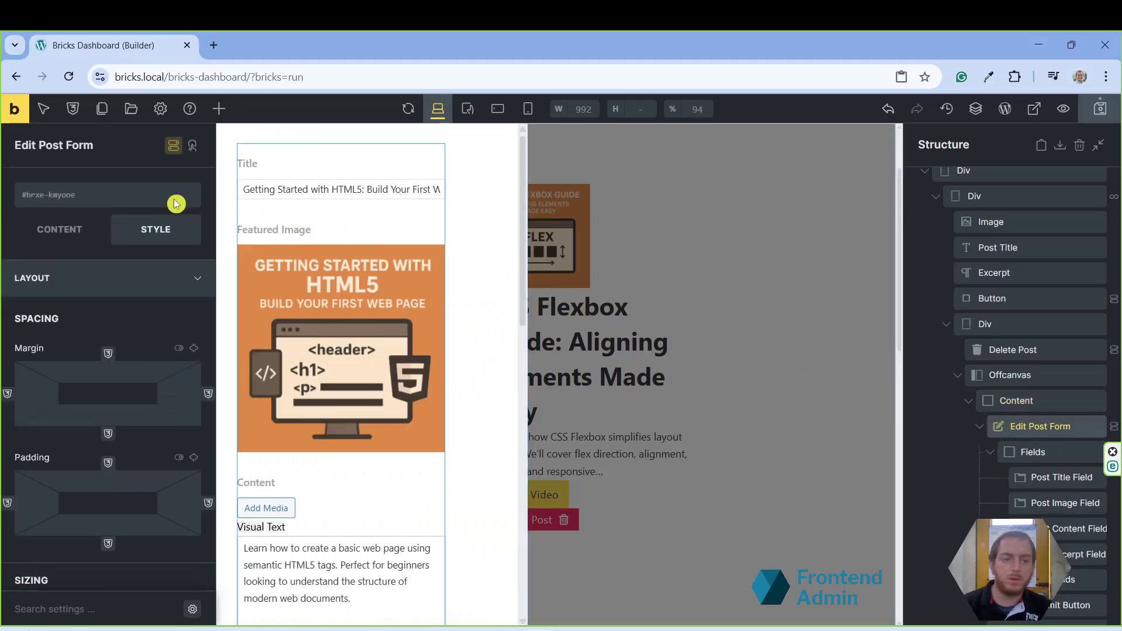
scroll(141, 369, down, 10)
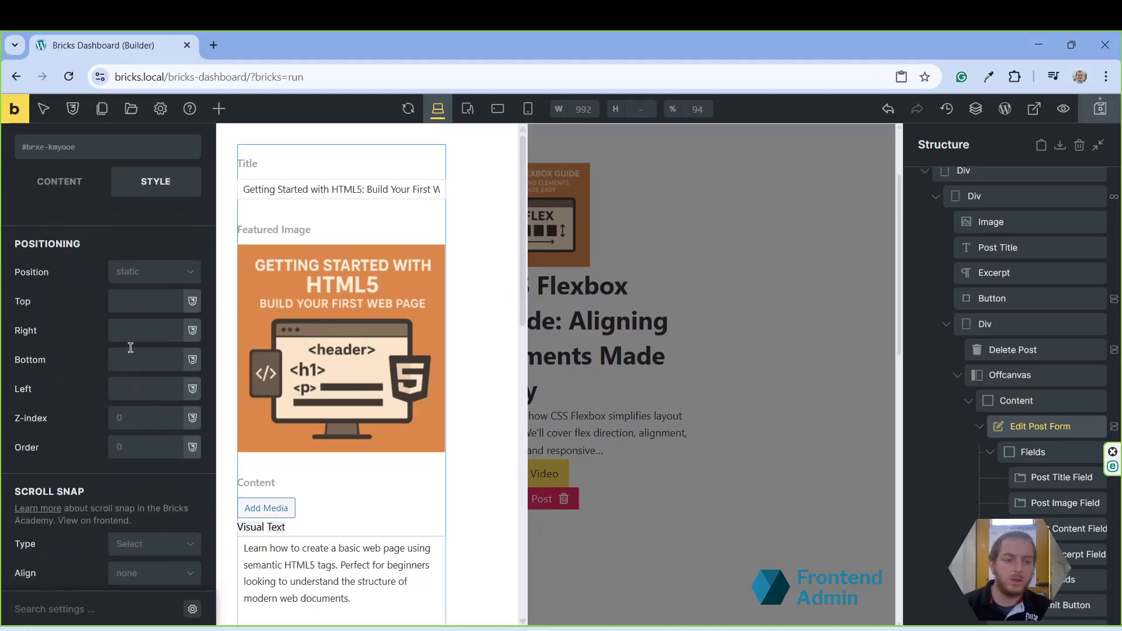
scroll(125, 345, up, 4)
scroll(135, 229, up, 1)
click(129, 243)
text(100%)
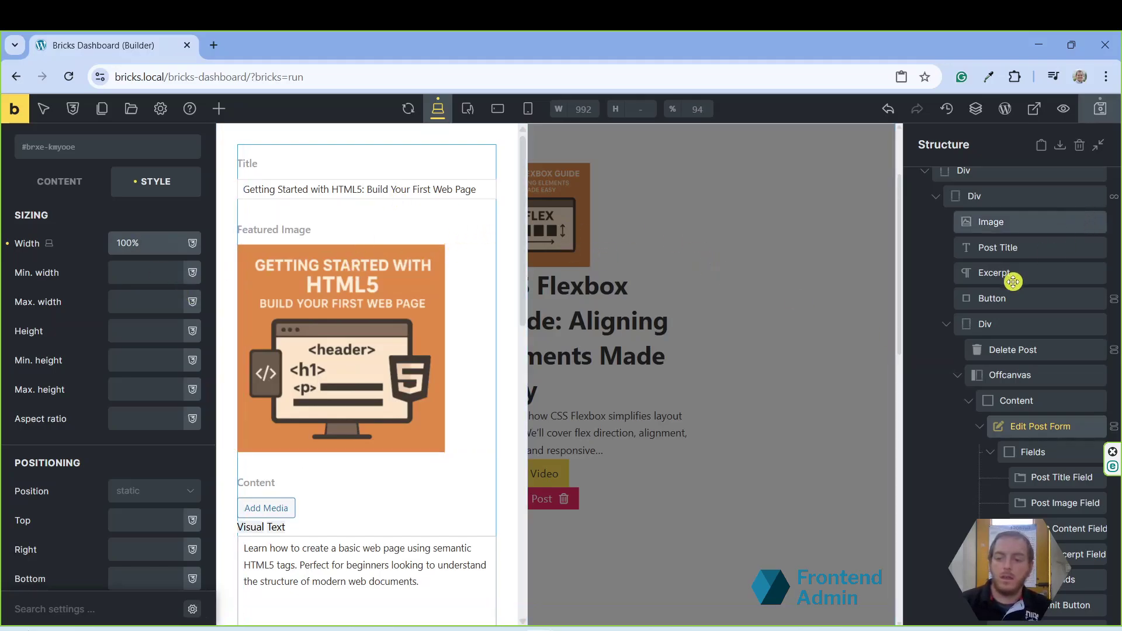
- Examine the edit form's fields in the Offcanvas from the title down to the submit button and close toggle
scroll(174, 381, down, 2)
scroll(263, 388, down, 5)
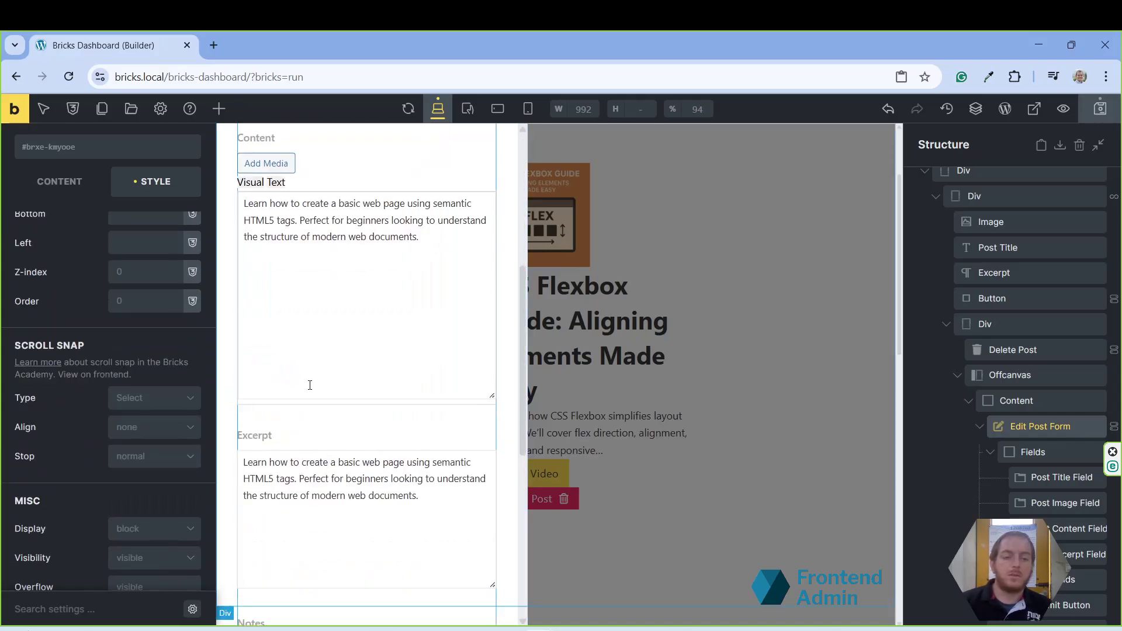
scroll(309, 363, up, 5)
scroll(343, 201, down, 8)
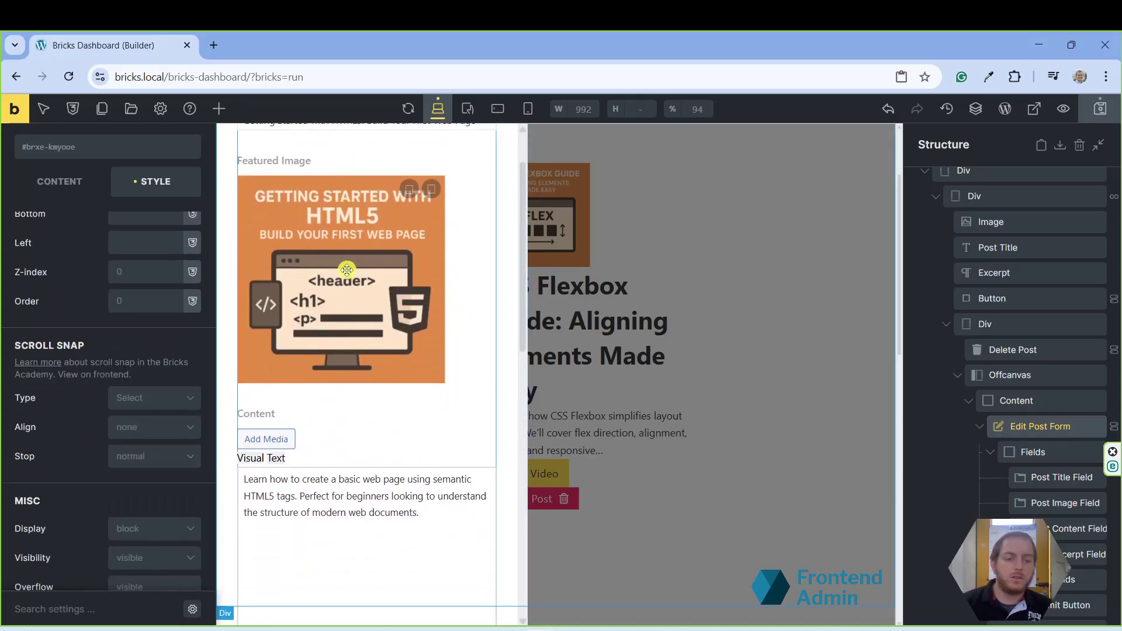
scroll(348, 353, down, 5)
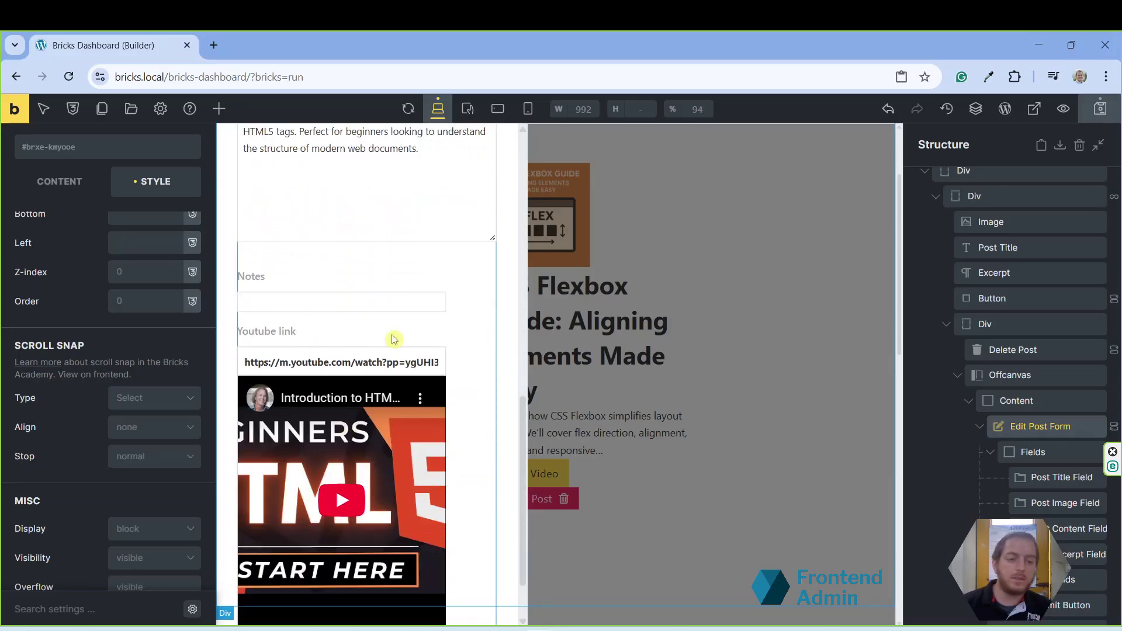
scroll(388, 361, down, 1)
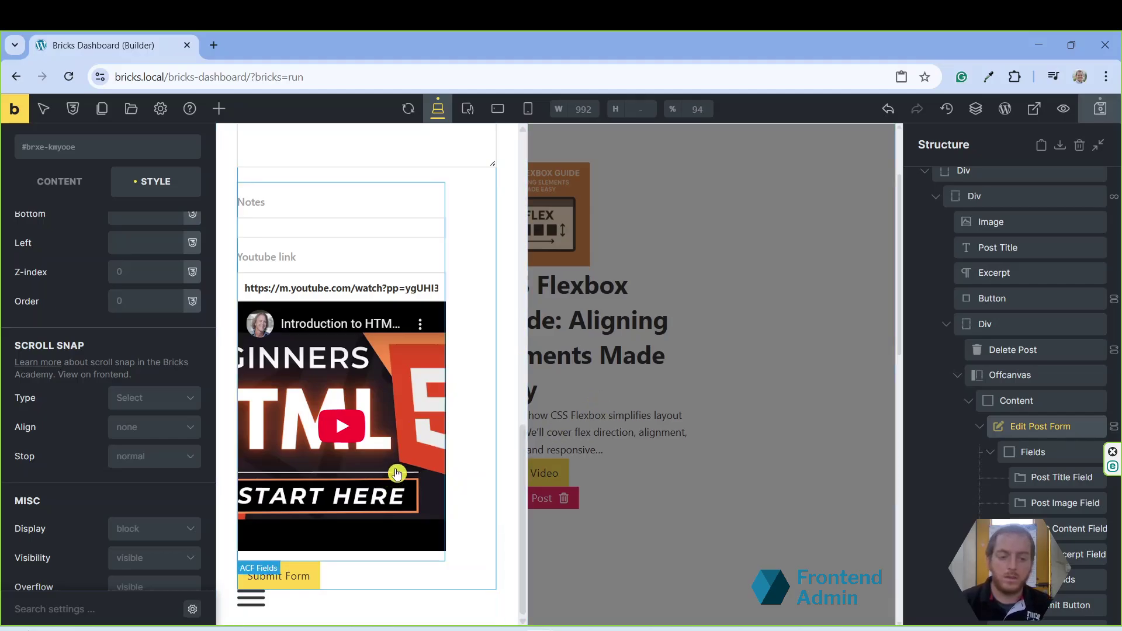
scroll(333, 526, down, 1)
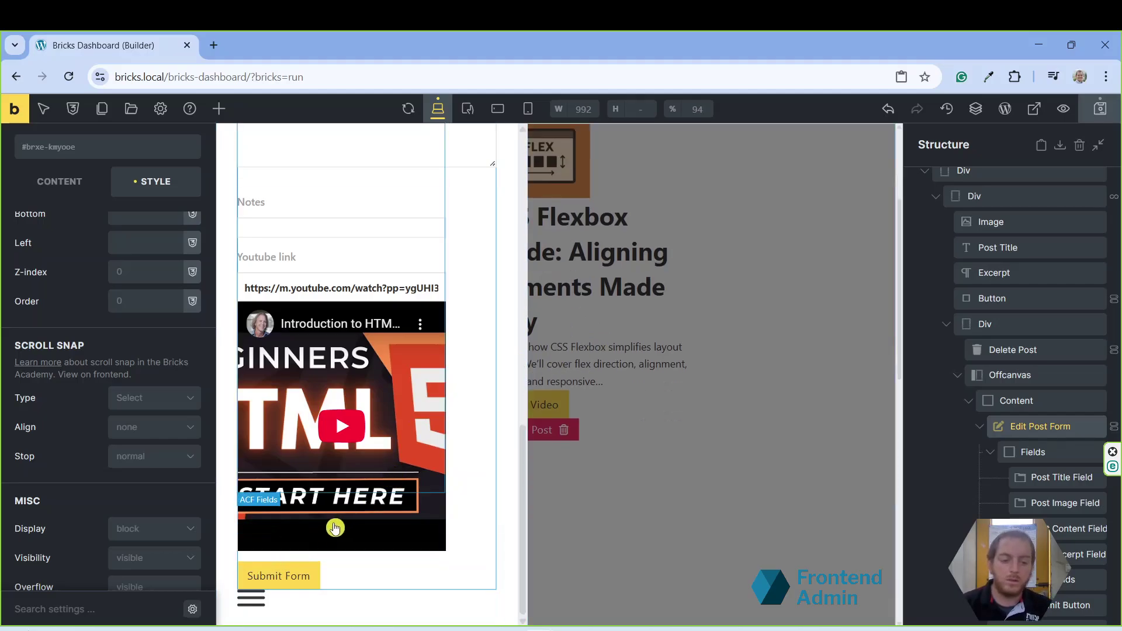
- Give the Toggle (Close) element below the edit form the boxed X icon from the Fontawesome - Regular library
click(253, 604)
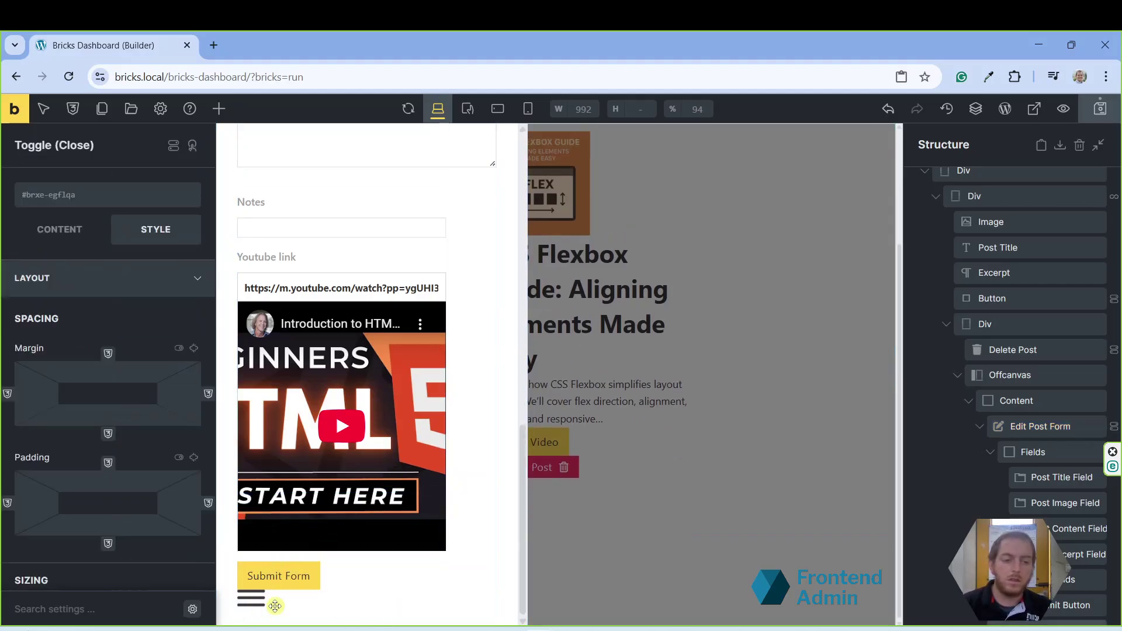
click(90, 232)
click(192, 277)
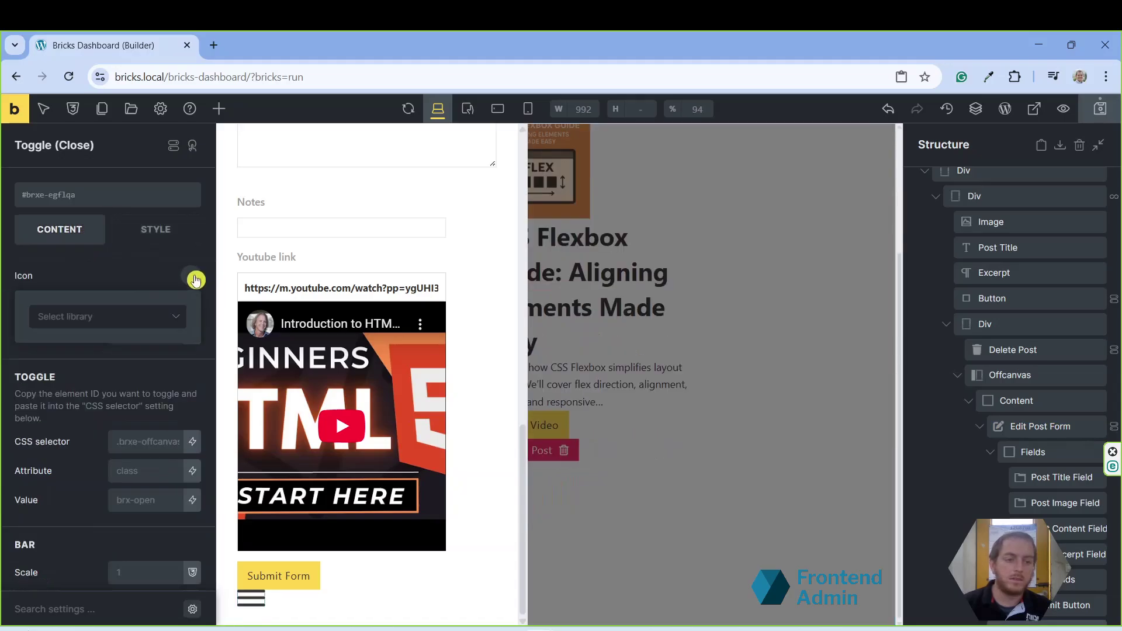
click(119, 315)
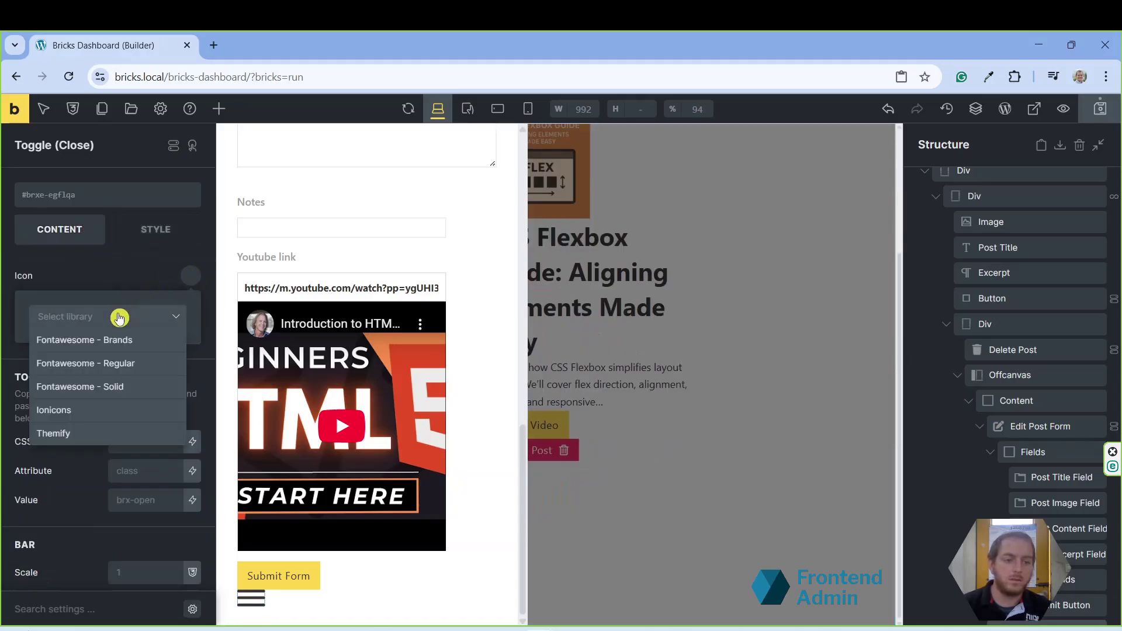
click(119, 364)
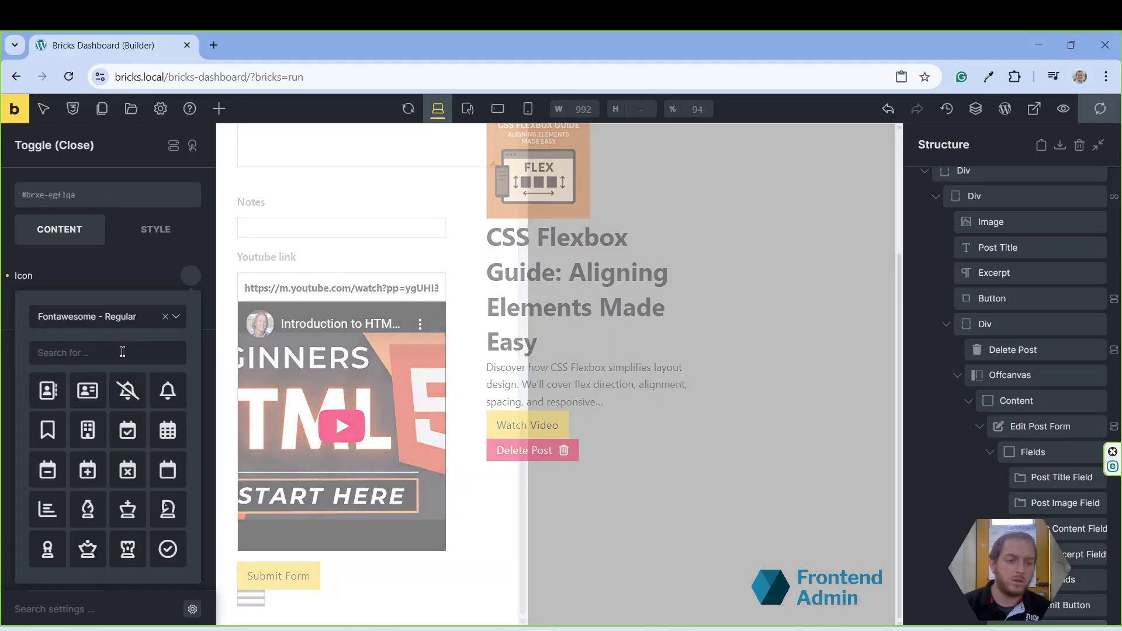
click(122, 352)
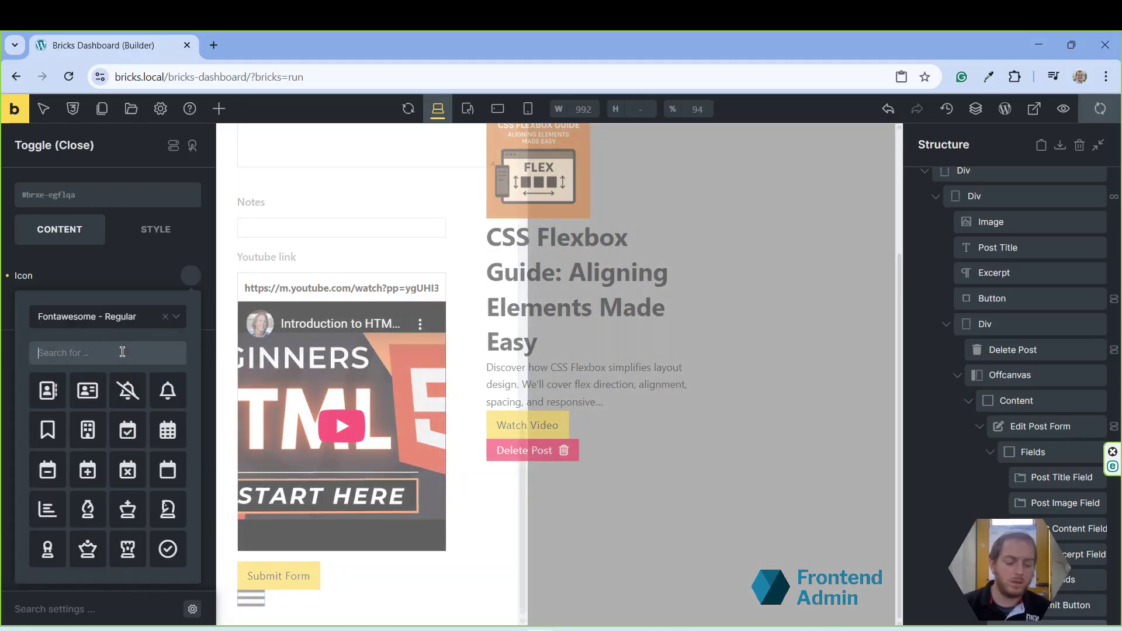
text(x)
click(170, 384)
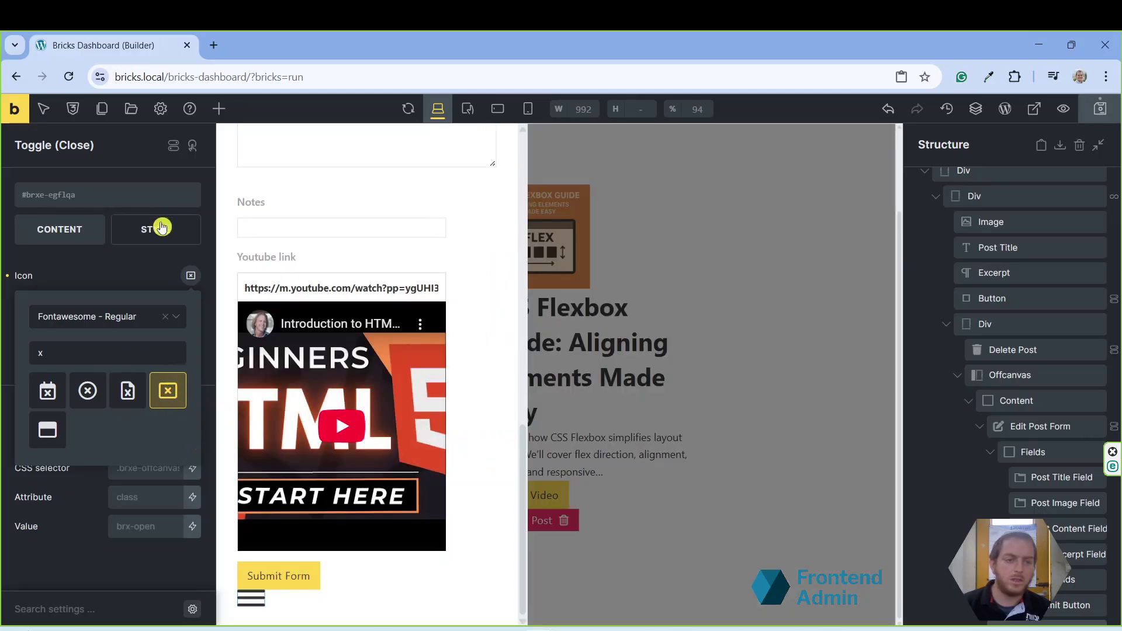
- Set the Toggle (Close) element's position to fixed with a top offset of 40 and a right offset of 0
click(162, 227)
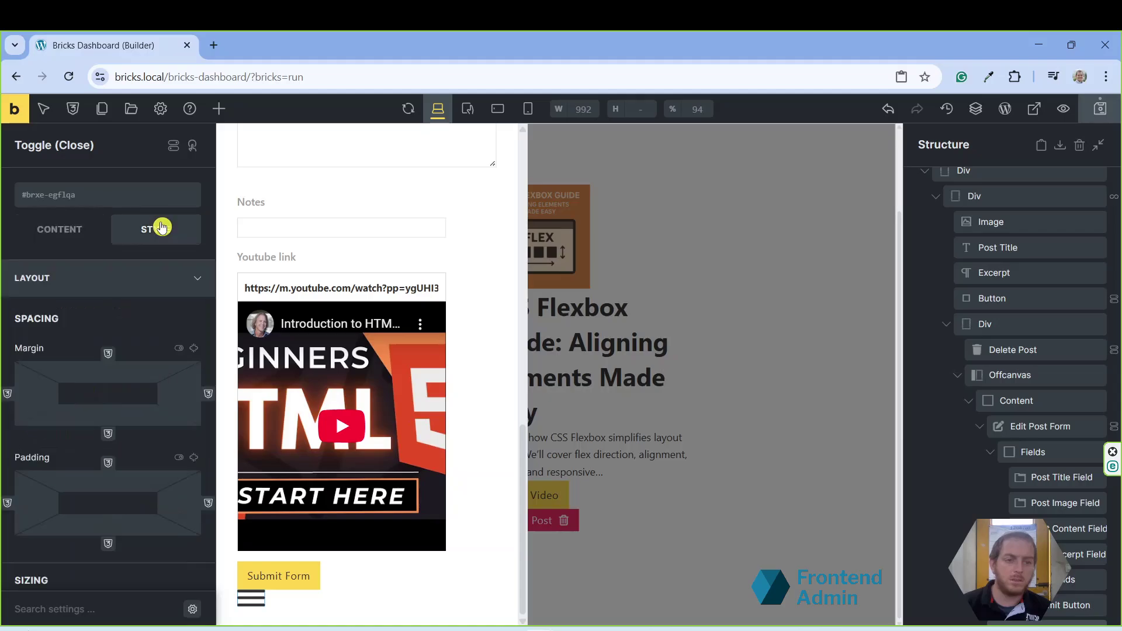
click(35, 275)
click(153, 271)
click(171, 367)
click(152, 374)
text(0)
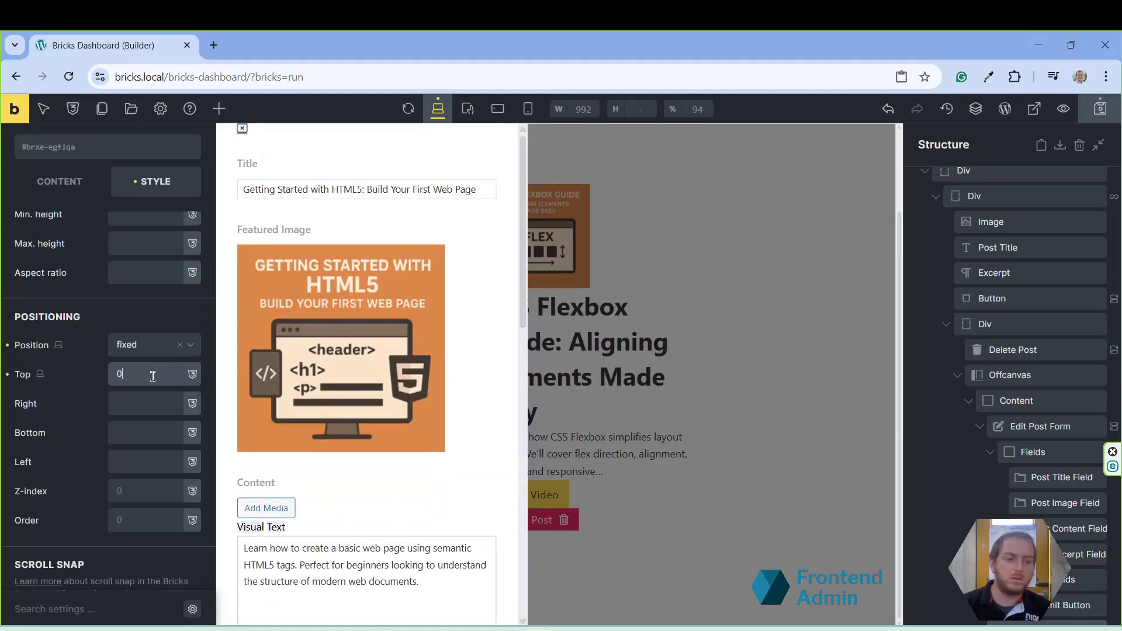
click(151, 408)
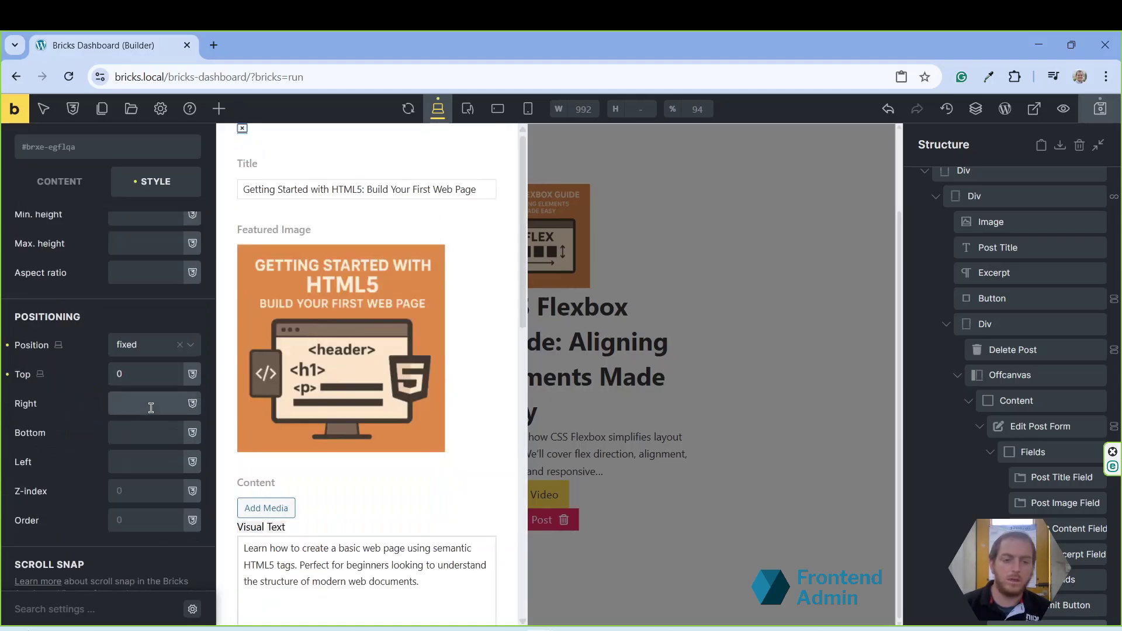
double_click(152, 376)
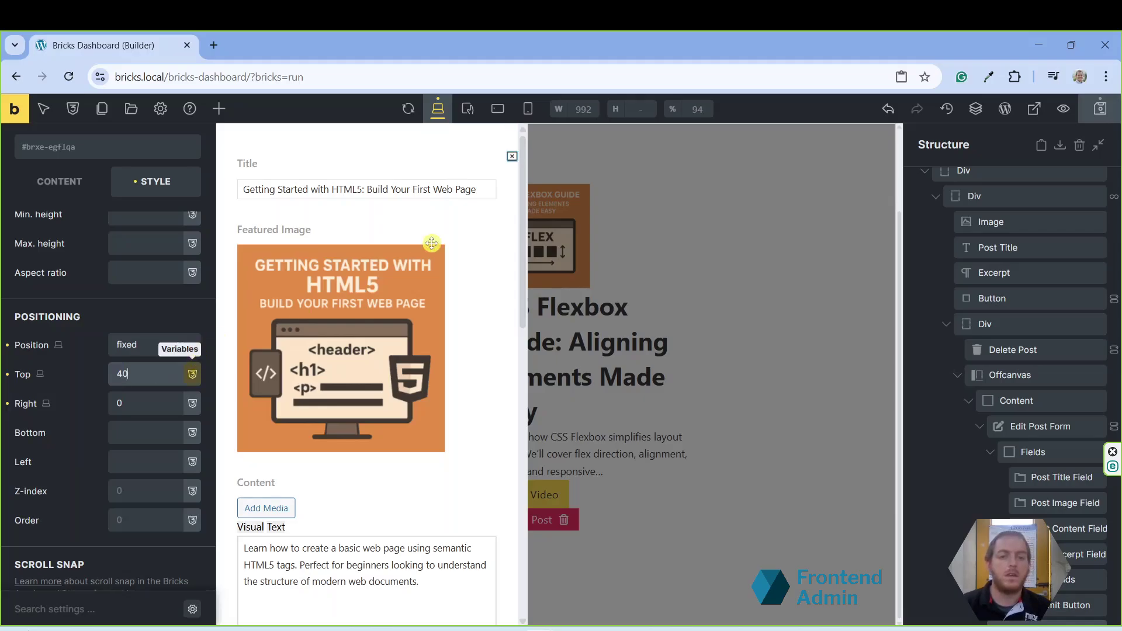
- Set the icon size of the Toggle (Close) element to 25
scroll(88, 293, up, 5)
click(61, 182)
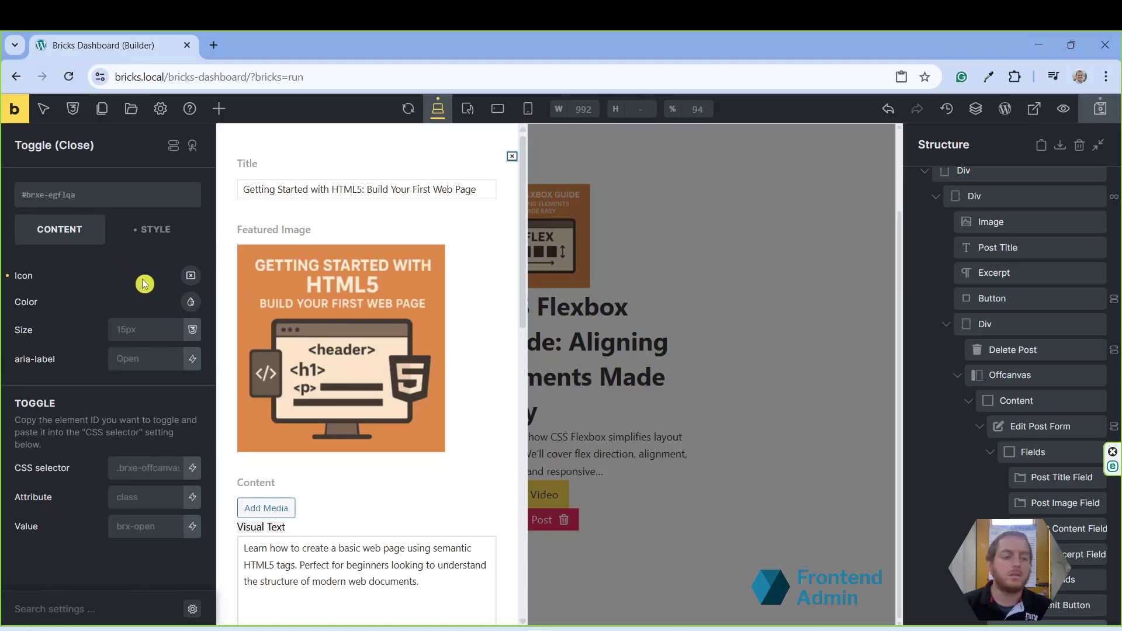
click(170, 329)
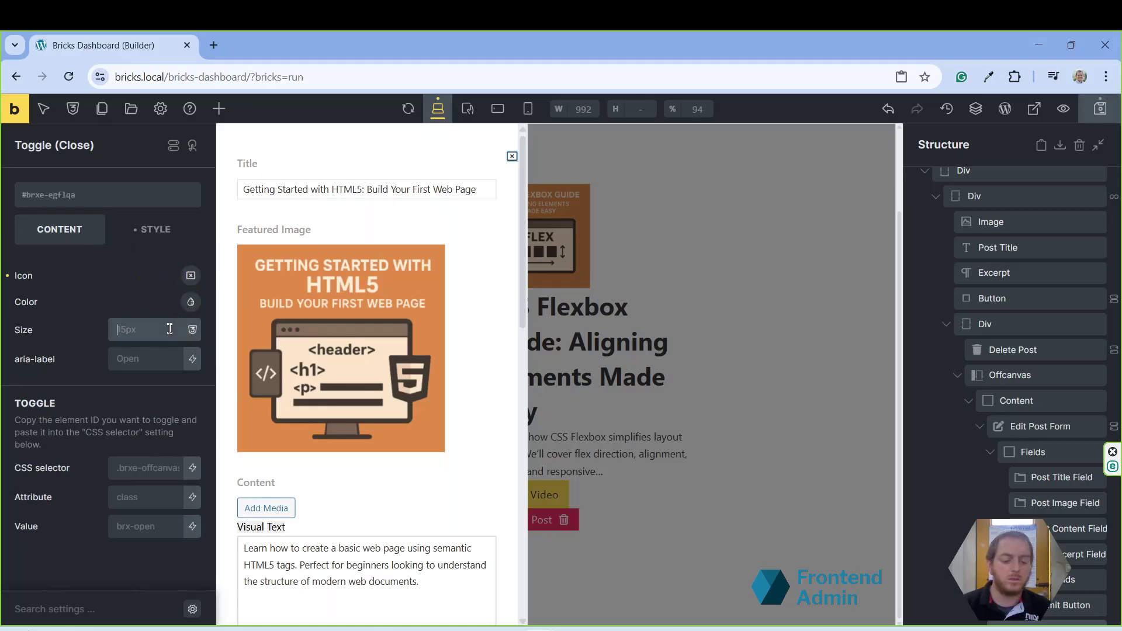
scroll(506, 181, down, 3)
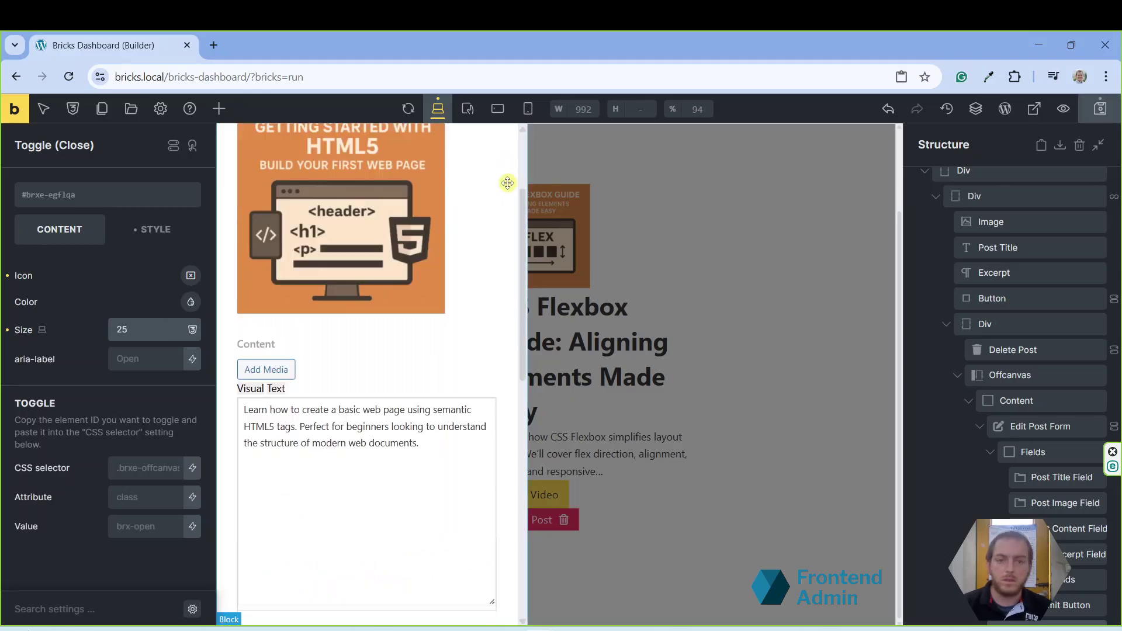
scroll(506, 172, up, 3)
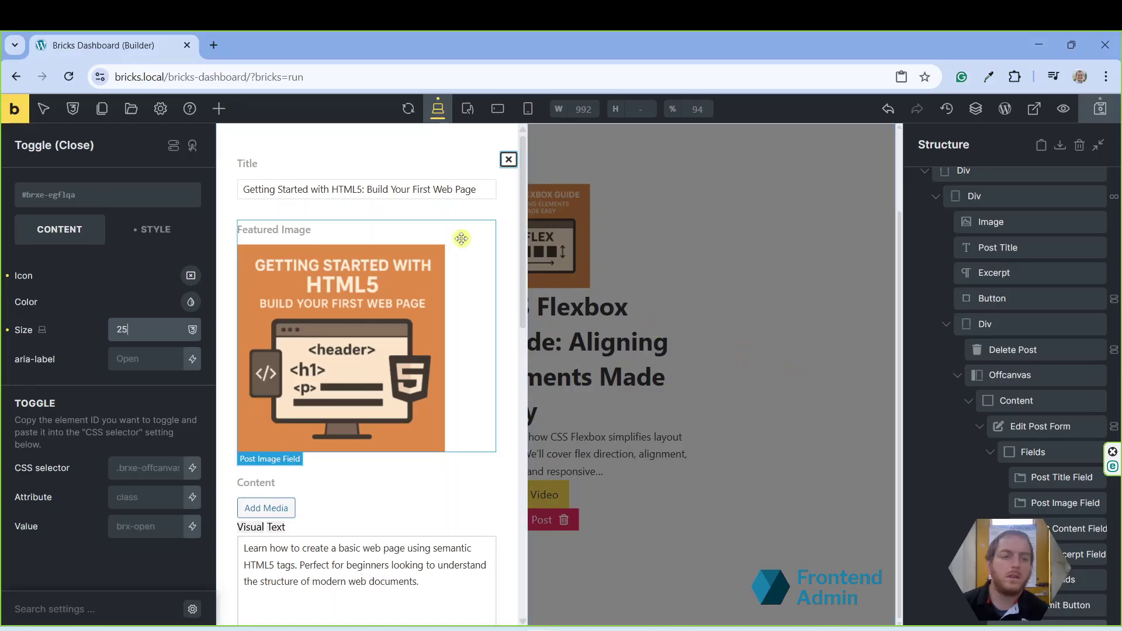
- Add a Heading reading "Edit Post" above the fields of the Edit Post Form and save the page
click(214, 114)
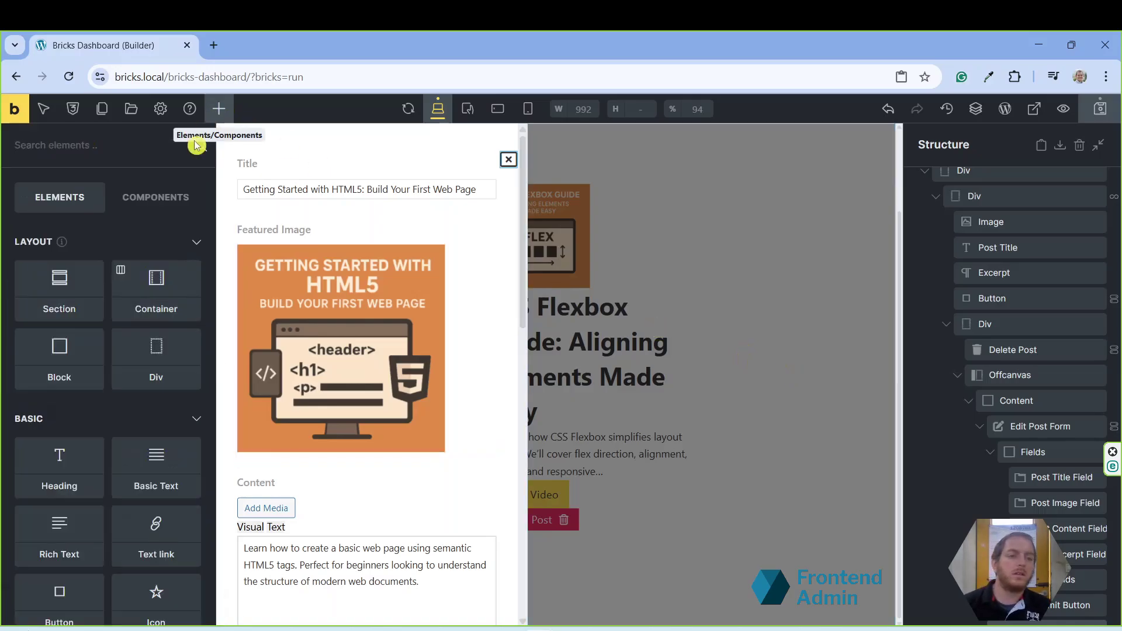
drag(57, 459, 287, 151)
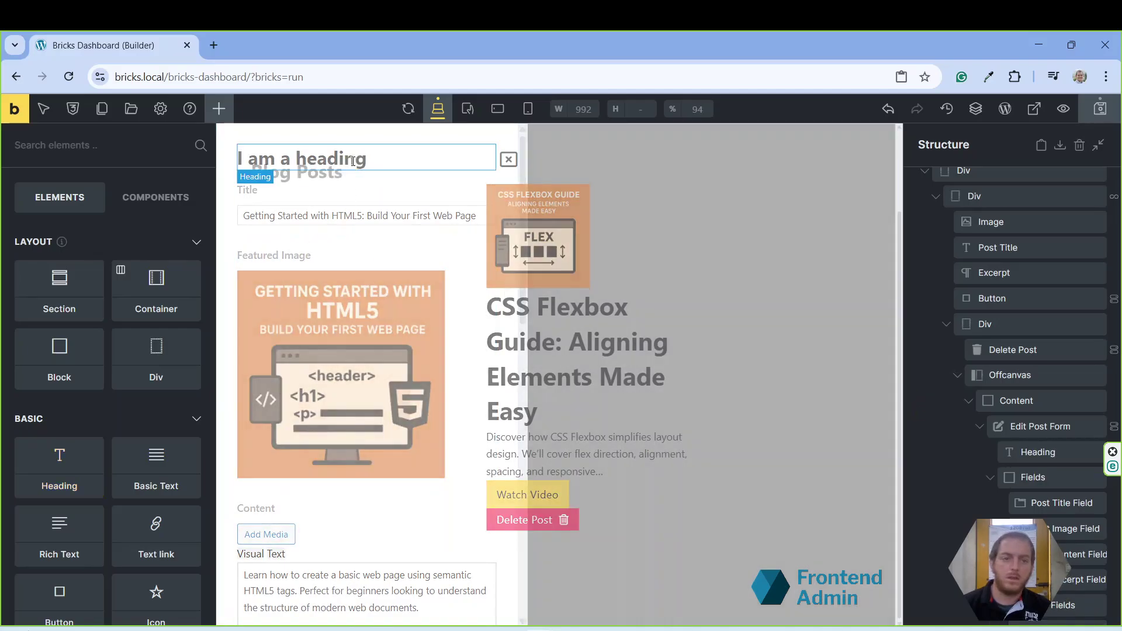
double_click(353, 161)
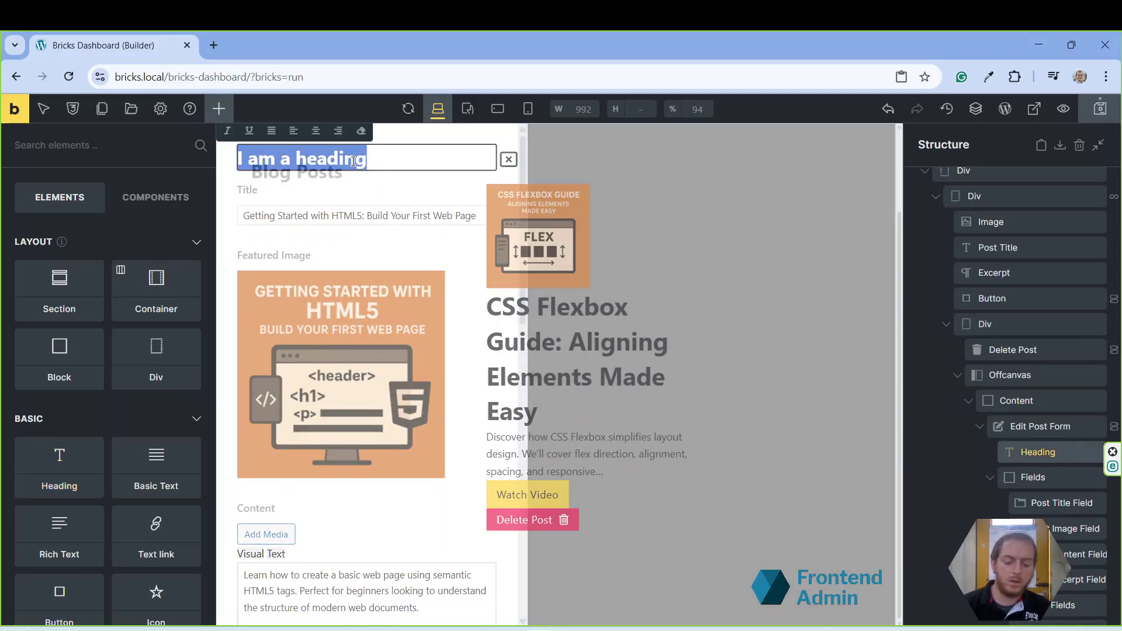
text(Edit Post)
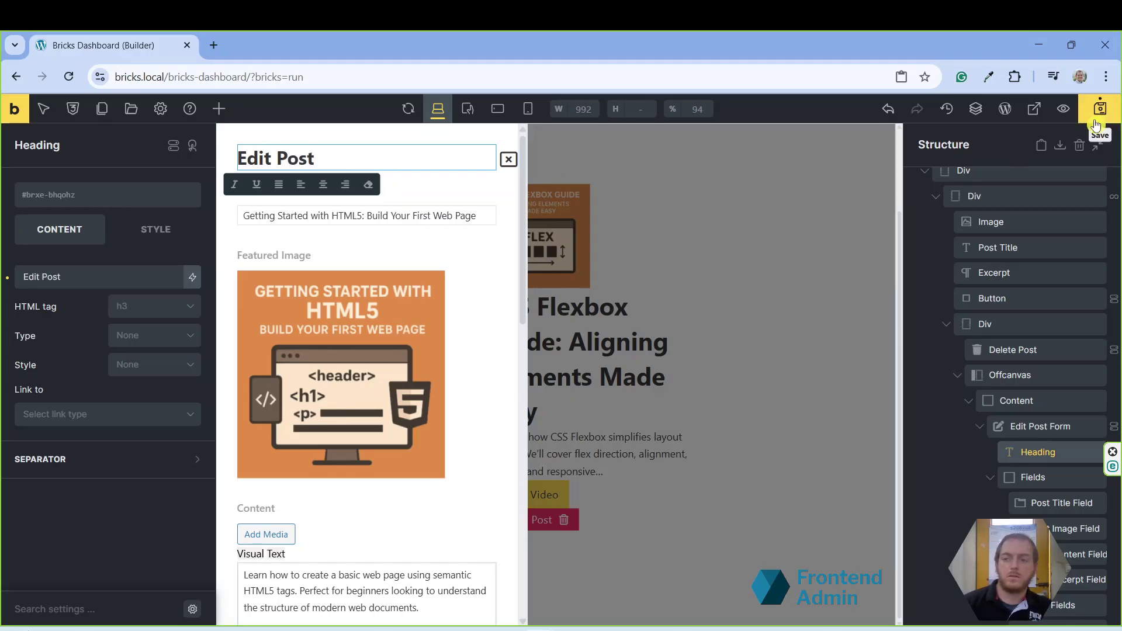
click(1108, 115)
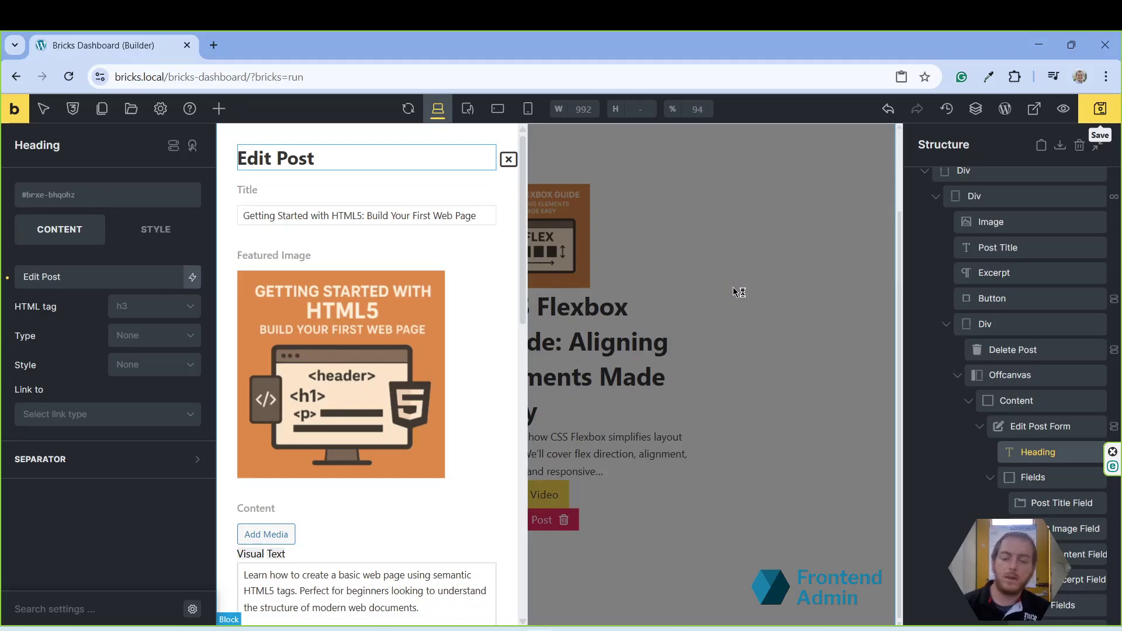
- Add a Button element above Delete Post in the inner Div and rename the element "Edit Post" in the structure
key(ctrl+shift+e)
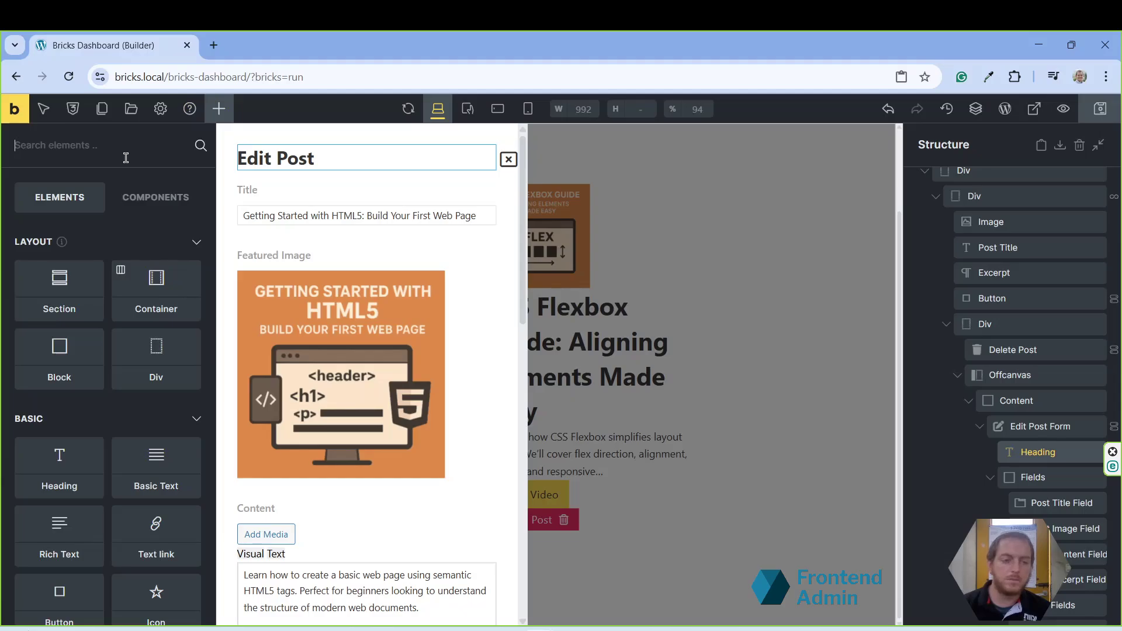
text(button)
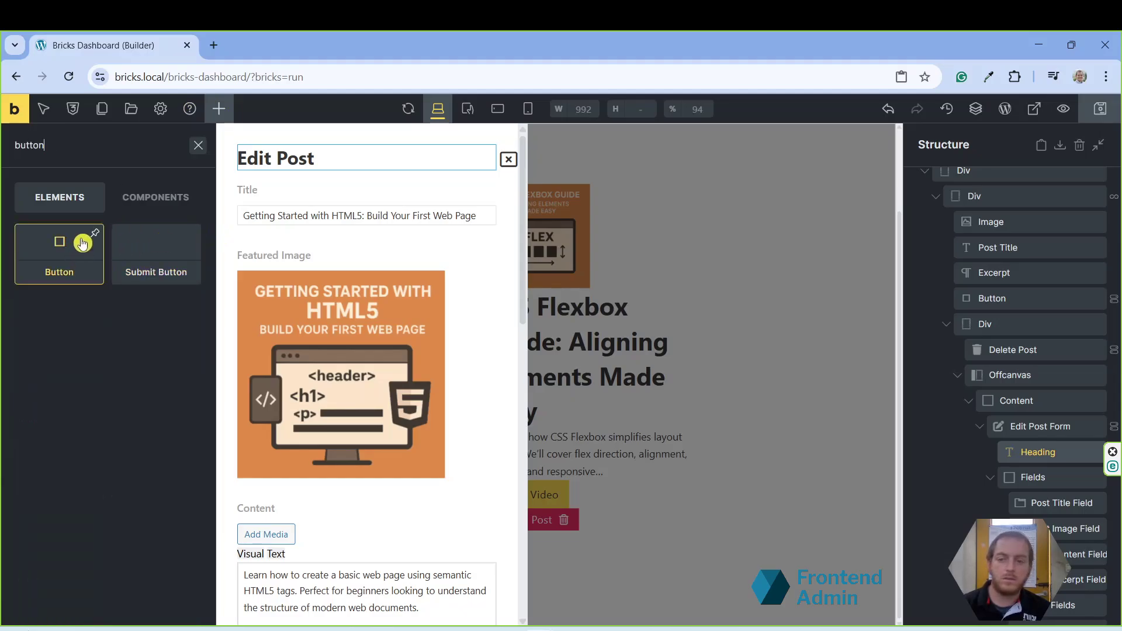
drag(82, 244, 1011, 350)
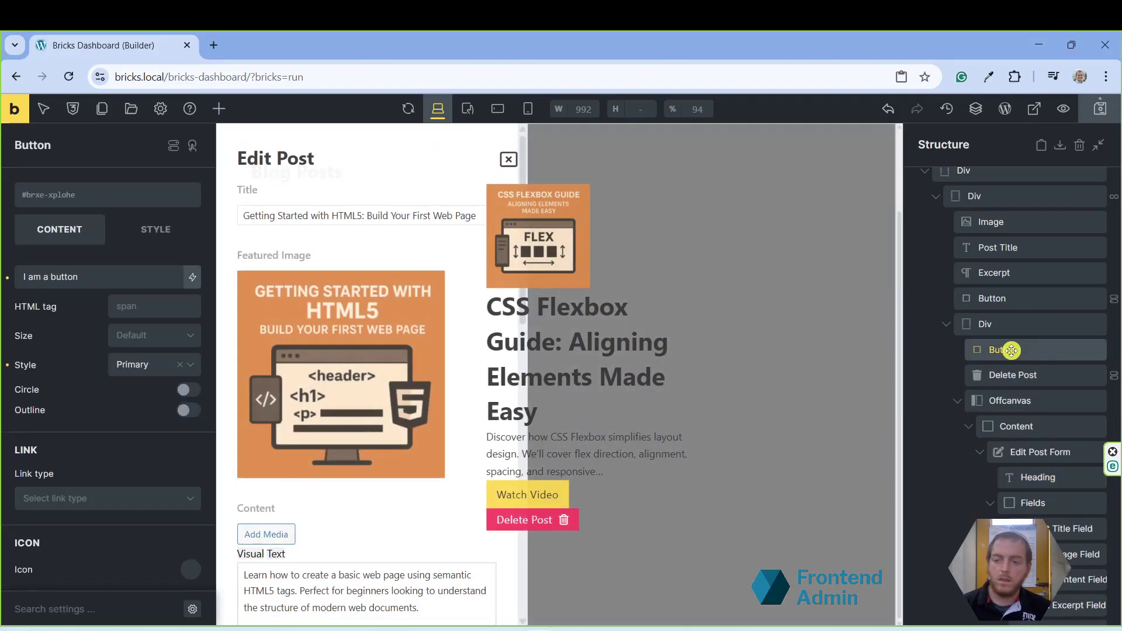
double_click(1012, 350)
text(Edit Post)
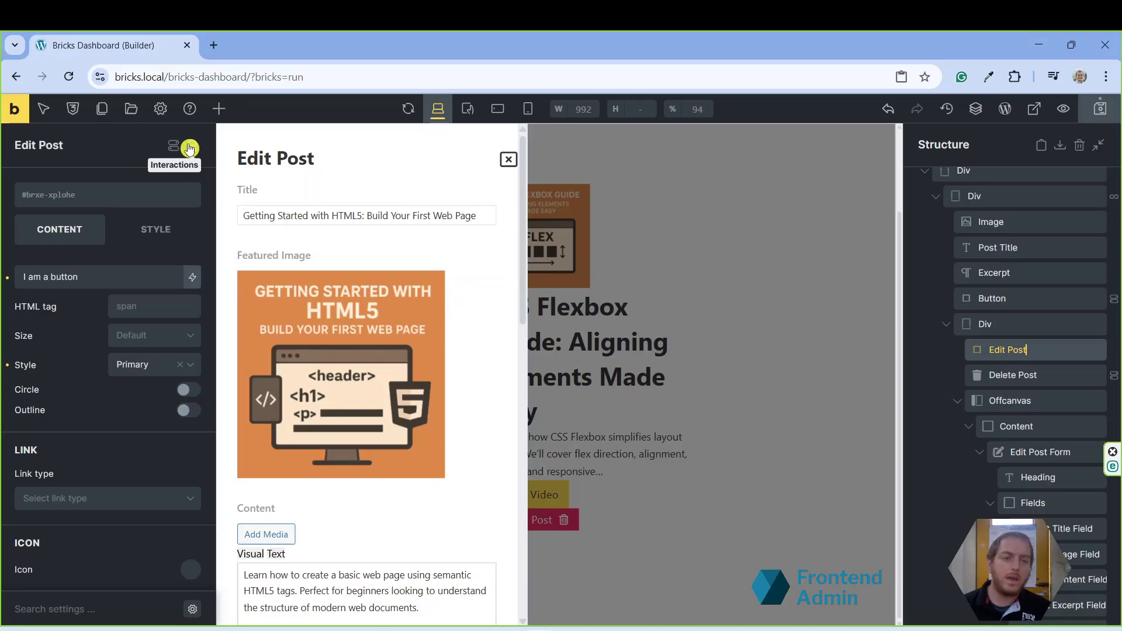
- Add an interaction to the Edit Post button with the trigger Click and the action Toggle offcanvas
click(190, 149)
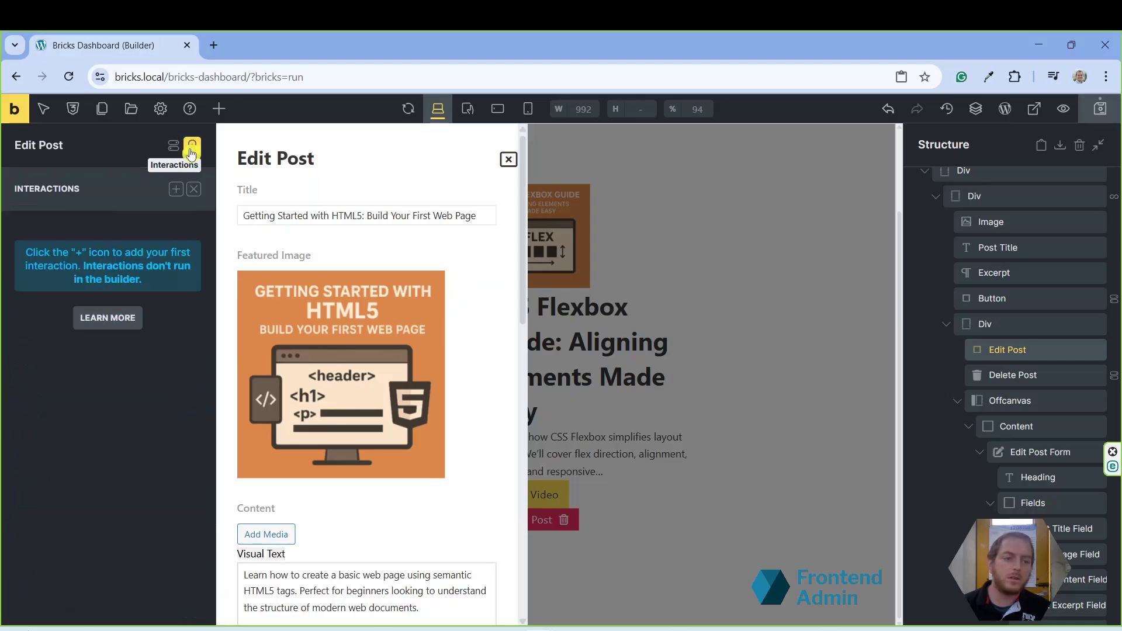
click(182, 191)
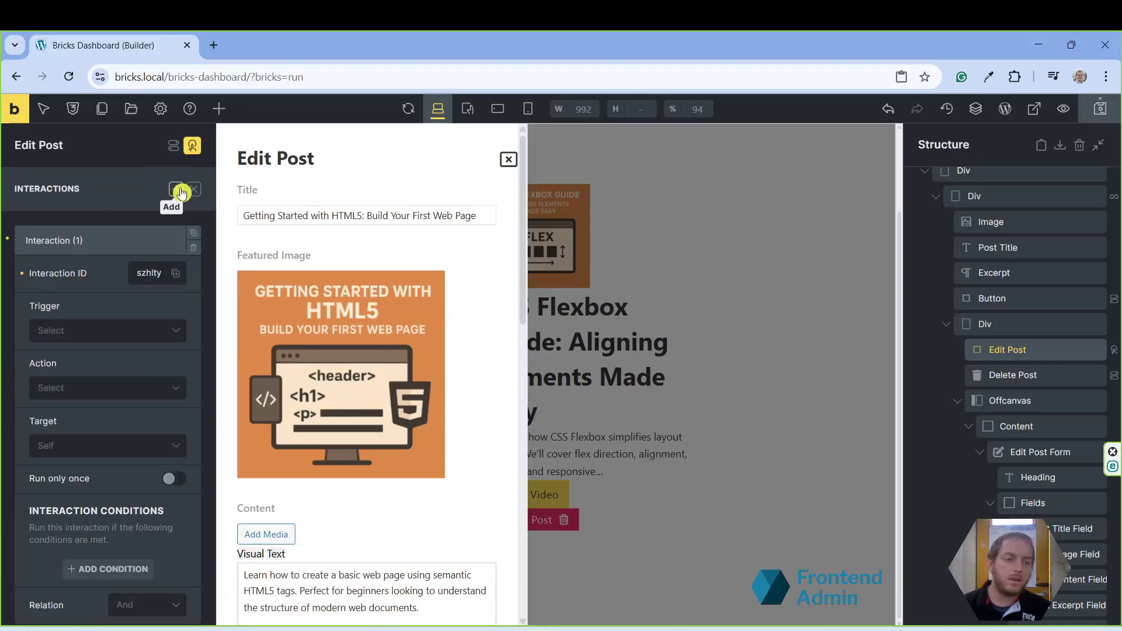
click(134, 330)
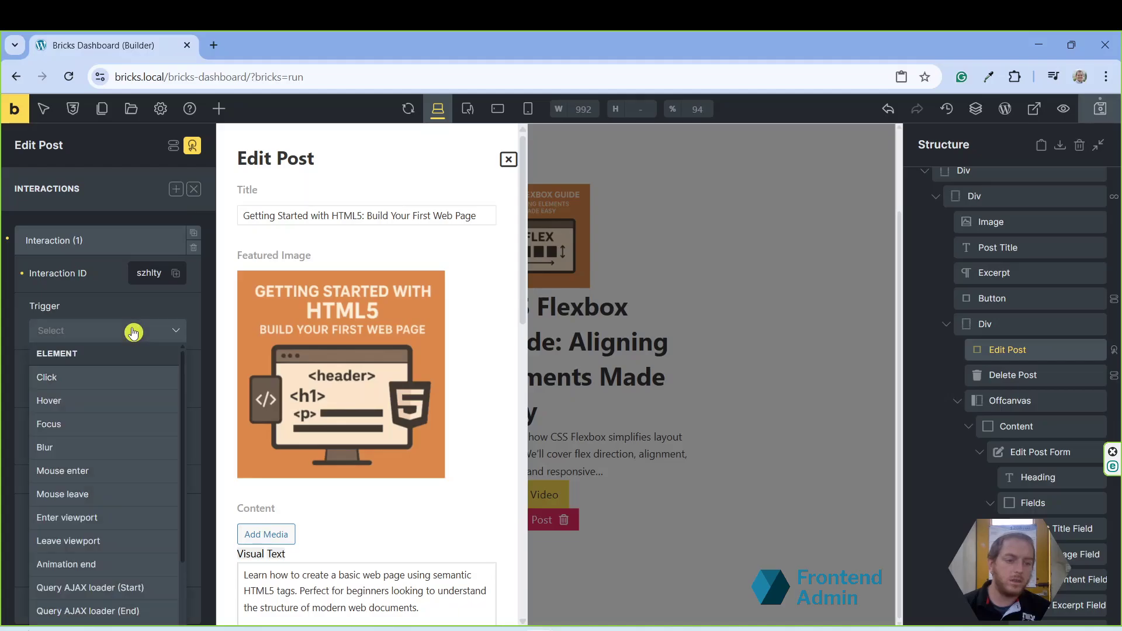
click(138, 383)
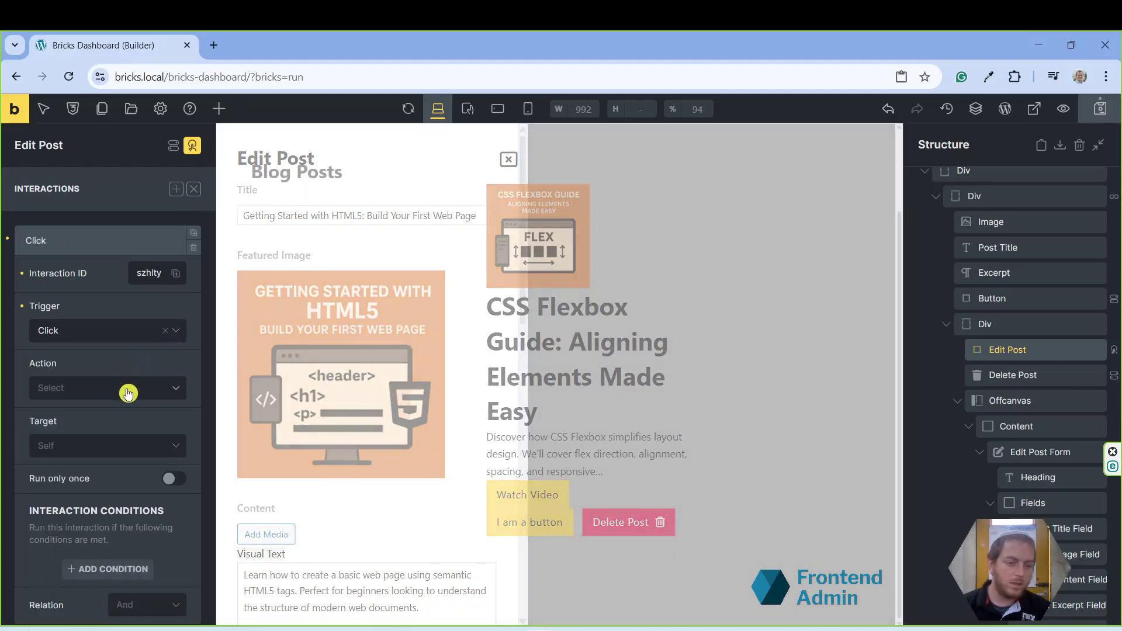
click(128, 389)
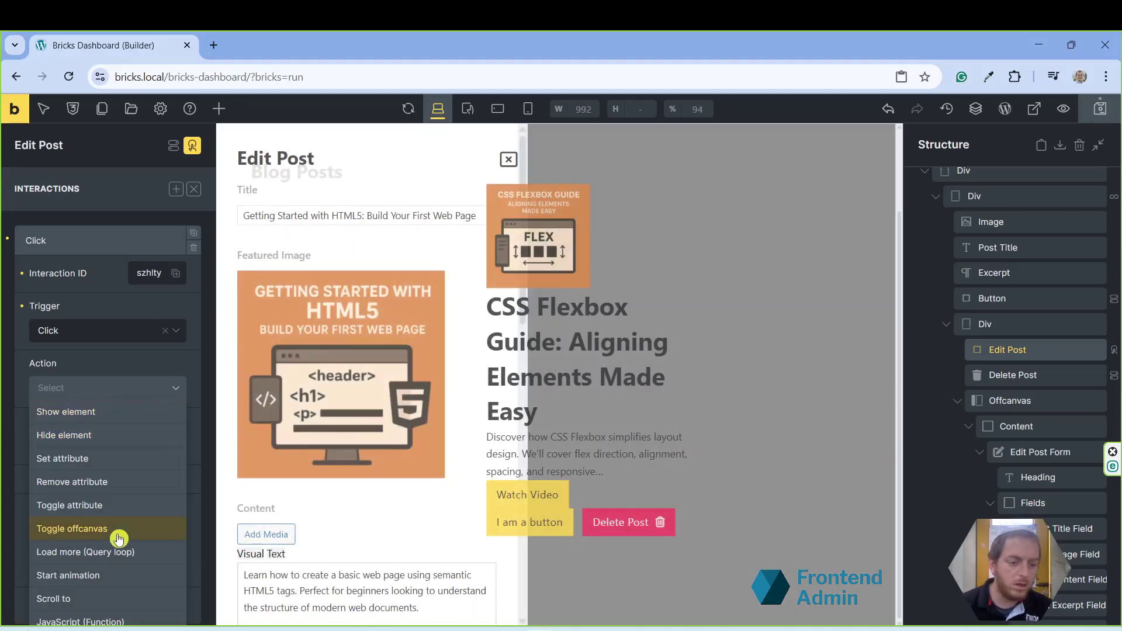
click(118, 538)
- Set the interaction's offcanvas CSS selector to .post-edit-{post_id}
click(114, 494)
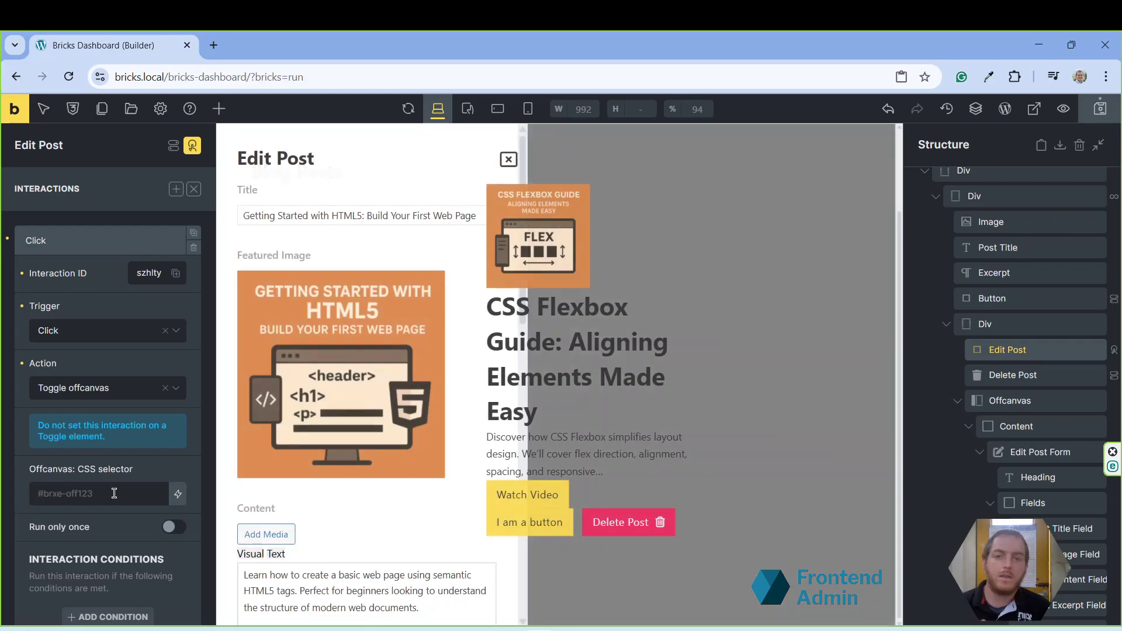
click(116, 498)
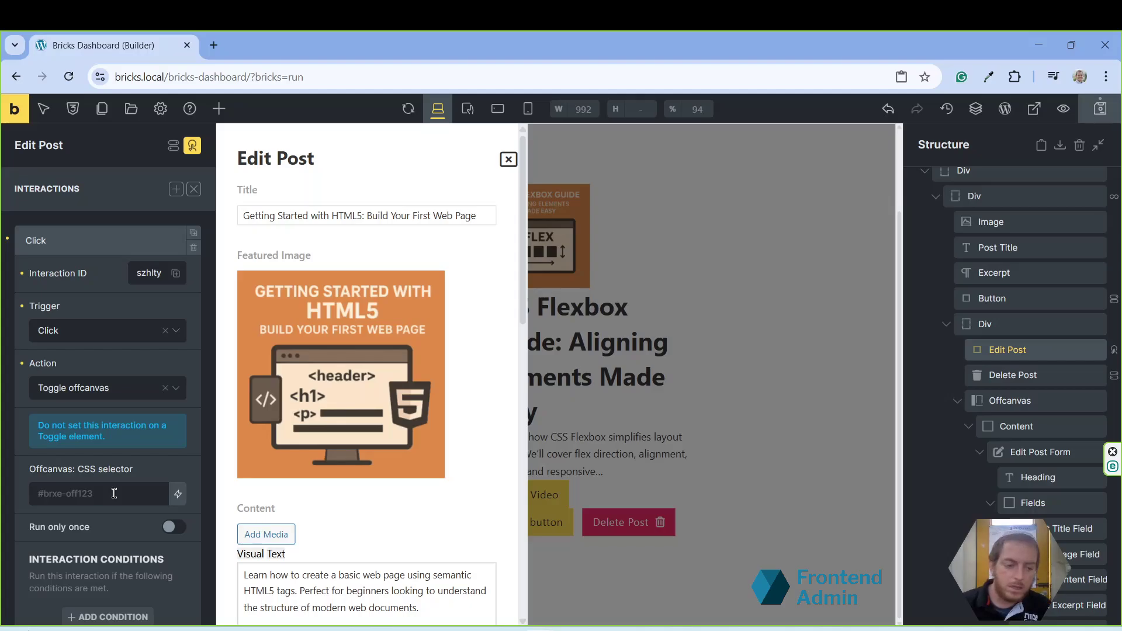
text(.post)
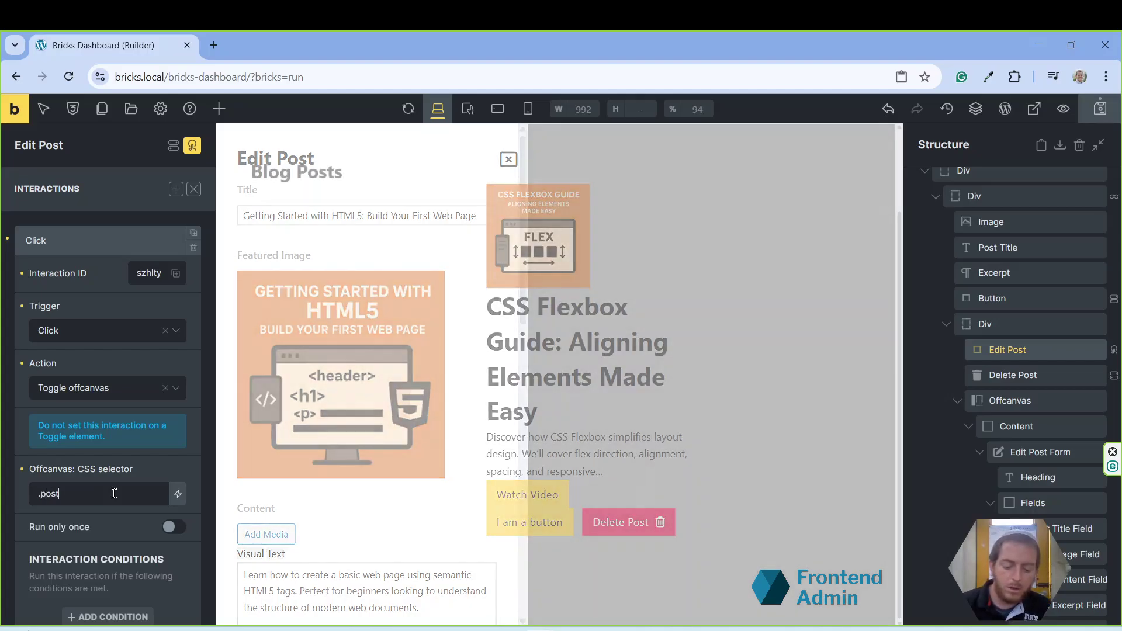
text(-edit-c)
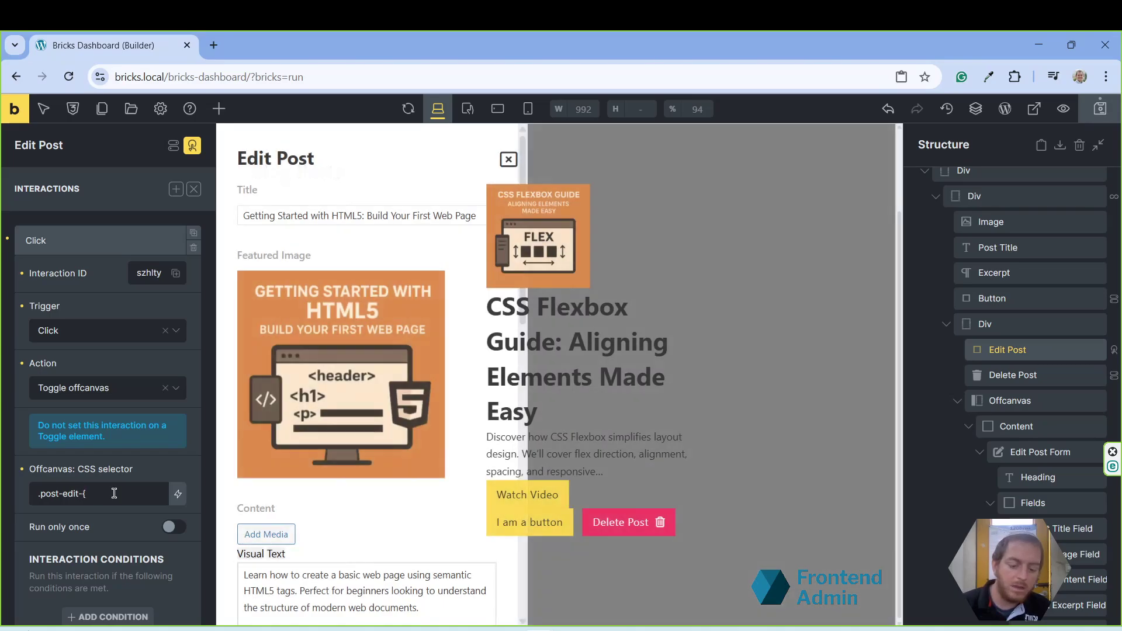
text(po)
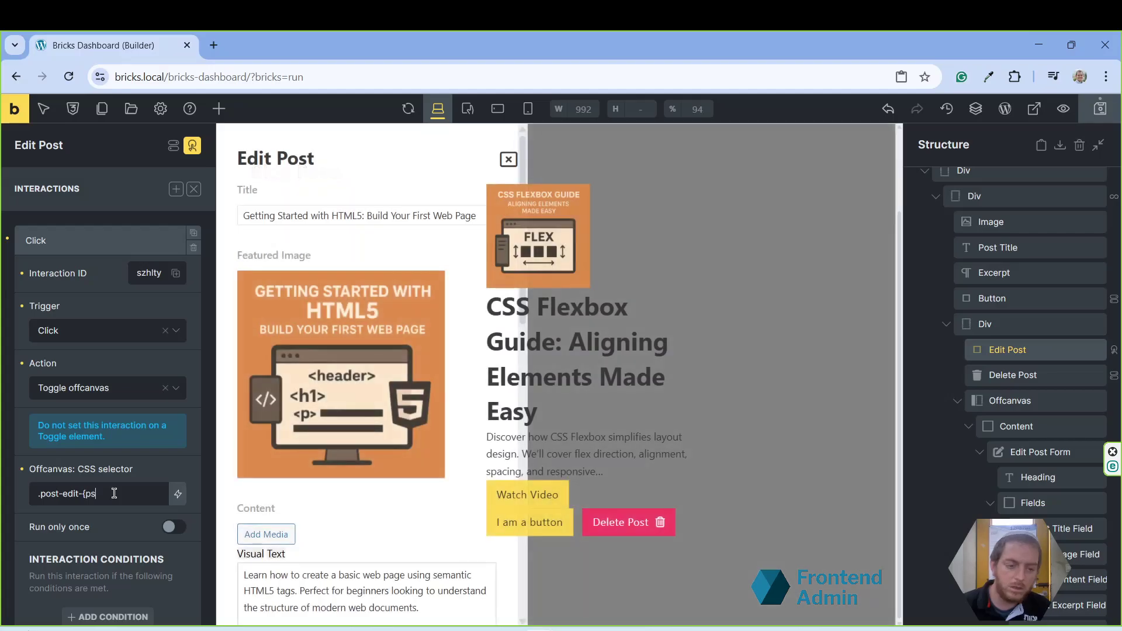
text(st_id})
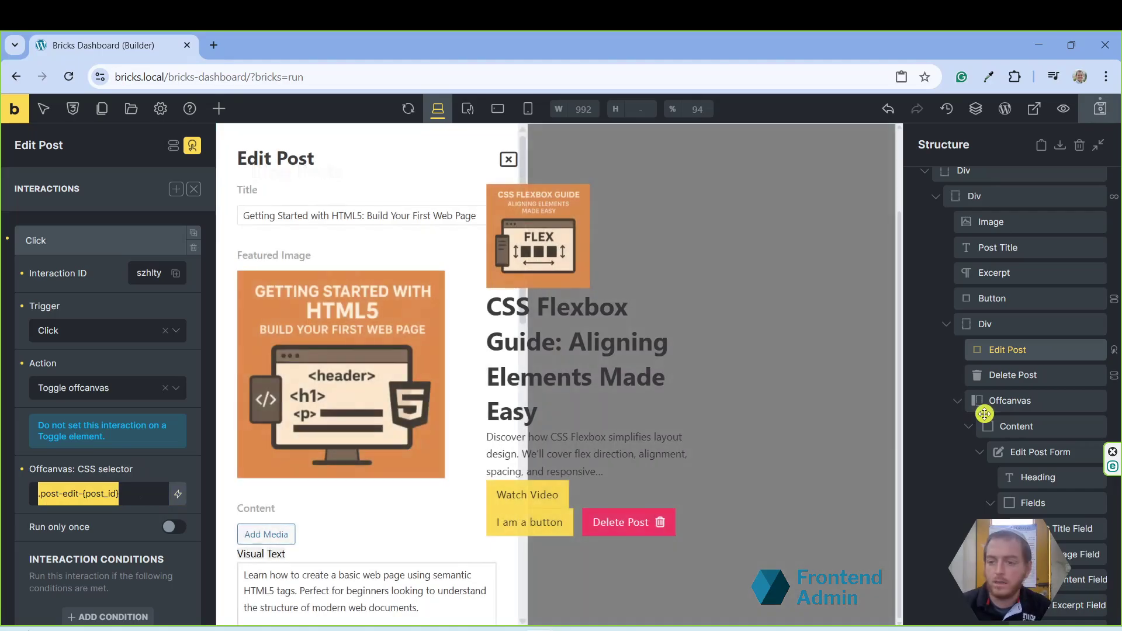
- Assign the existing class .post-edit-{post_id} to the Offcanvas element and open the dashboard page on the frontend
click(984, 408)
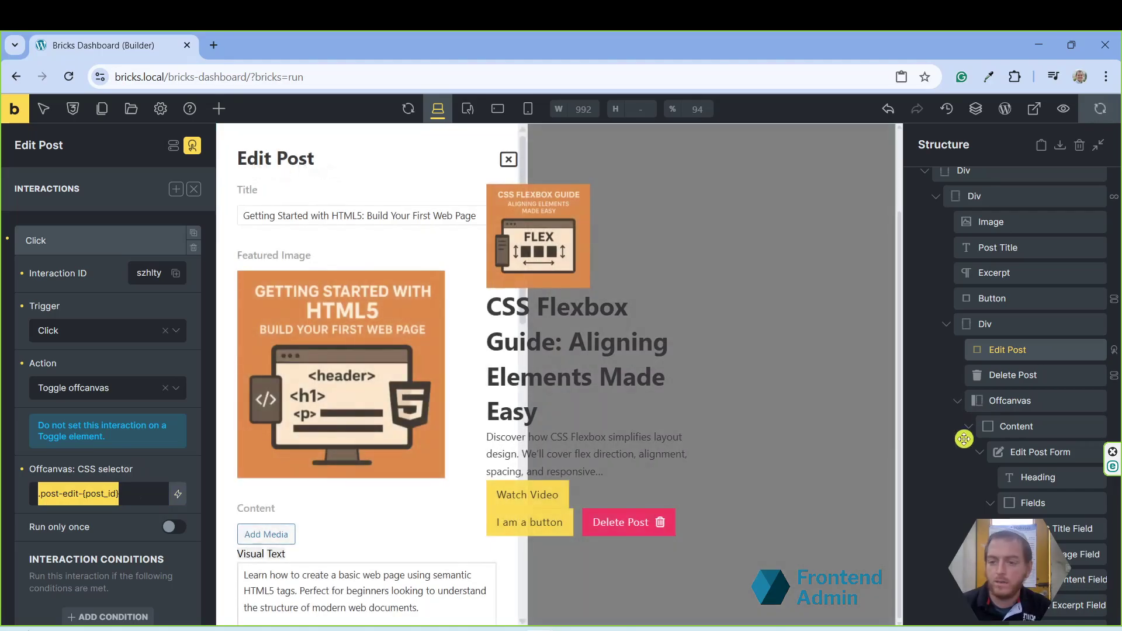
click(88, 196)
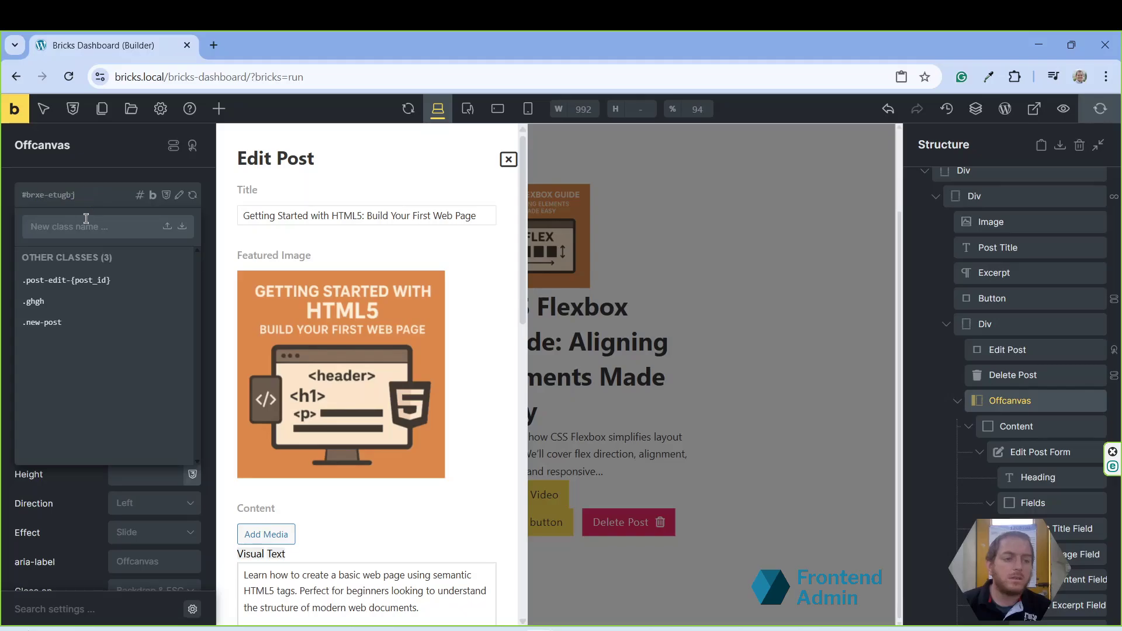
click(92, 285)
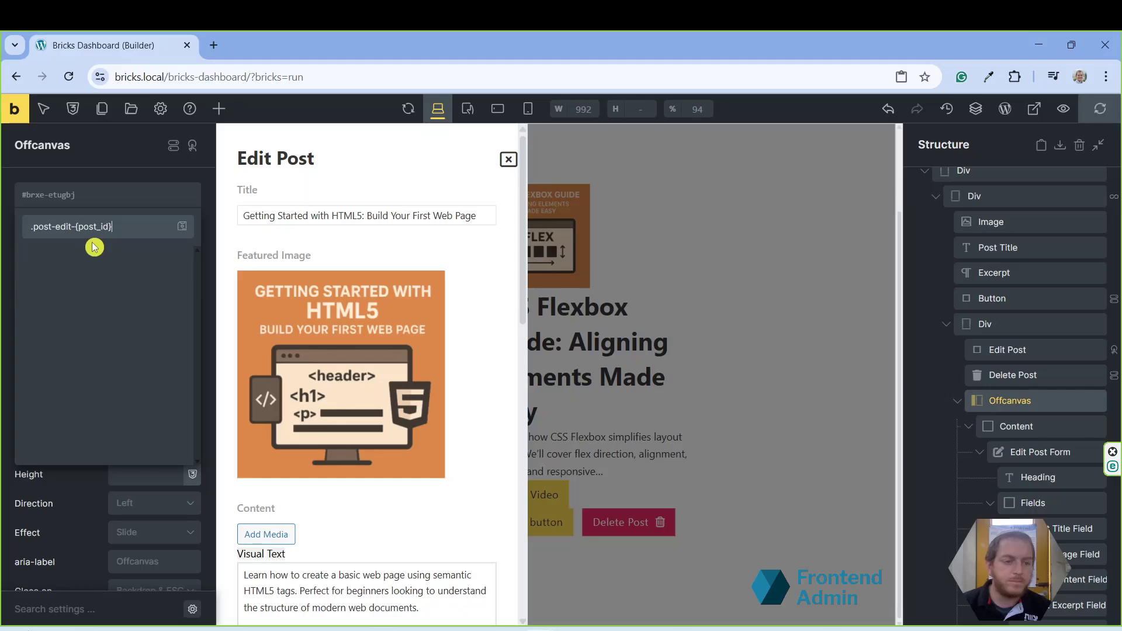
key(Return)
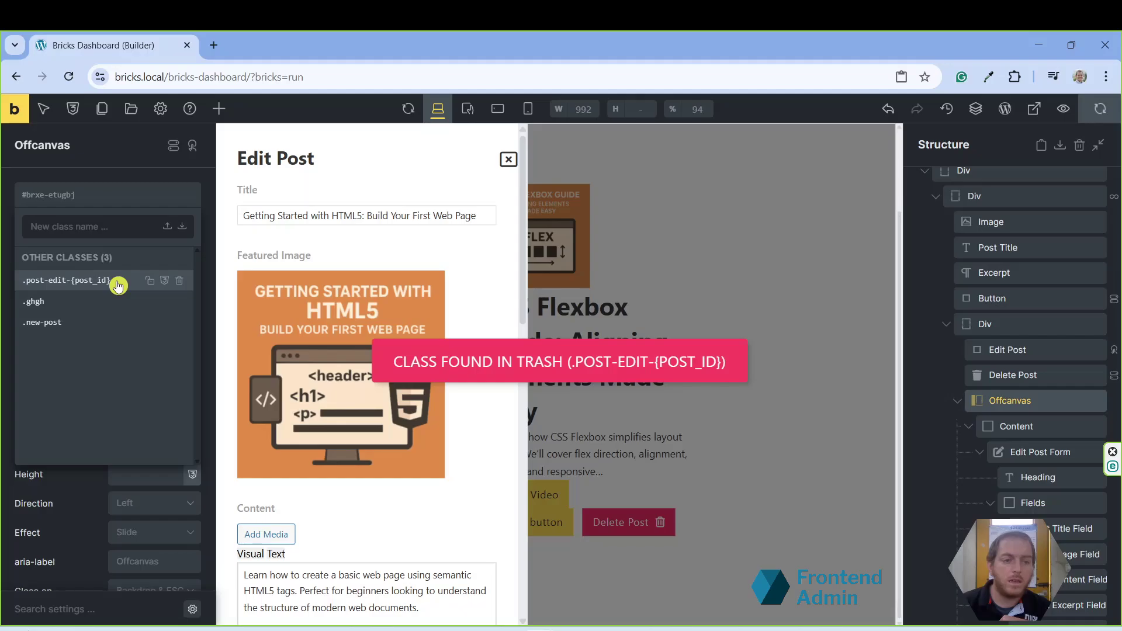
click(118, 285)
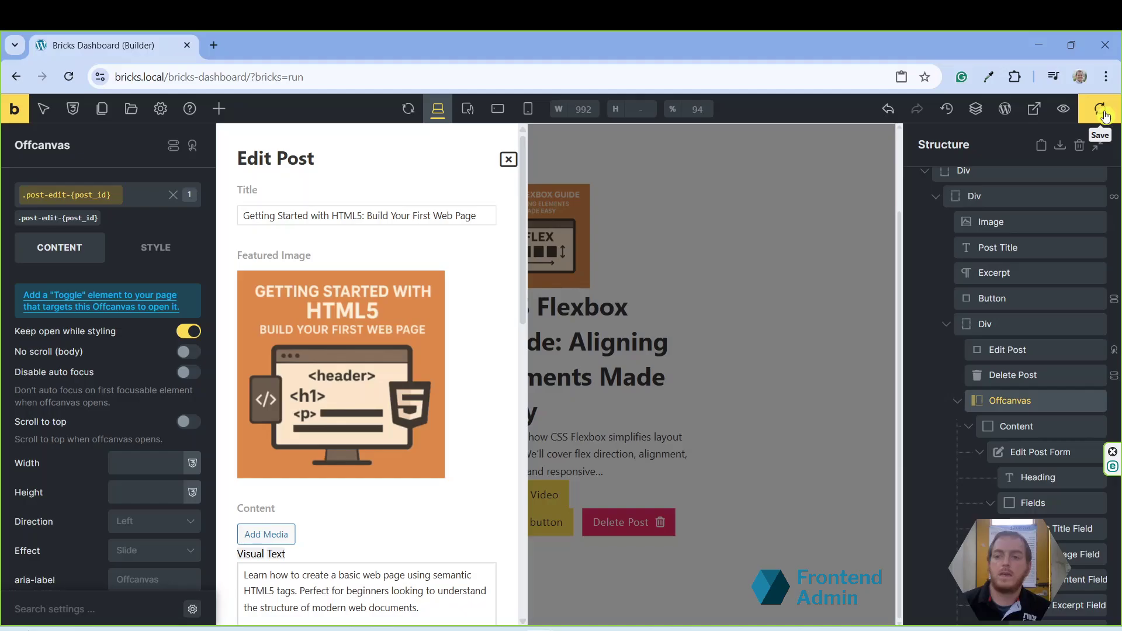
click(1034, 109)
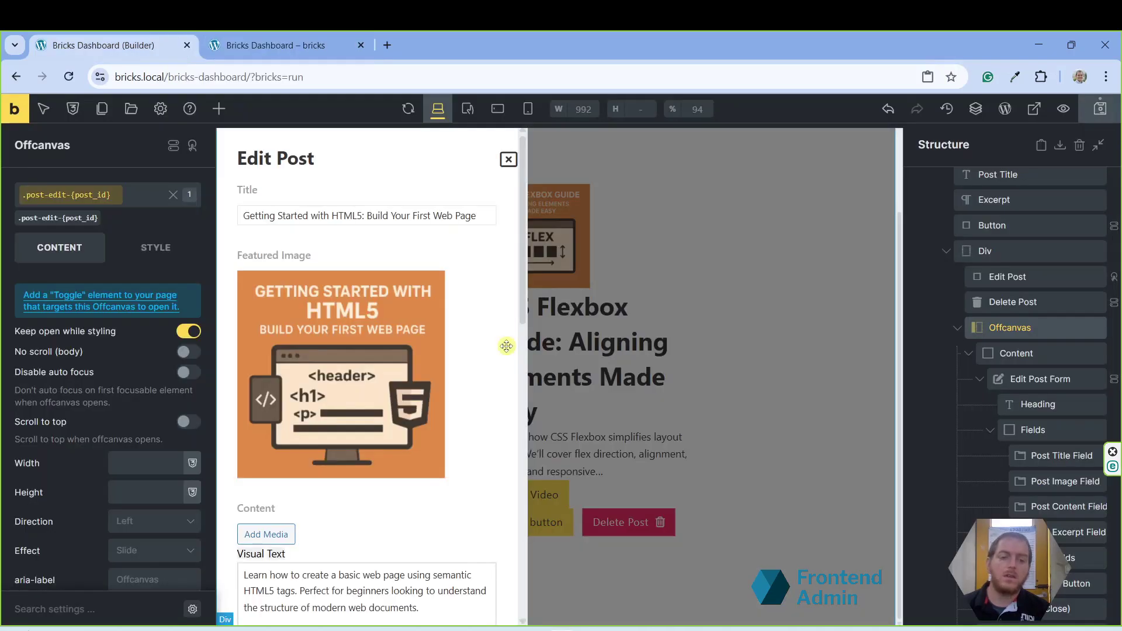
- Turn off Keep open while styling for the Offcanvas
click(1021, 283)
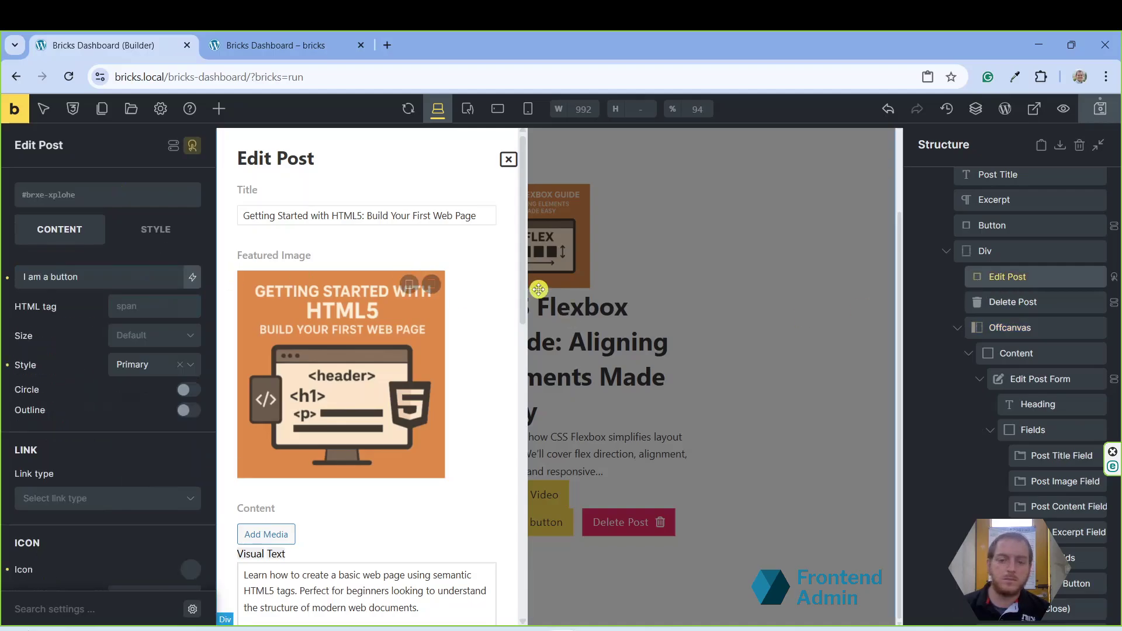
click(1017, 327)
click(190, 332)
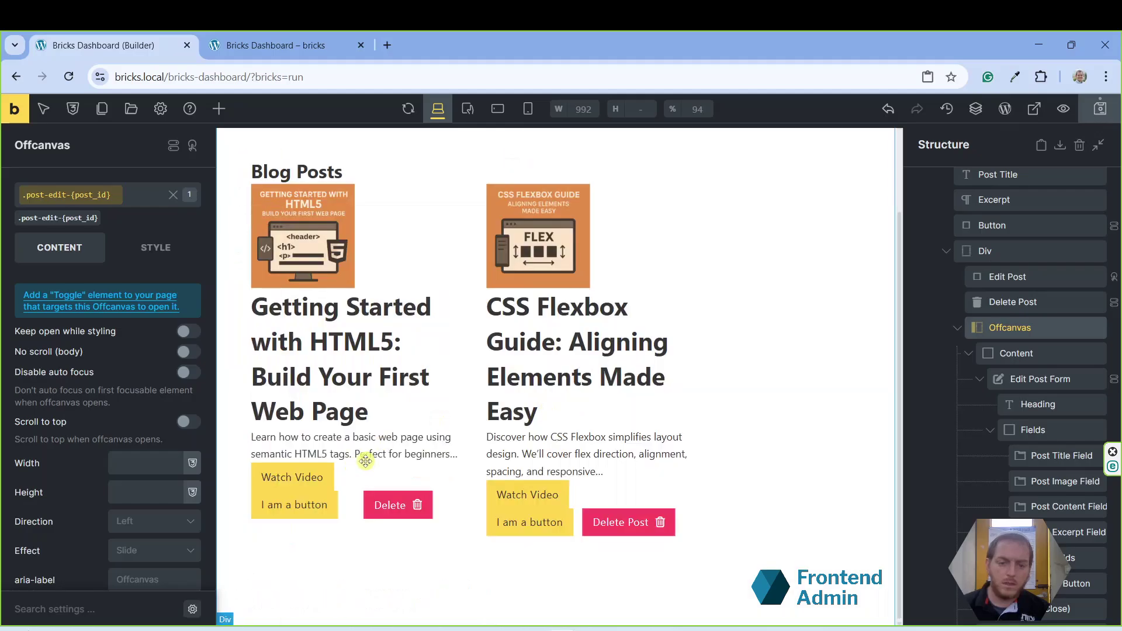
- Change the text of the new button in the first blog post card to "Edit Post"
click(305, 505)
double_click(305, 505)
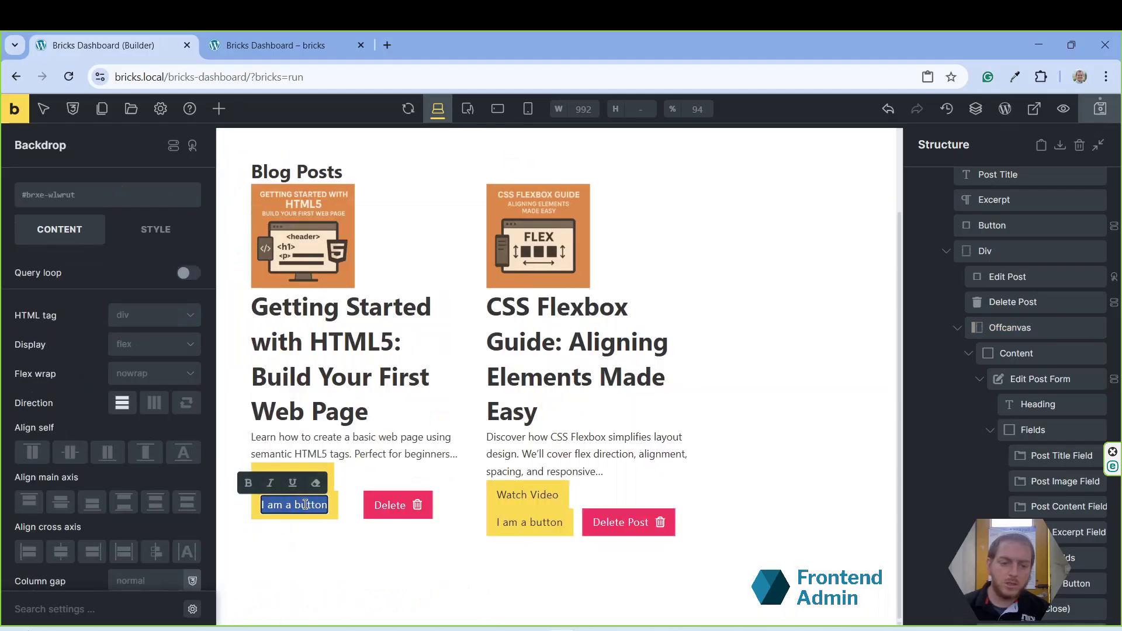
text(Edit)
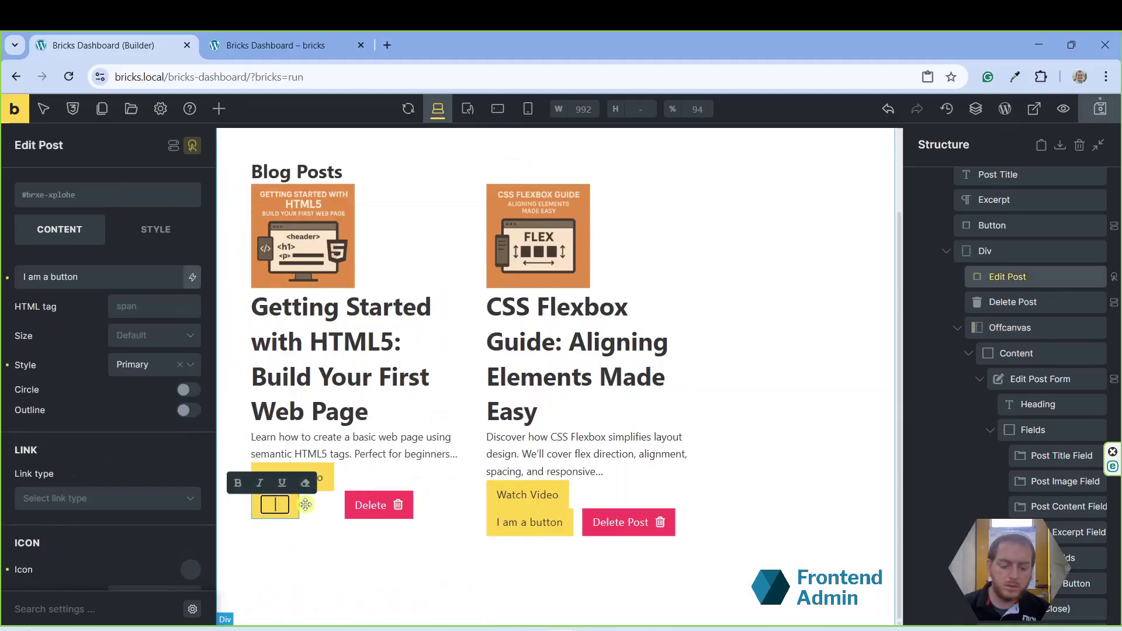
text( Post)
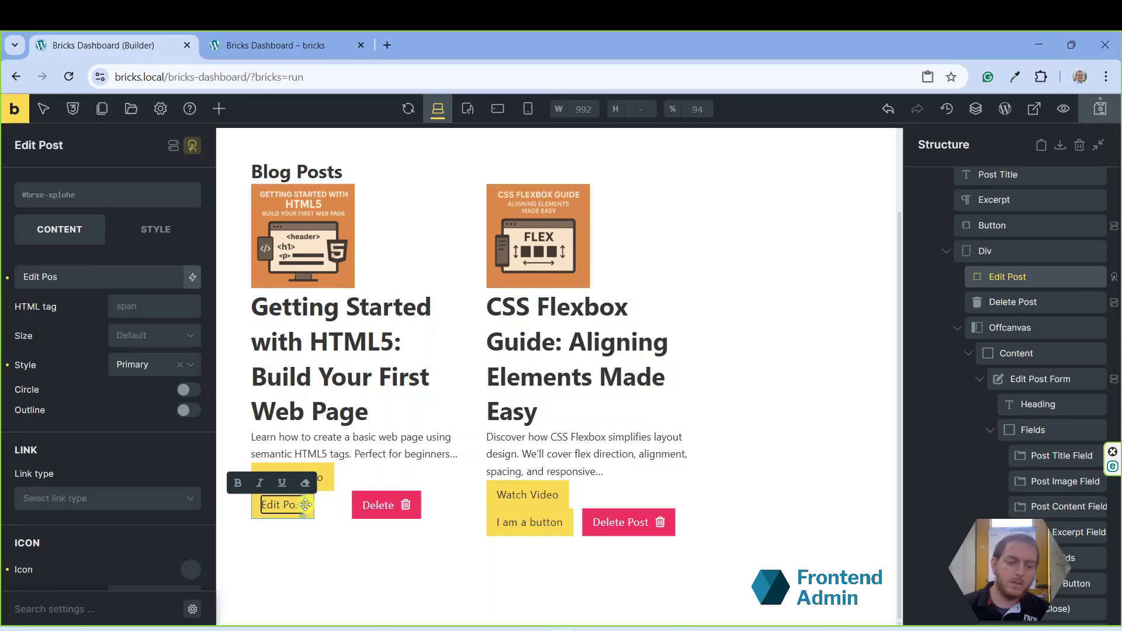
- Give the Edit Post button the pen-to-square icon from Fontawesome - Regular, searching for "pen", and save the page
scroll(186, 486, down, 2)
click(186, 486)
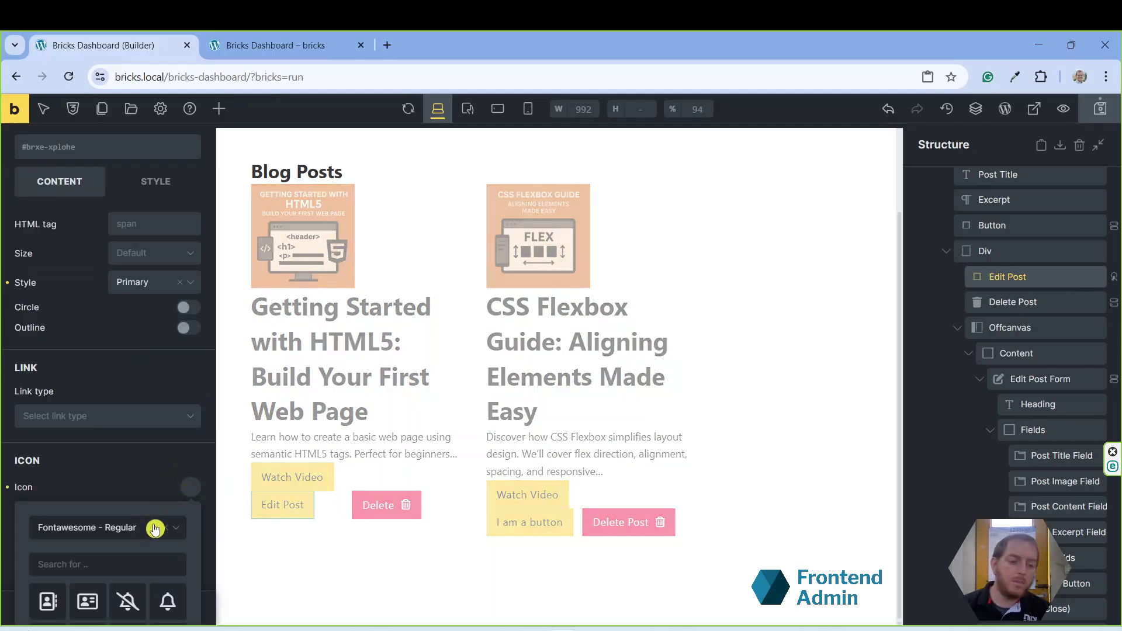
click(123, 562)
text(p)
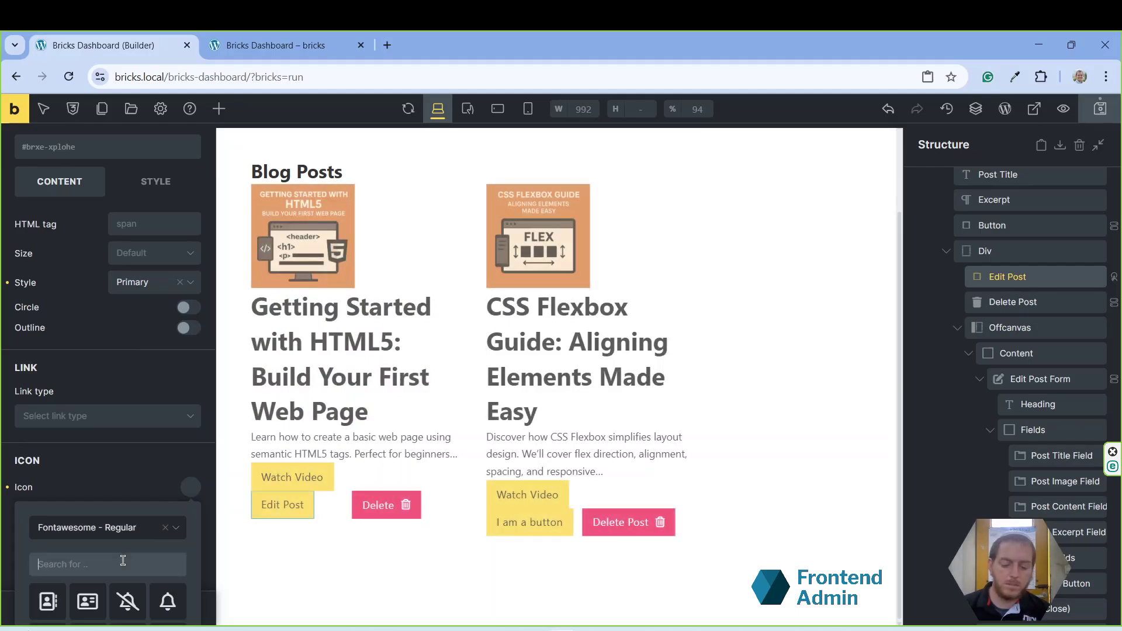
text(en)
click(169, 606)
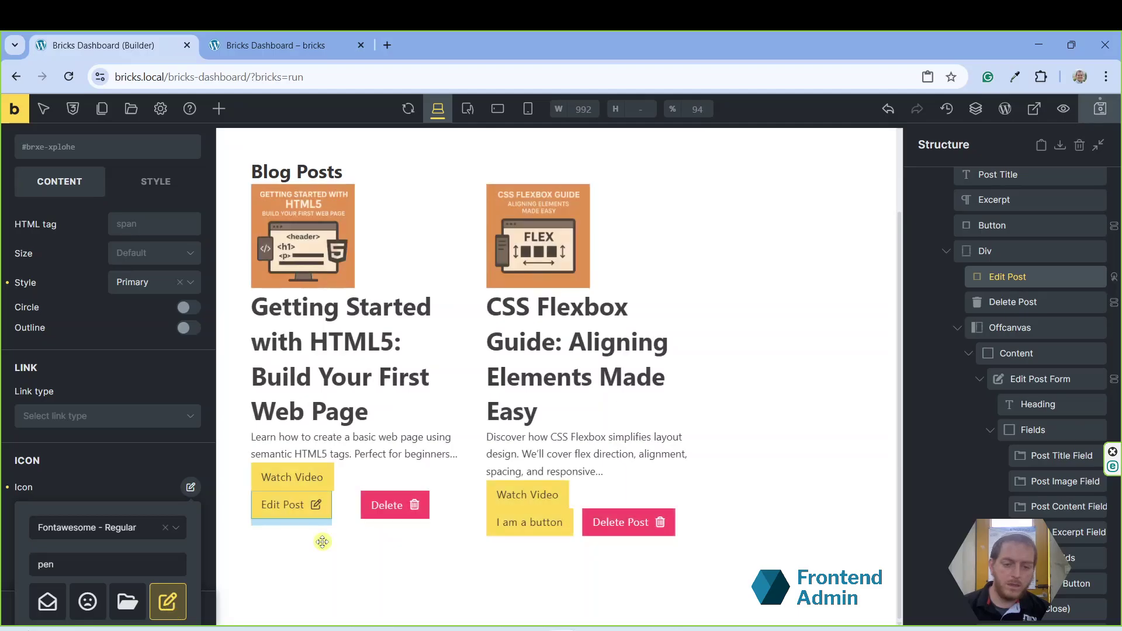
key(ctrl+s)
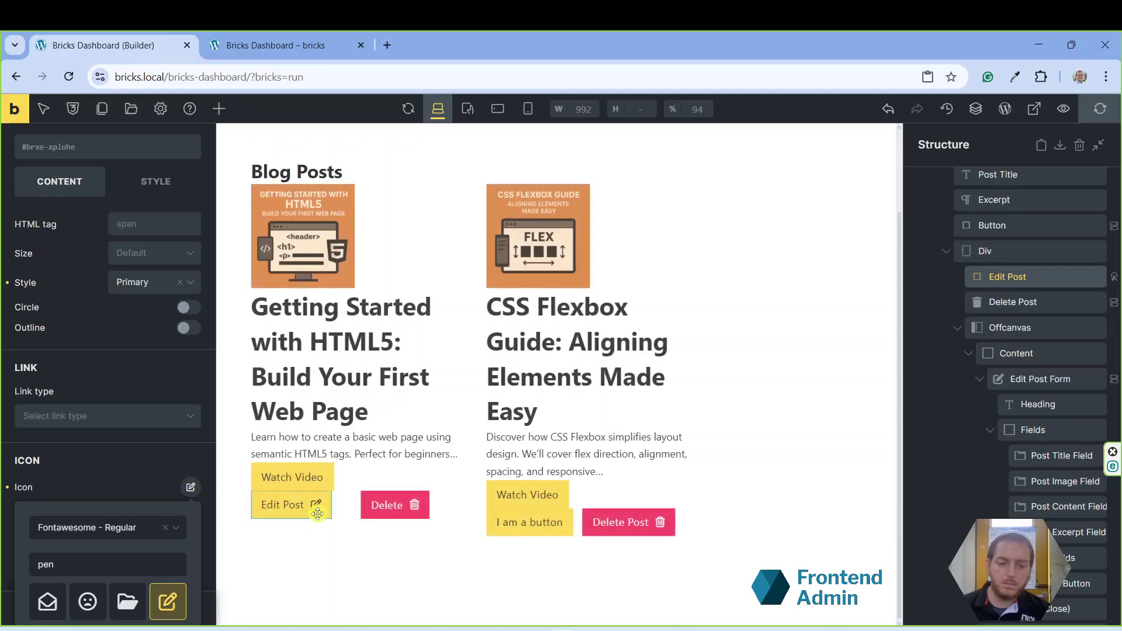
- Shorten the Edit Post button's text to "Edit"
click(279, 506)
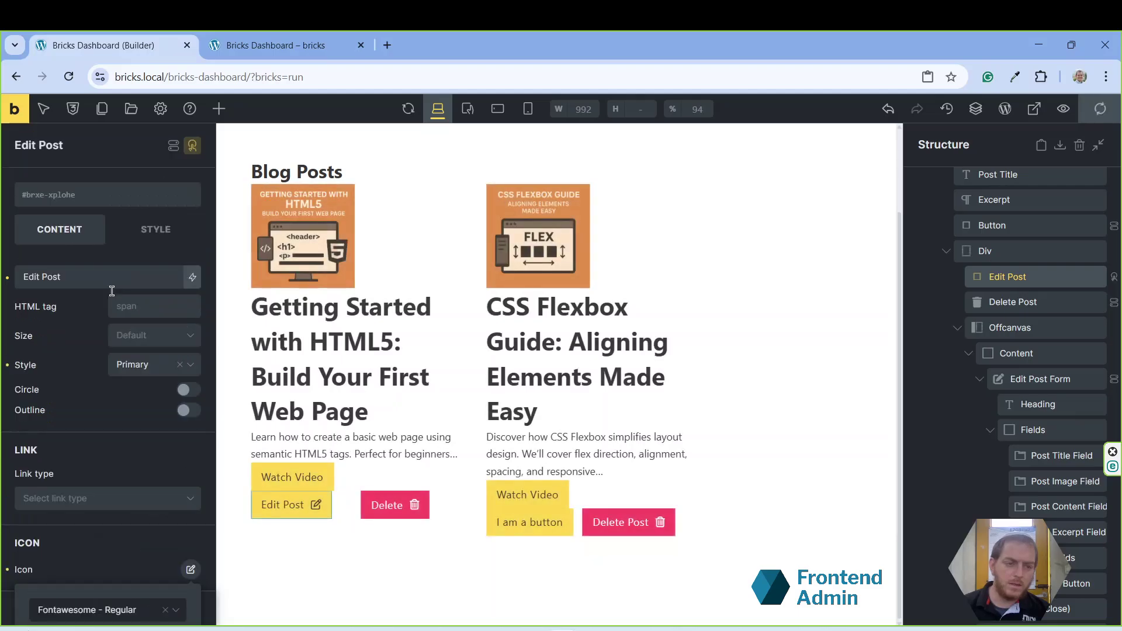
click(114, 282)
key(BackSpace)
key(BackSpace)
key(BackSpace)
key(BackSpace)
key(BackSpace)
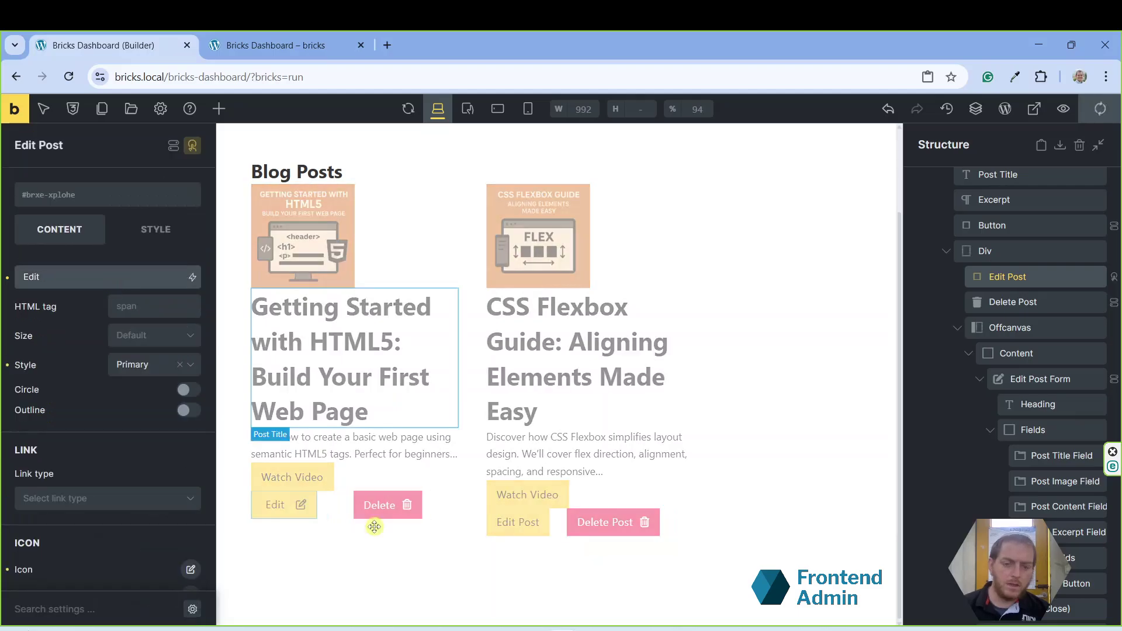